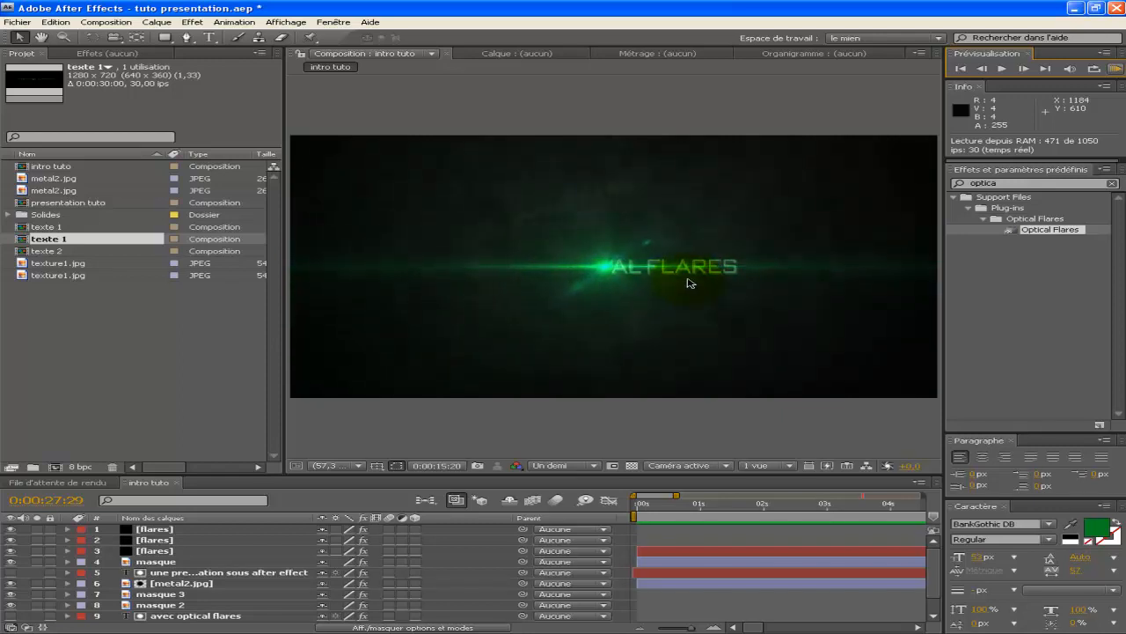
- Create a new composition named "tuto presentation" with the default 1280 x 720 px, 30-second settings
click(330, 119)
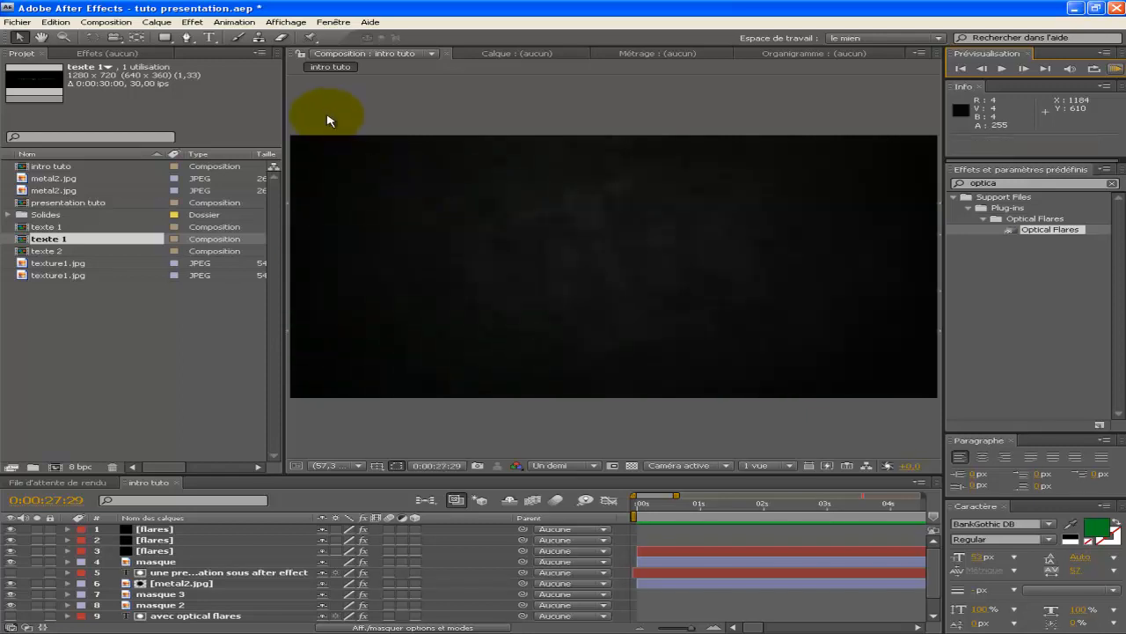
click(106, 23)
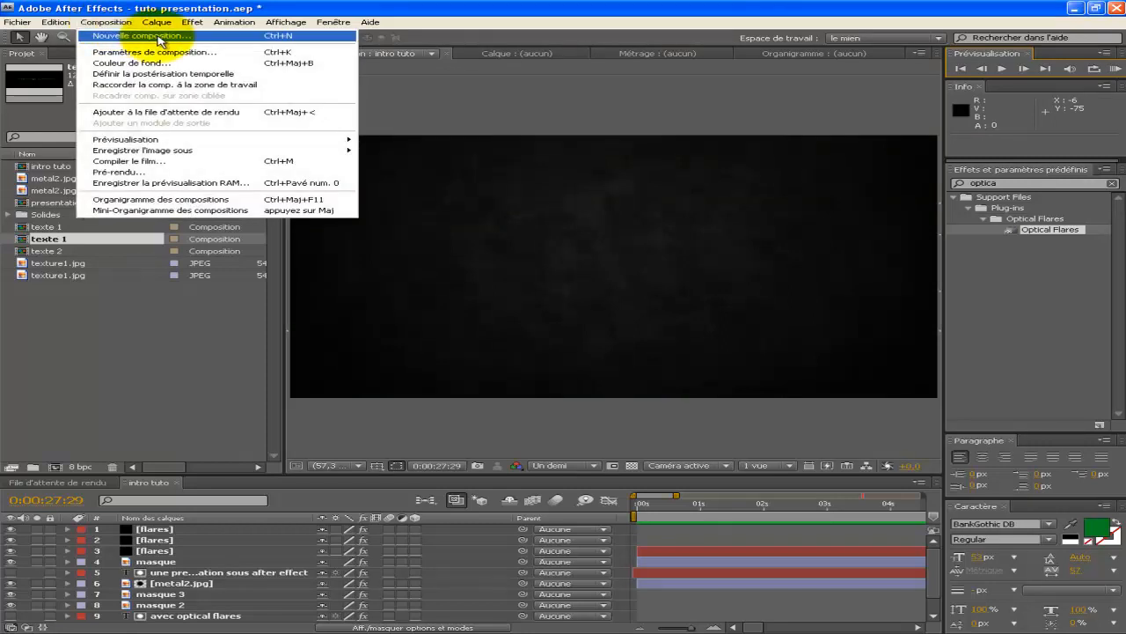
click(132, 37)
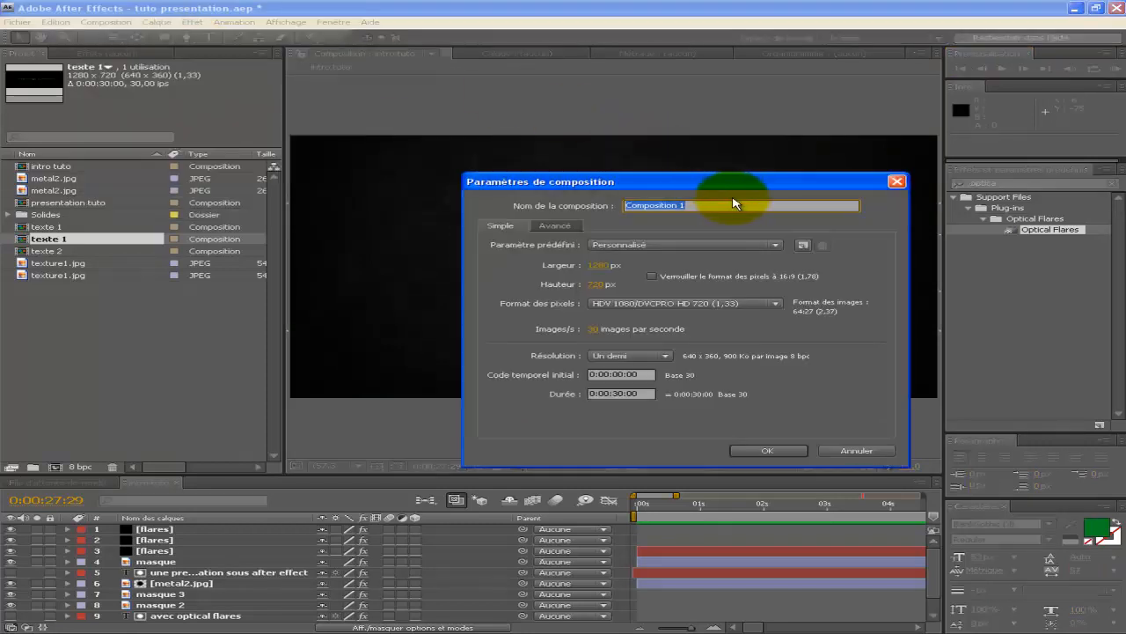
text(tuto presenta)
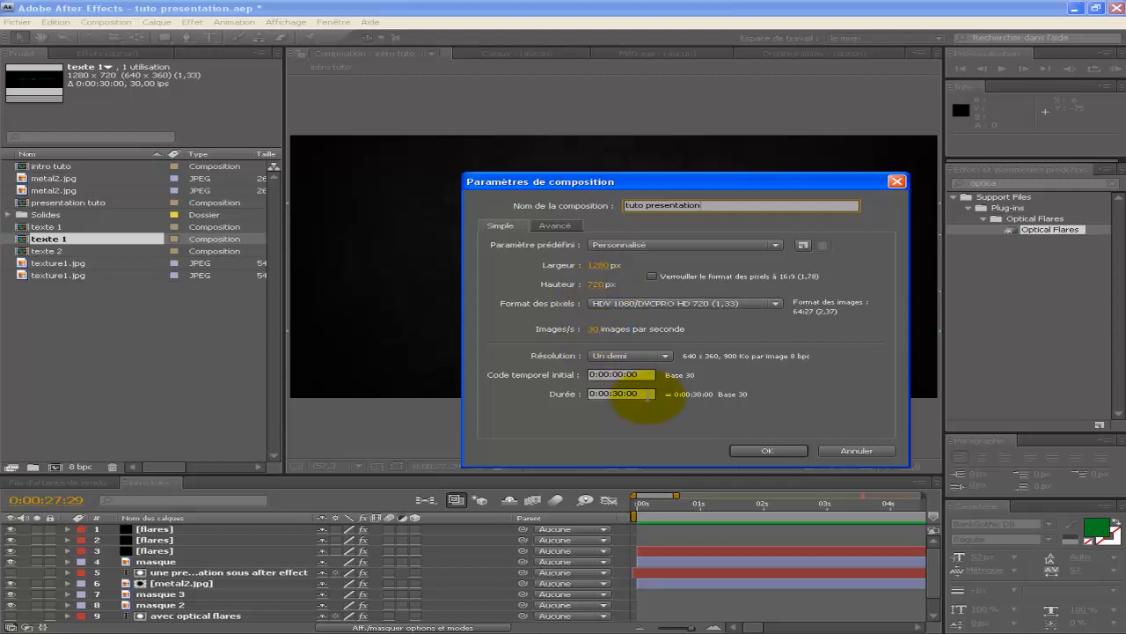
click(767, 451)
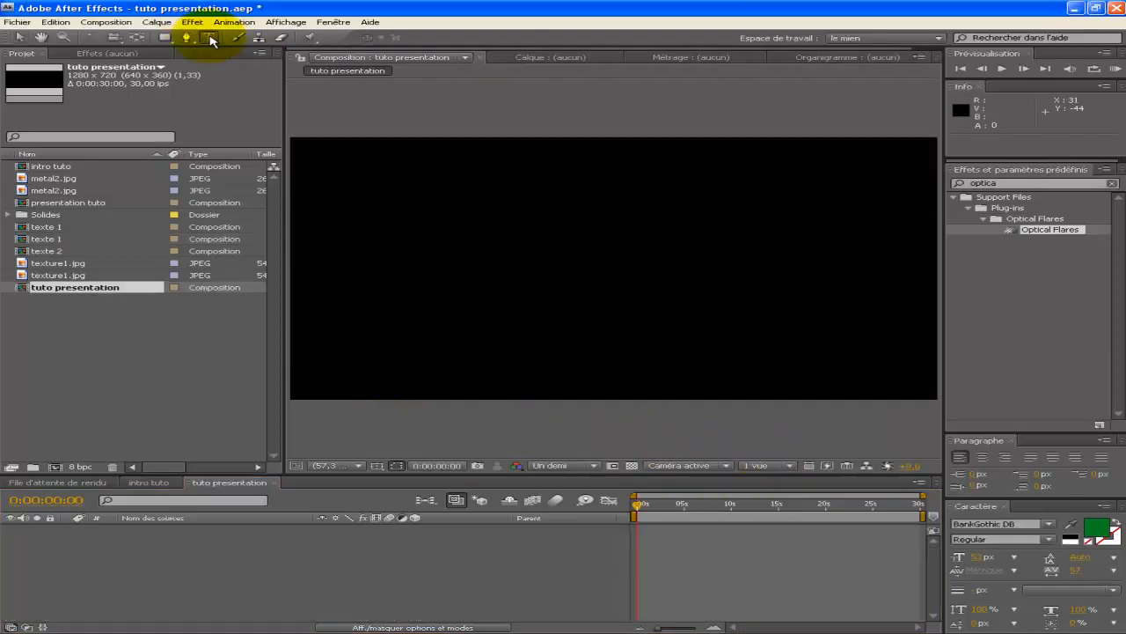
- Add a text layer reading "UNE PRESENTATION SOUS AFTER EFFECT" to the composition
click(210, 38)
click(351, 259)
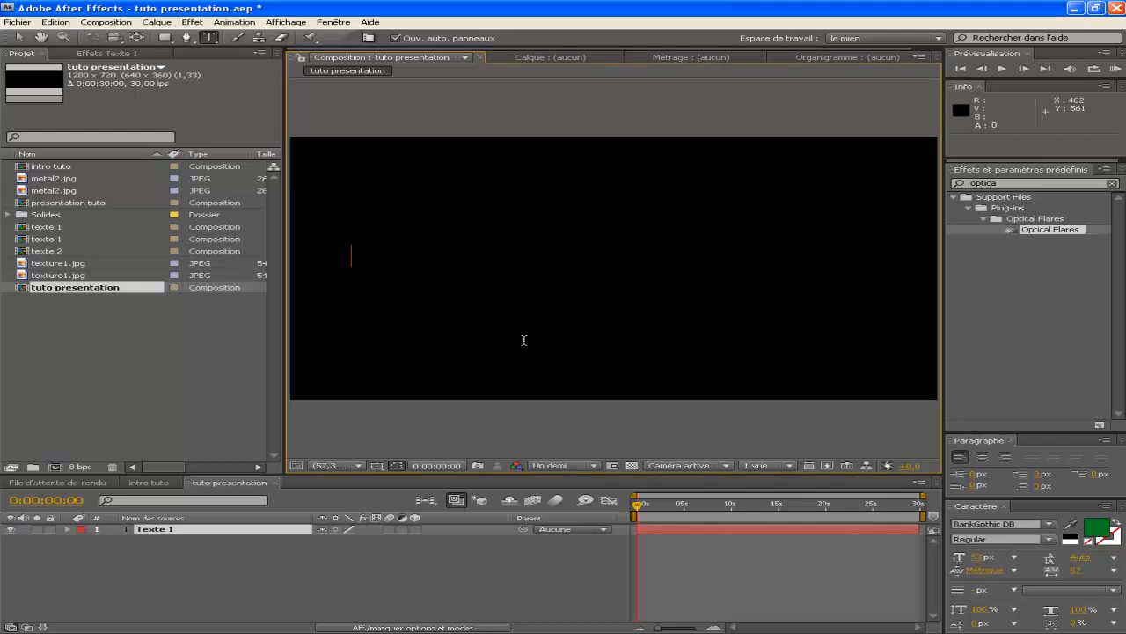
text(LINE PRE)
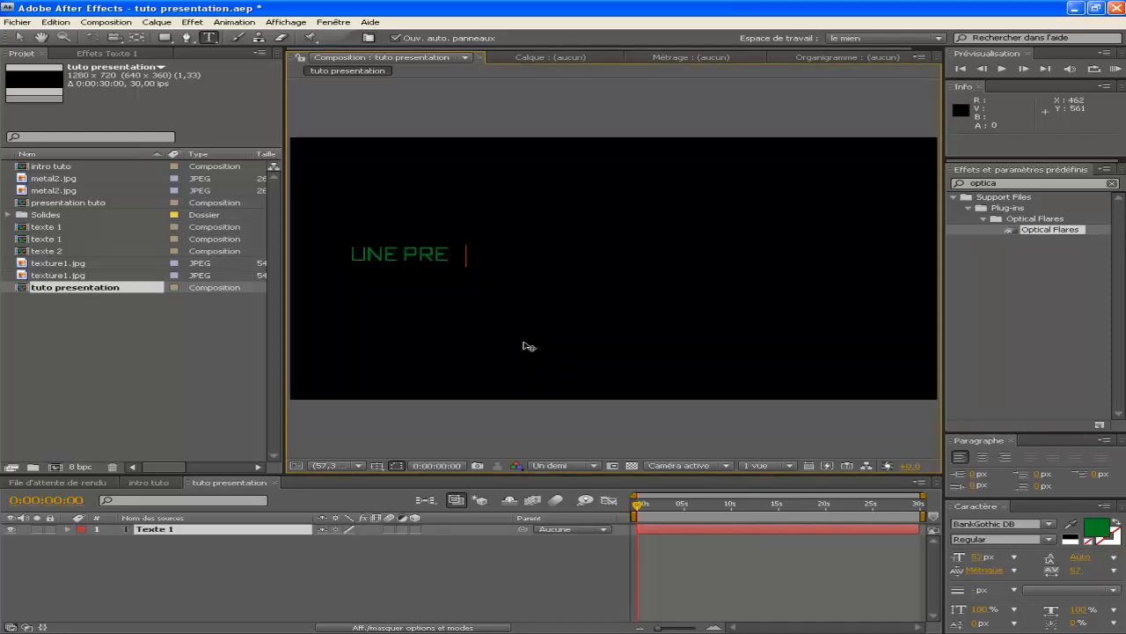
text(SENTATION)
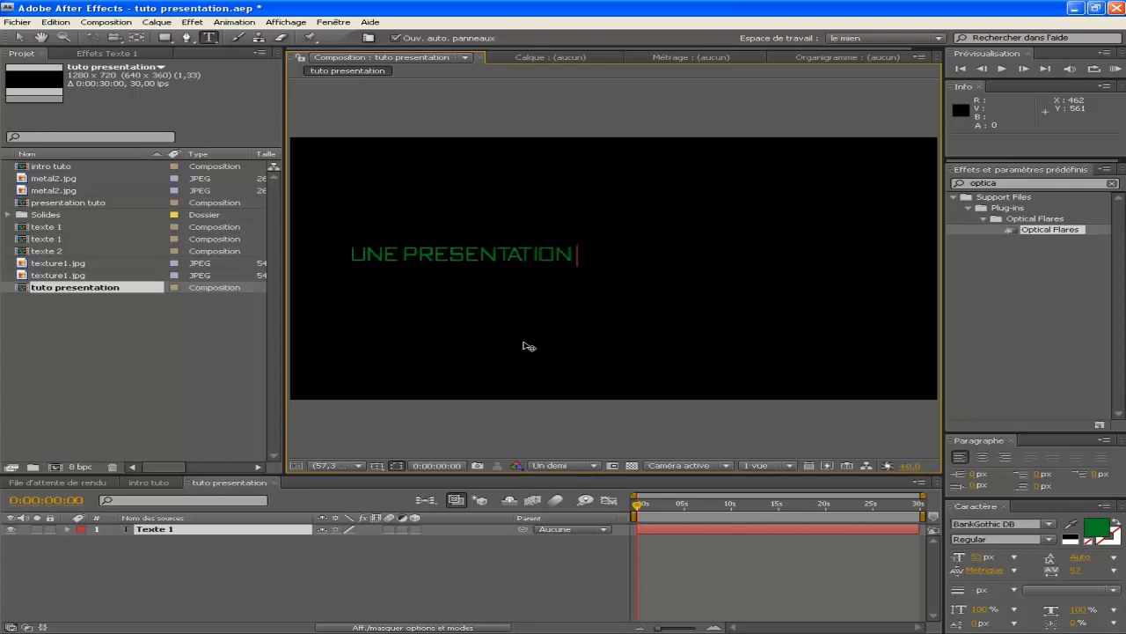
text( SOUS AFTER EFFECT)
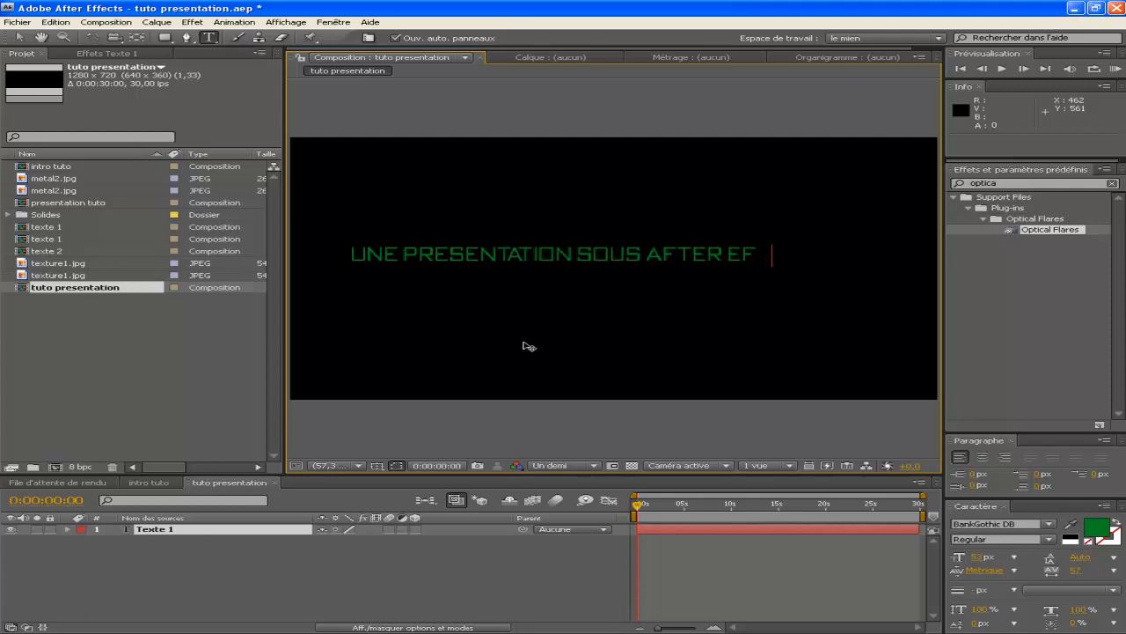
- Display the title/action safe guides and move the text to the centre of the frame
click(375, 469)
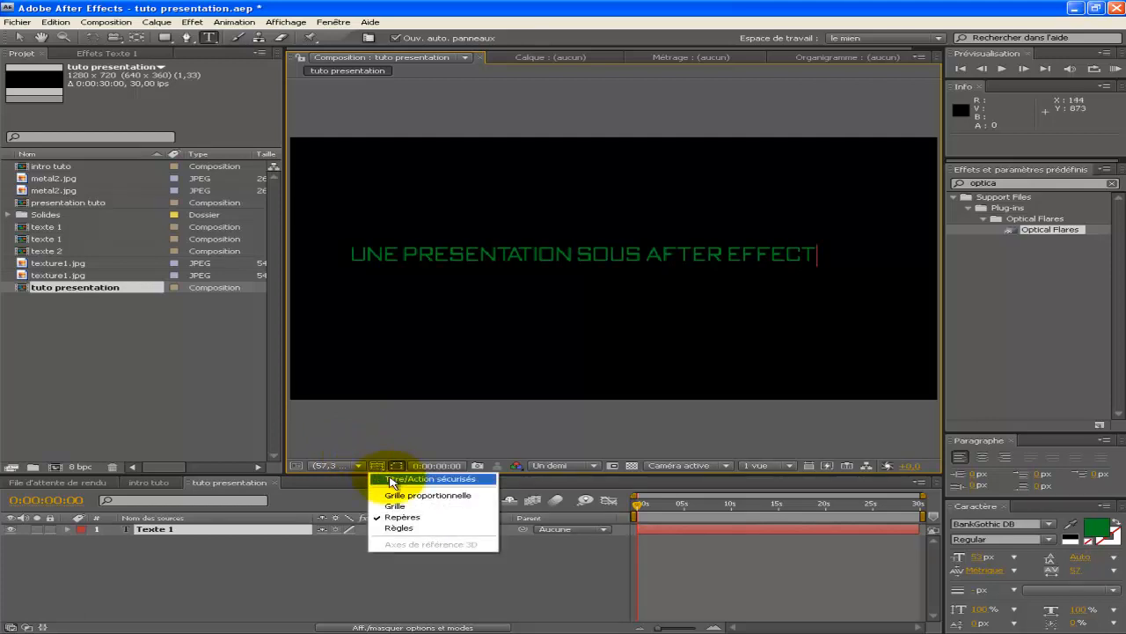
click(391, 473)
click(18, 37)
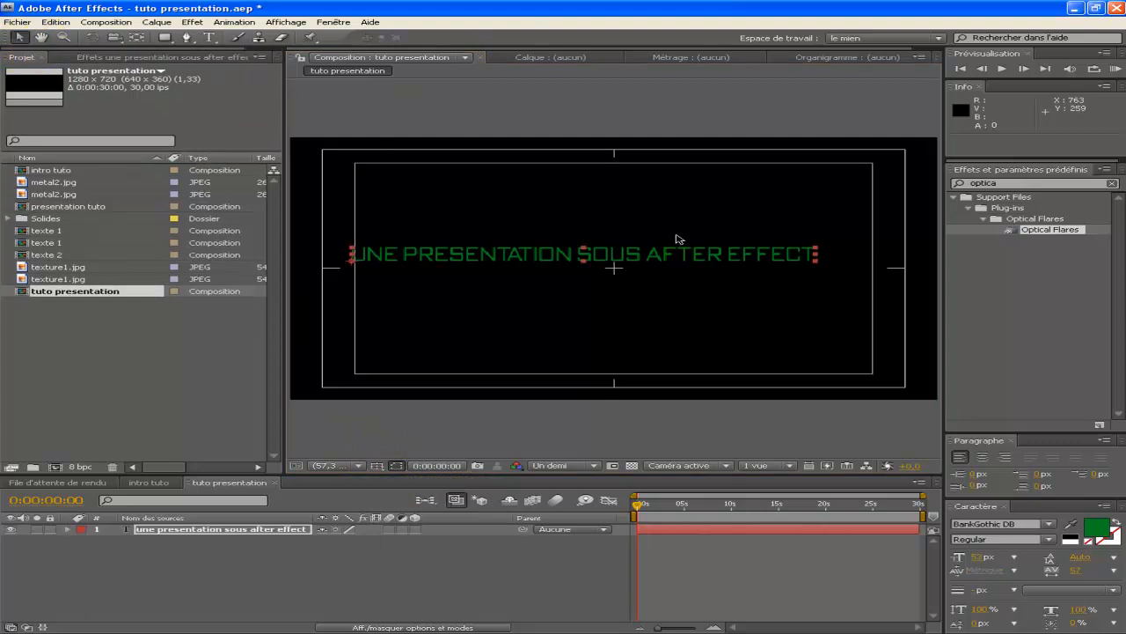
drag(687, 256, 720, 267)
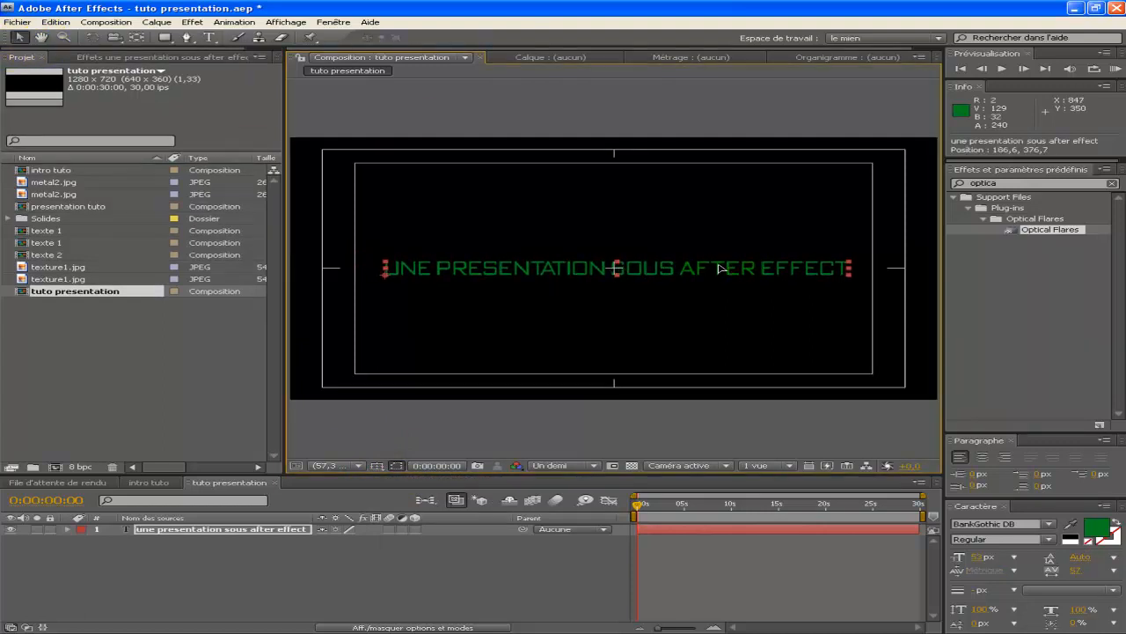
- Import the metal2 image from the textures folder, browsing the files as thumbnails
right_click(50, 335)
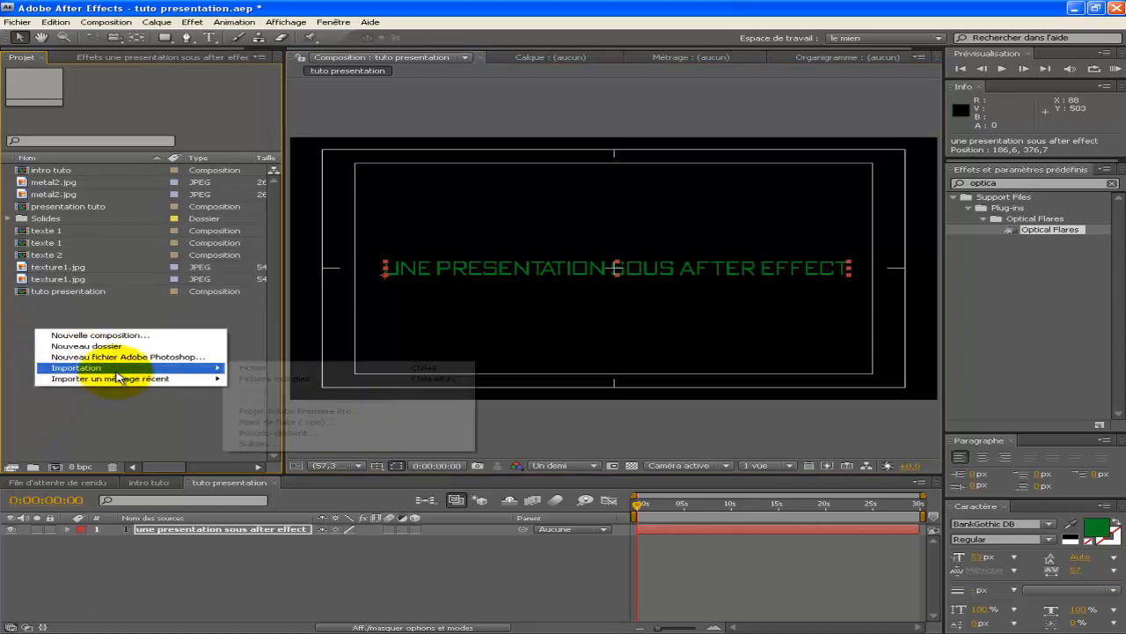
mouse_move(213, 368)
click(296, 369)
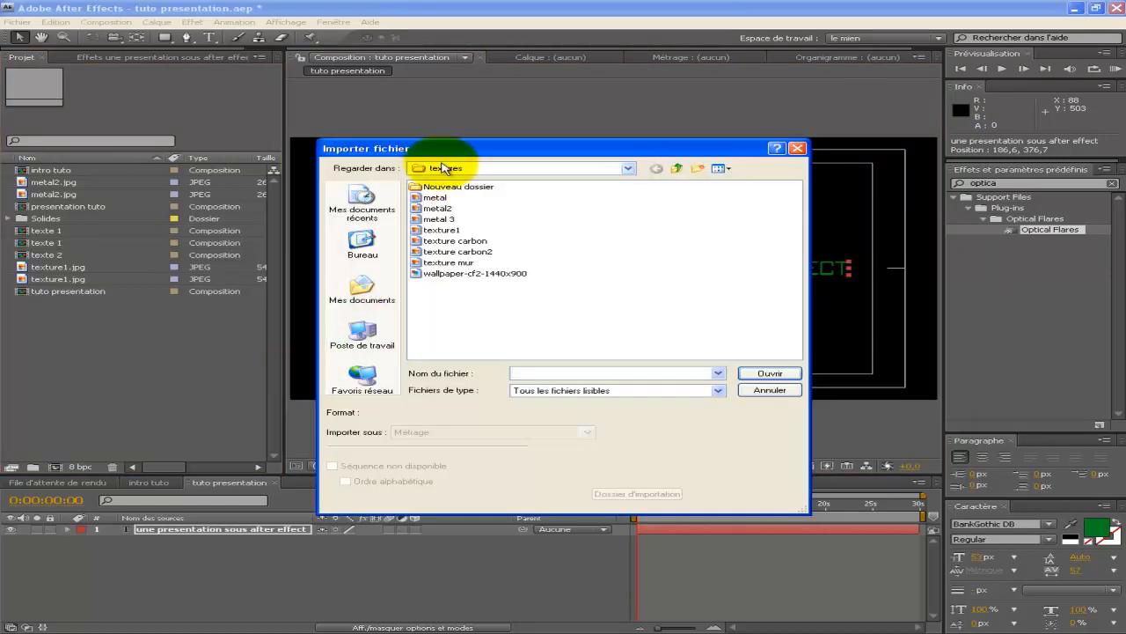
right_click(565, 284)
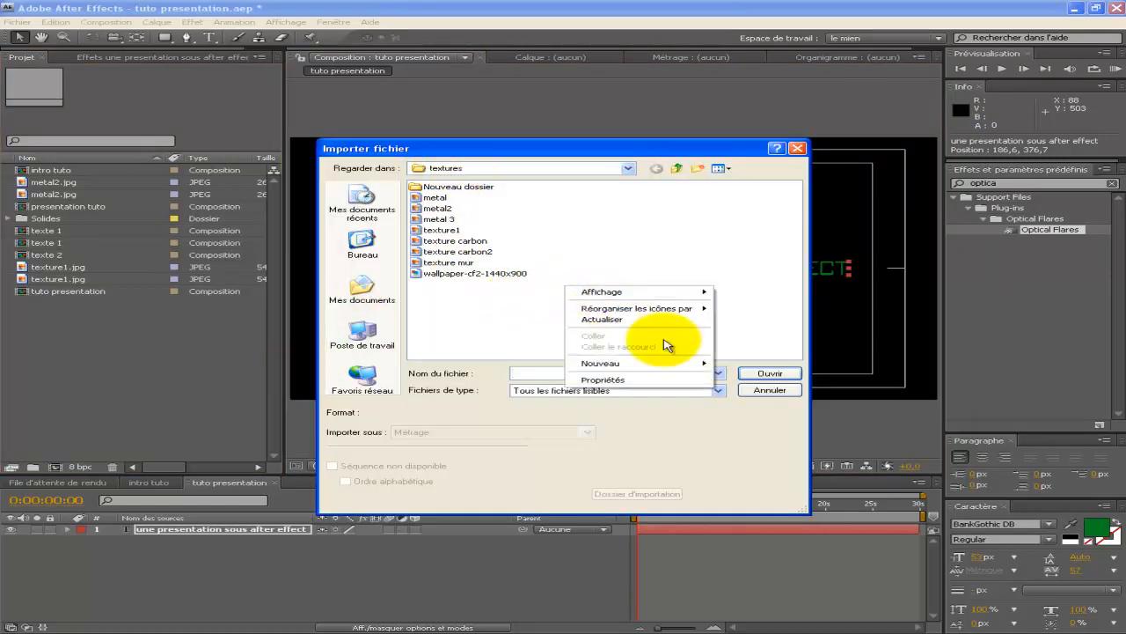
mouse_move(674, 364)
click(583, 252)
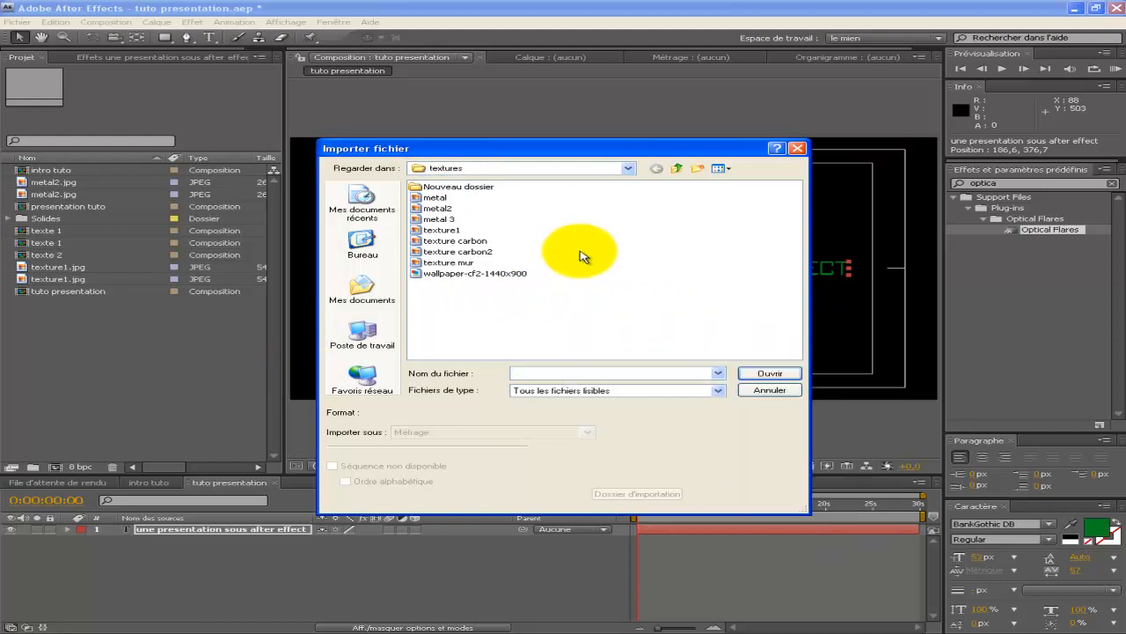
right_click(577, 250)
mouse_move(704, 257)
click(753, 257)
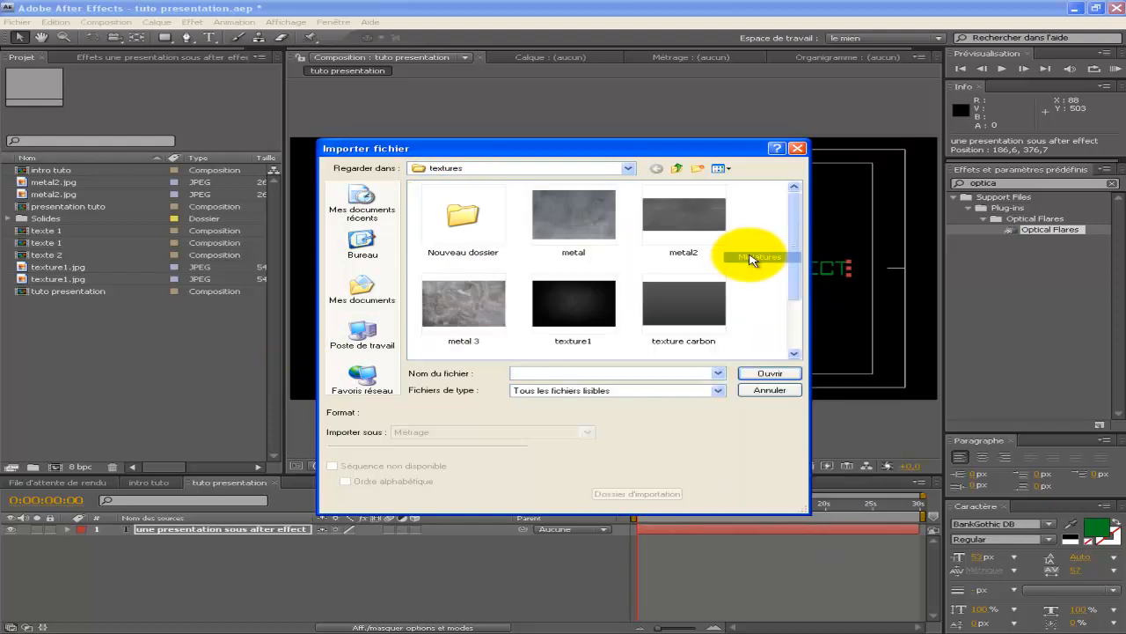
click(675, 211)
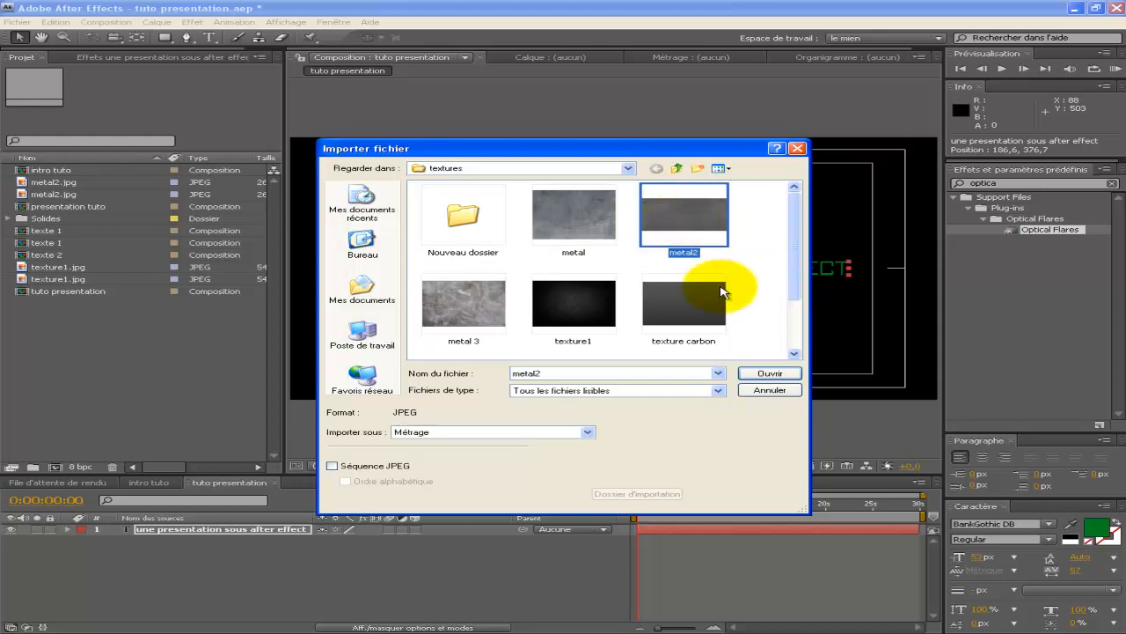
click(767, 373)
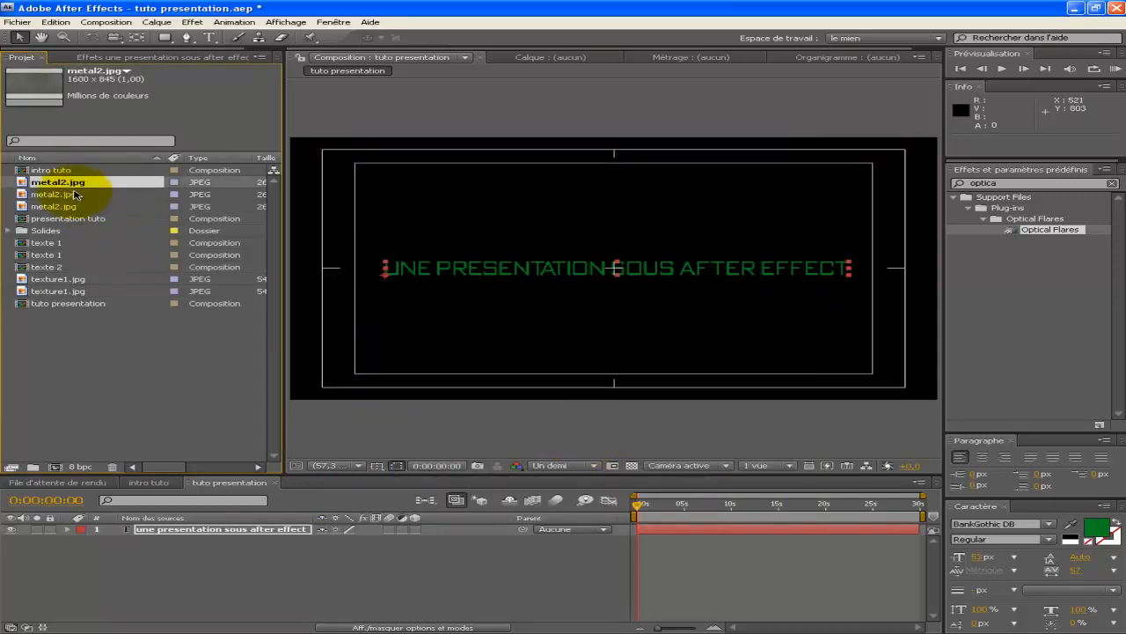
- Place metal2.jpg beneath the text layer and set its track matte to the text's alpha
drag(71, 185, 141, 554)
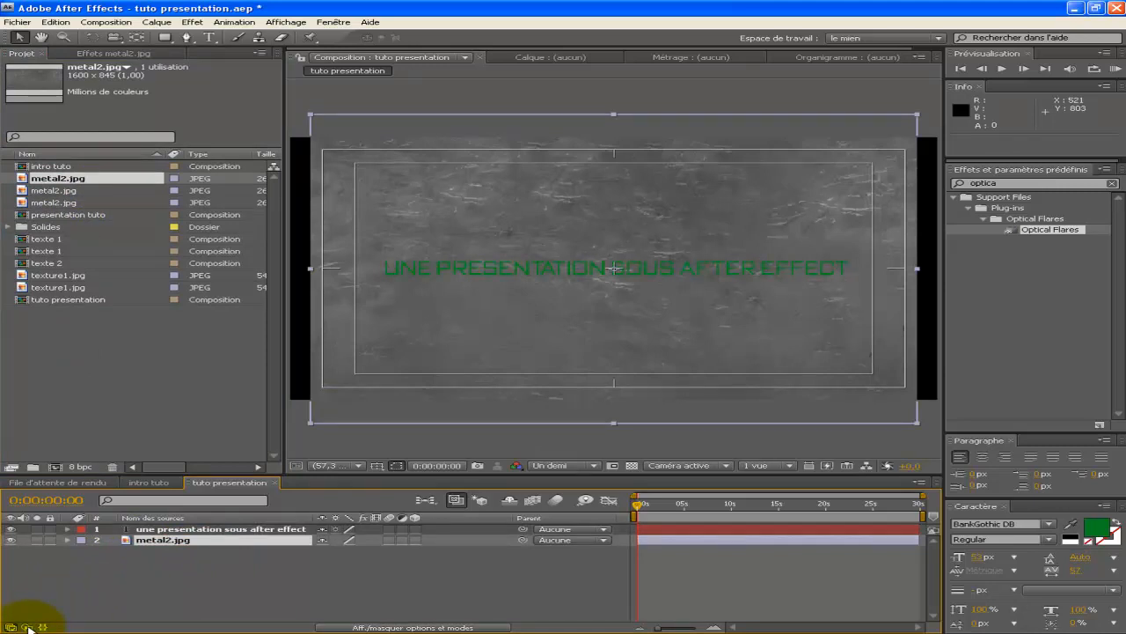
click(27, 626)
click(428, 539)
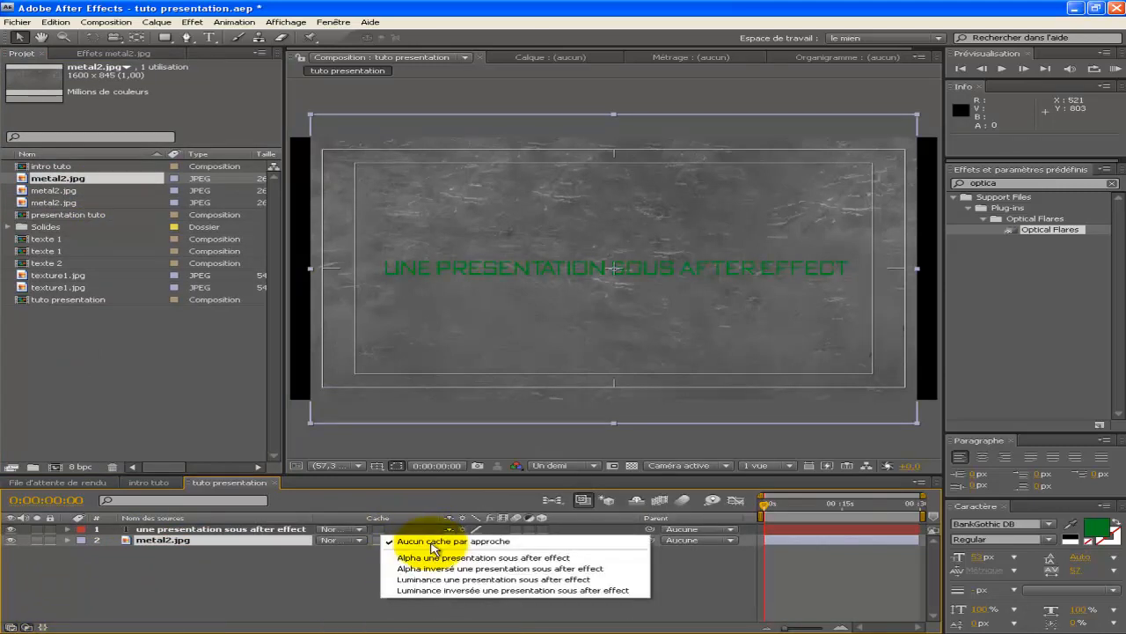
click(431, 561)
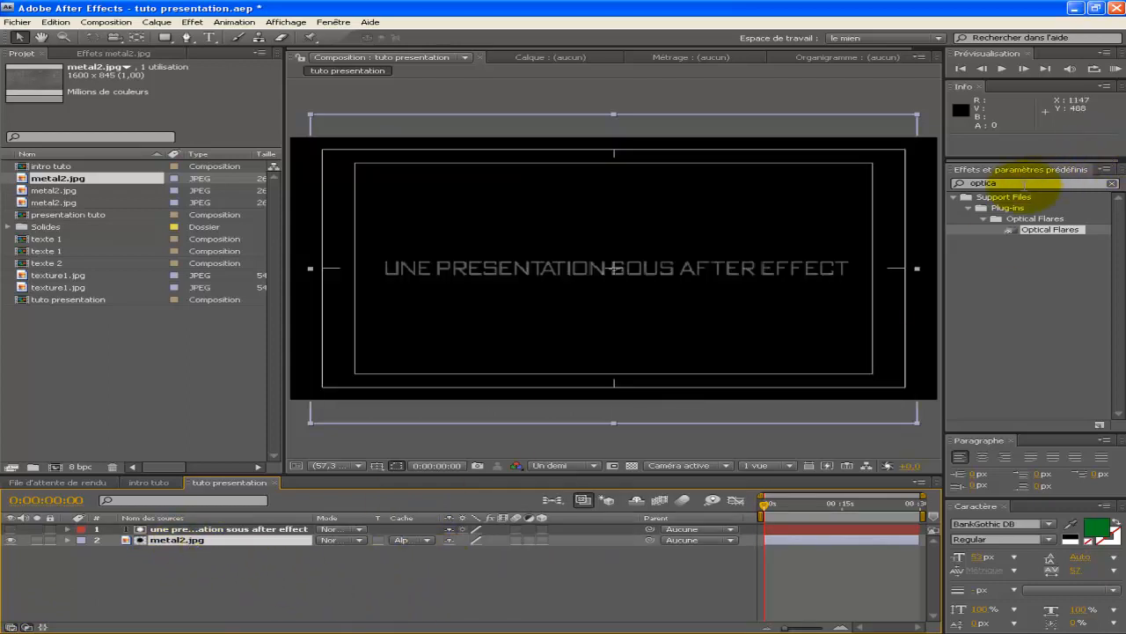
- Apply the Courbes effect to the metal2.jpg layer and pull the middle of the RVB curve down to darken it
click(1034, 183)
text(courbes)
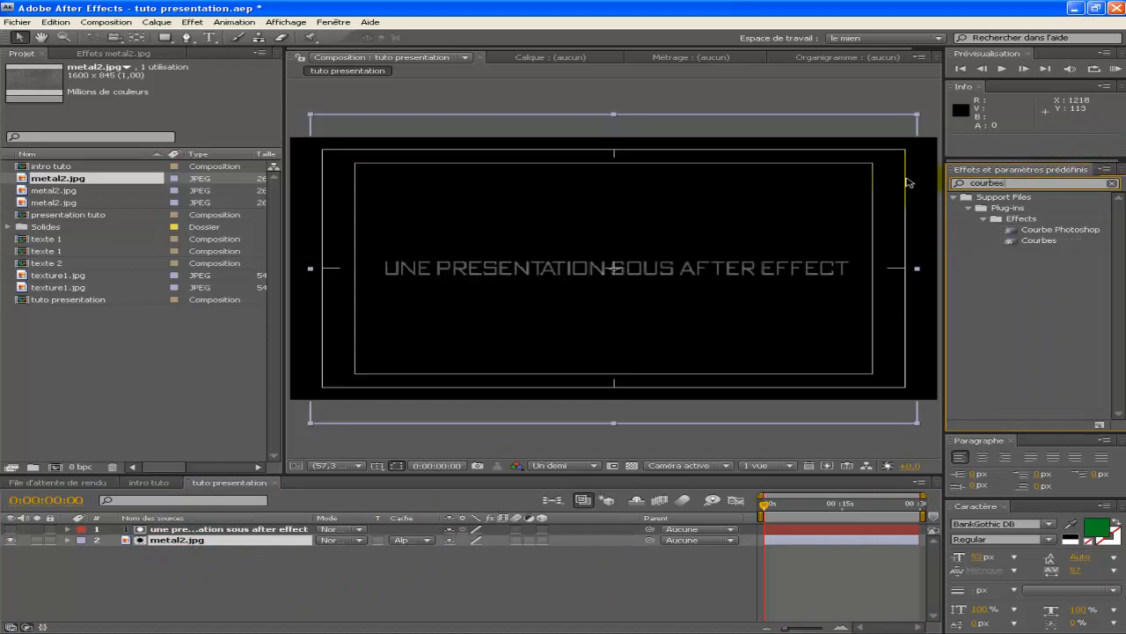
click(1038, 233)
double_click(1038, 231)
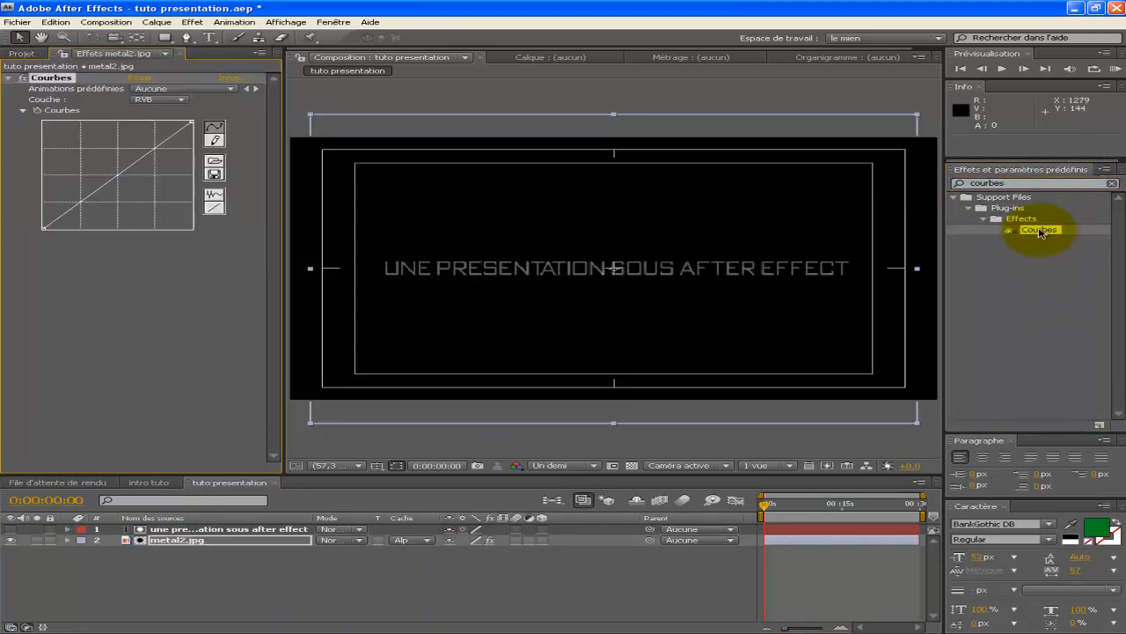
click(118, 167)
drag(118, 166, 138, 179)
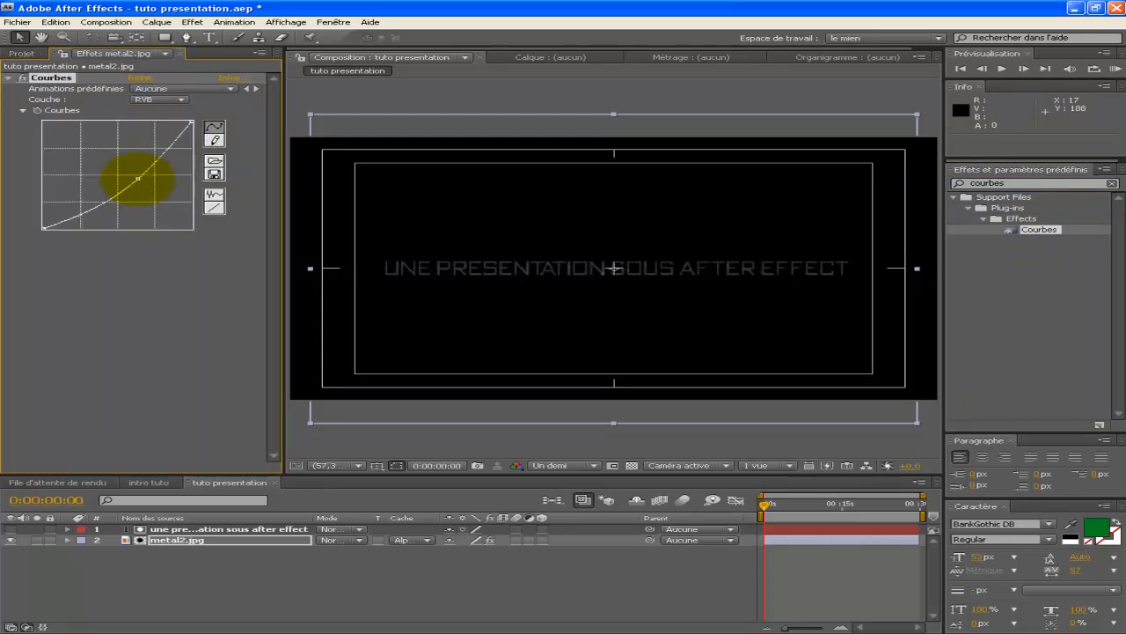
- Raise the Vert channel curve to tint the texture green and slightly lighten the RVB curve
click(183, 98)
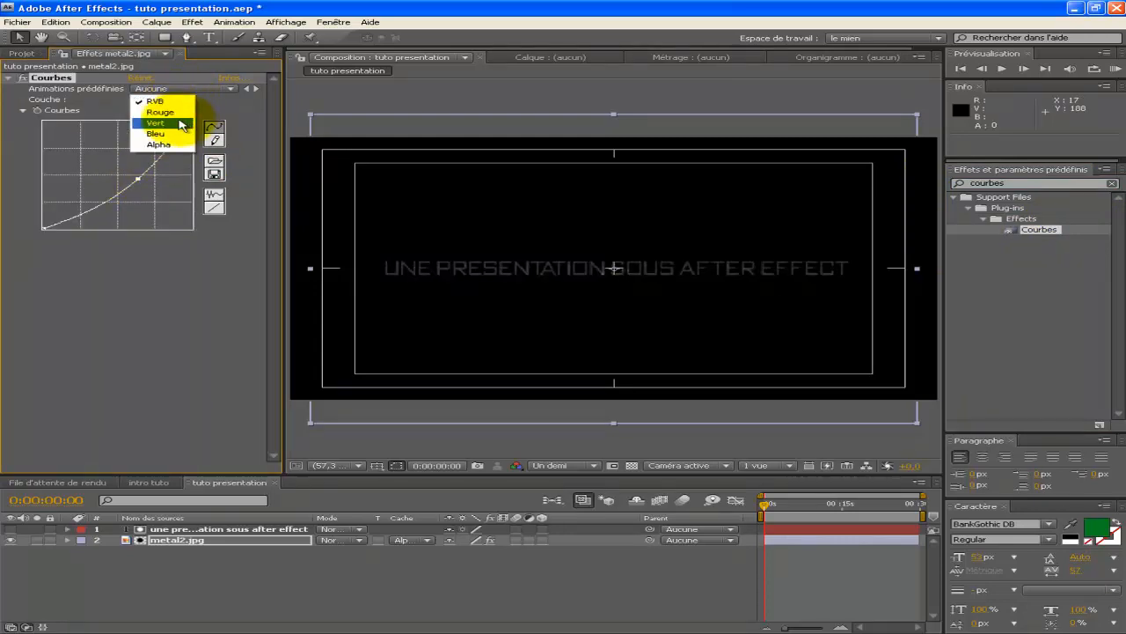
click(151, 121)
drag(120, 173, 132, 144)
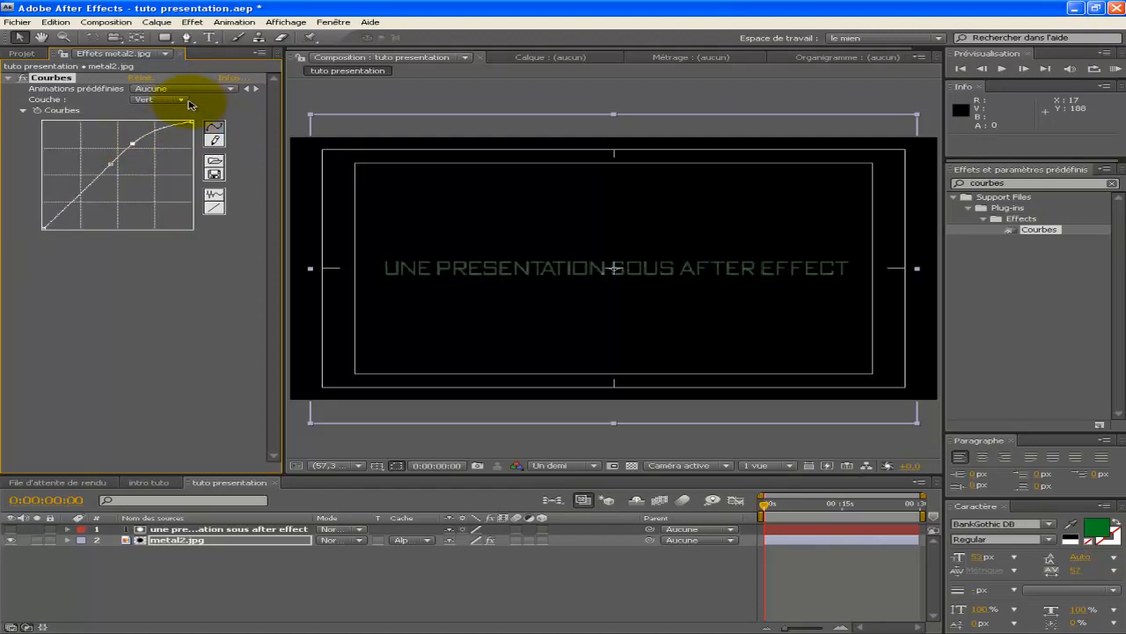
click(176, 100)
click(155, 78)
drag(138, 176, 132, 177)
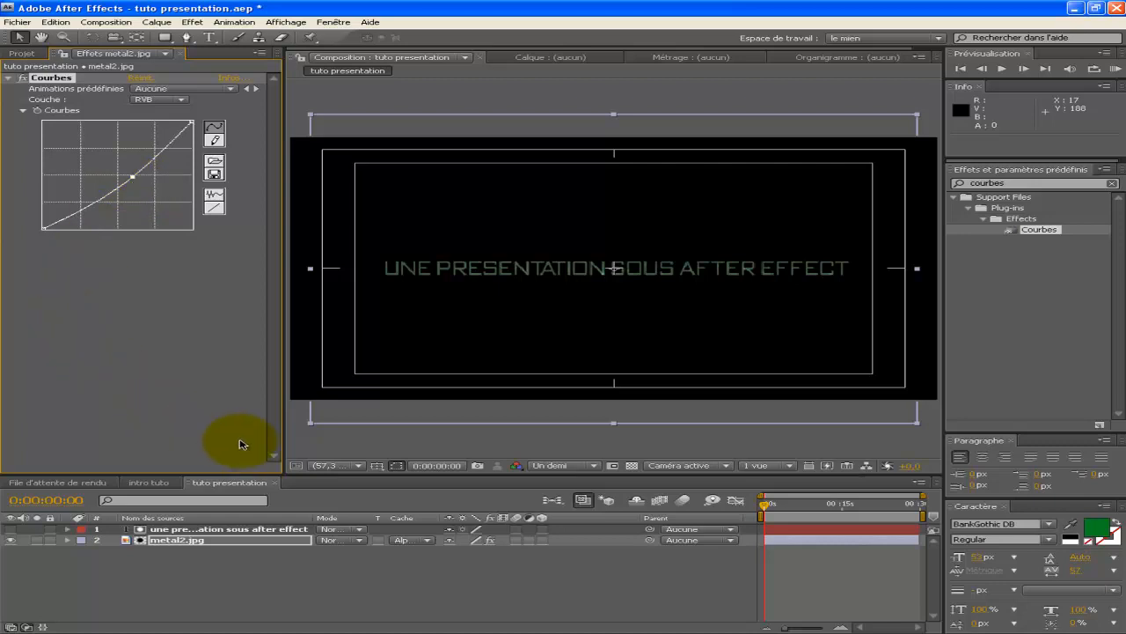
- Hide the title/action safe guides and deselect the layers
click(378, 465)
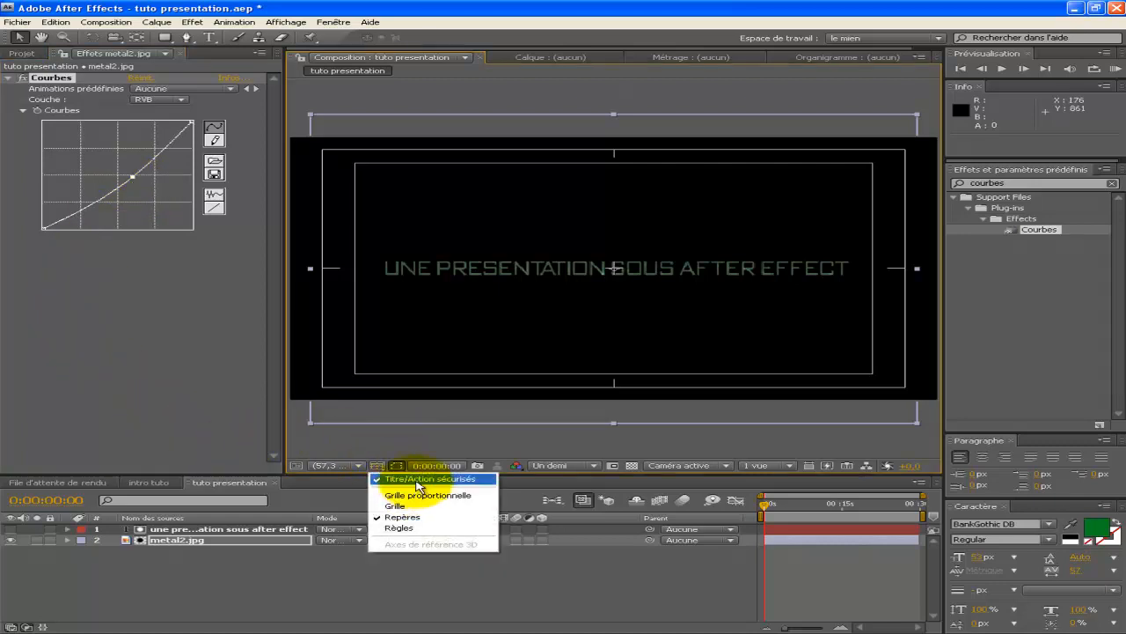
click(418, 479)
click(363, 578)
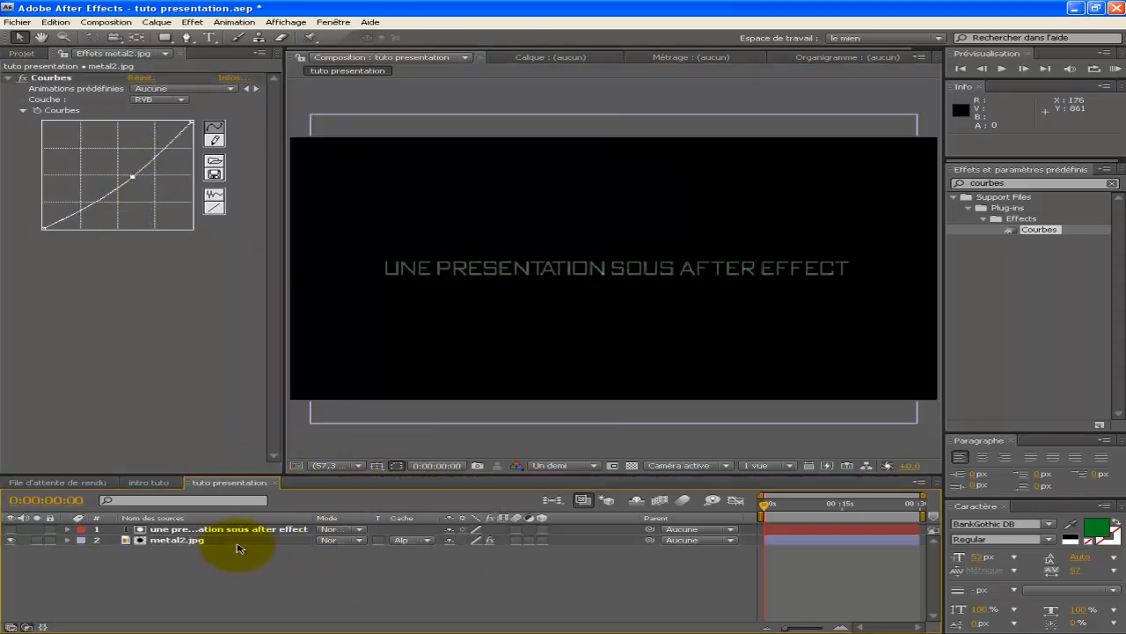
- Precompose the text and metal2.jpg layers into a composition named "texte 1", transferring all attributes
click(234, 537)
shift+click(234, 529)
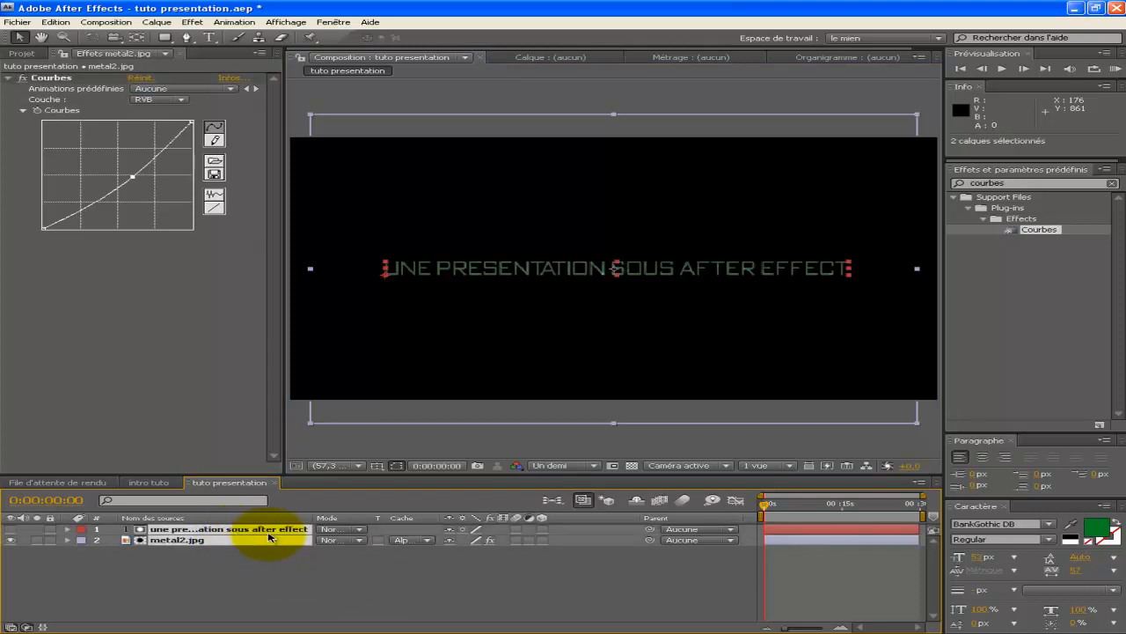
key(ctrl+shift+c)
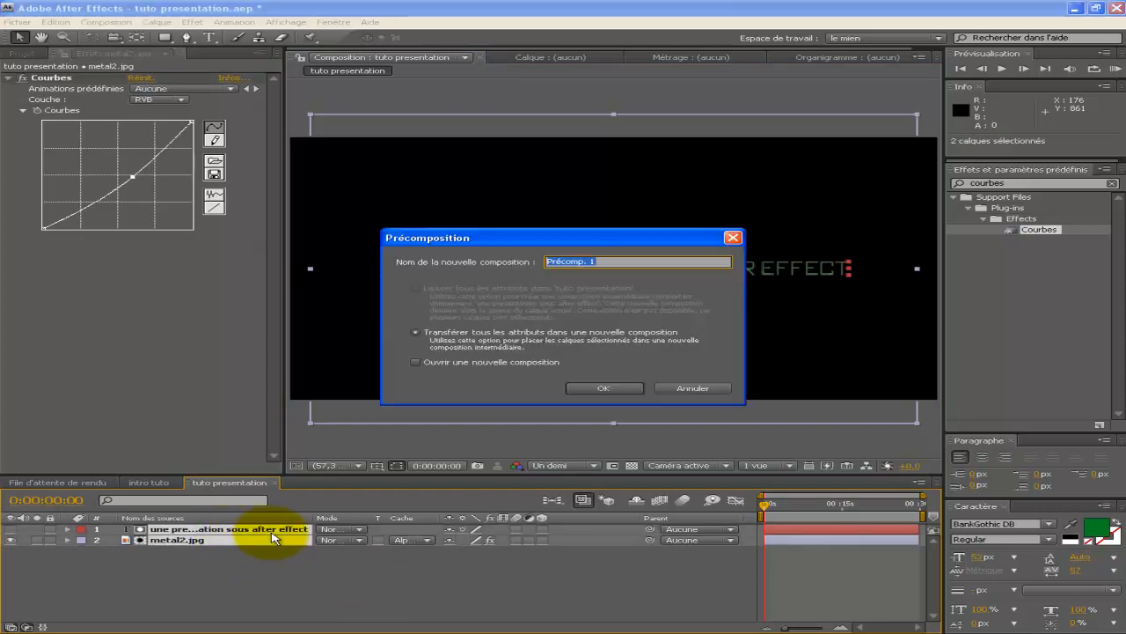
text(texte)
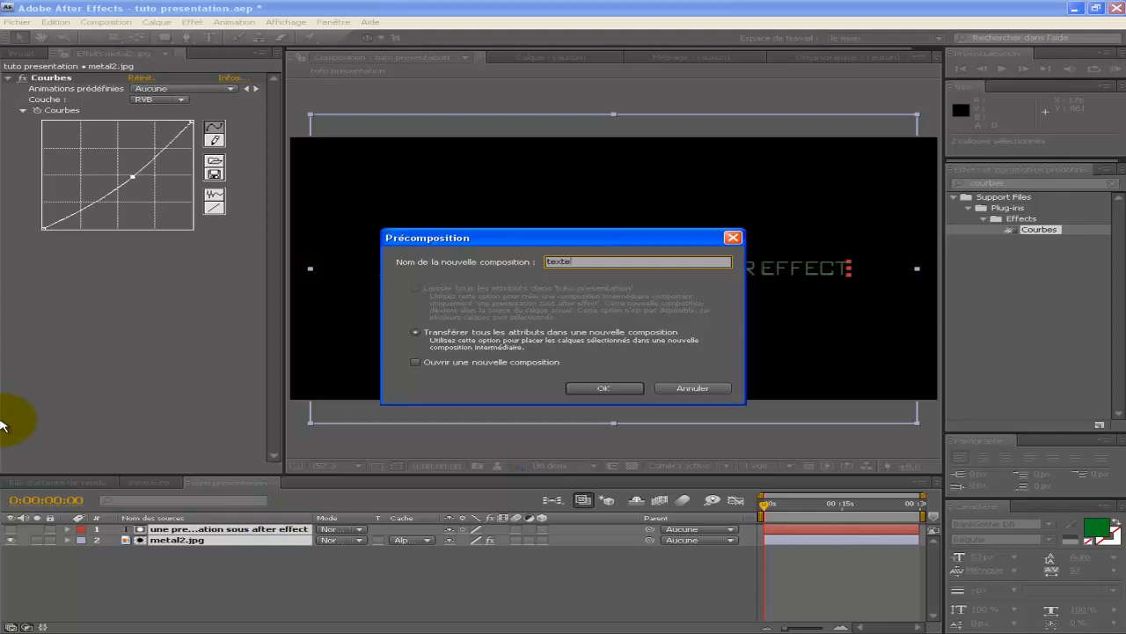
click(617, 389)
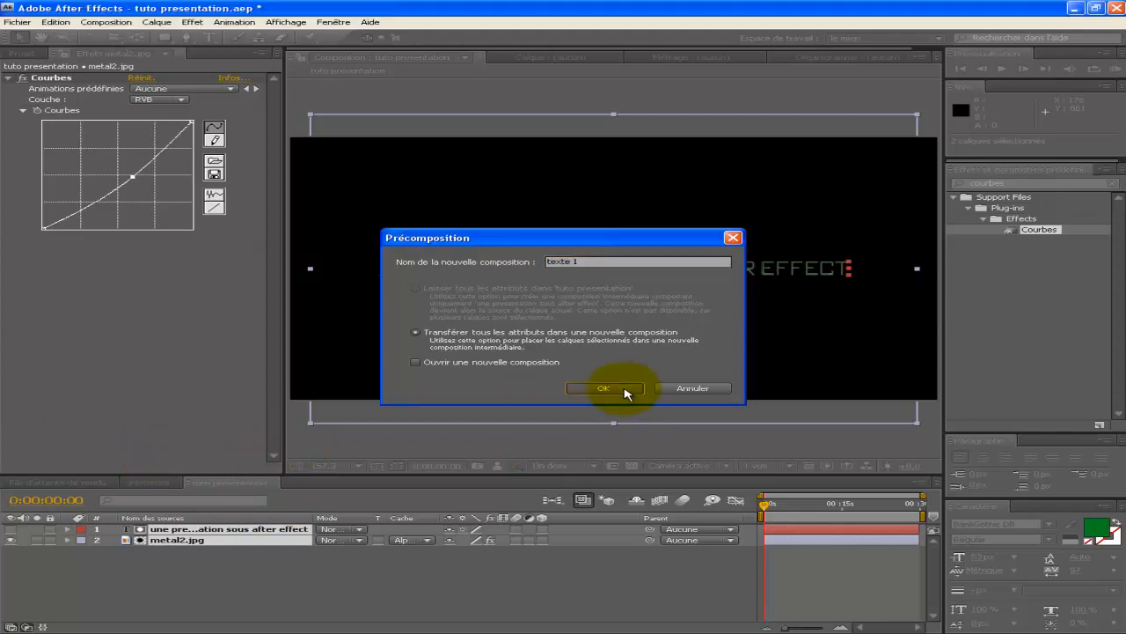
- Find the Ombre portée effect and apply it to the texte 1 layer
click(1020, 182)
text(o)
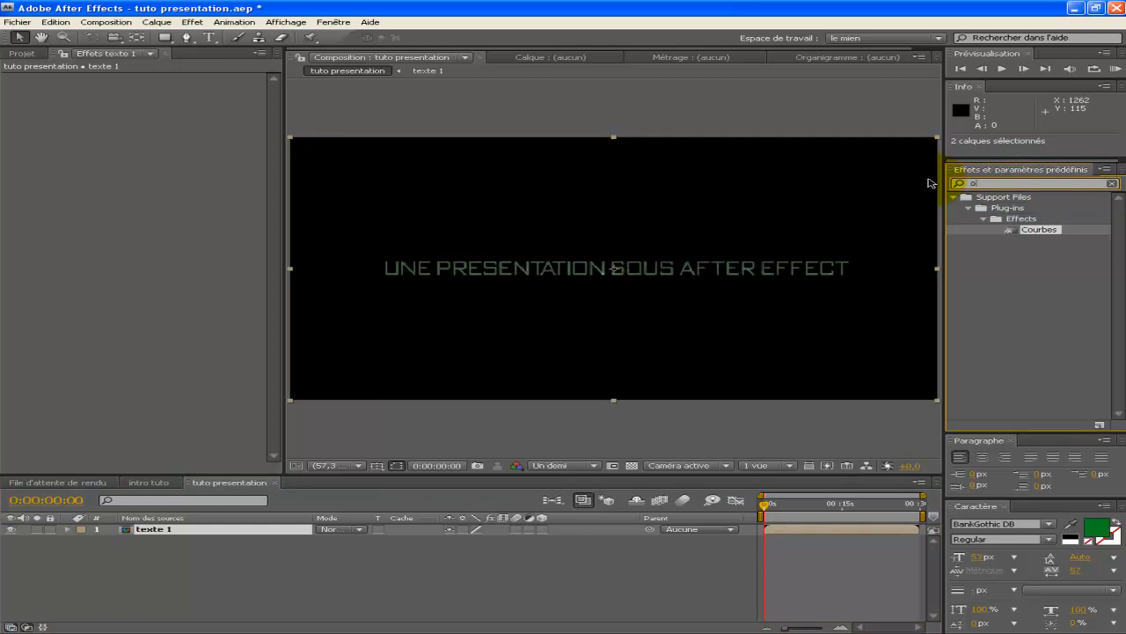
text(mbre)
click(1072, 231)
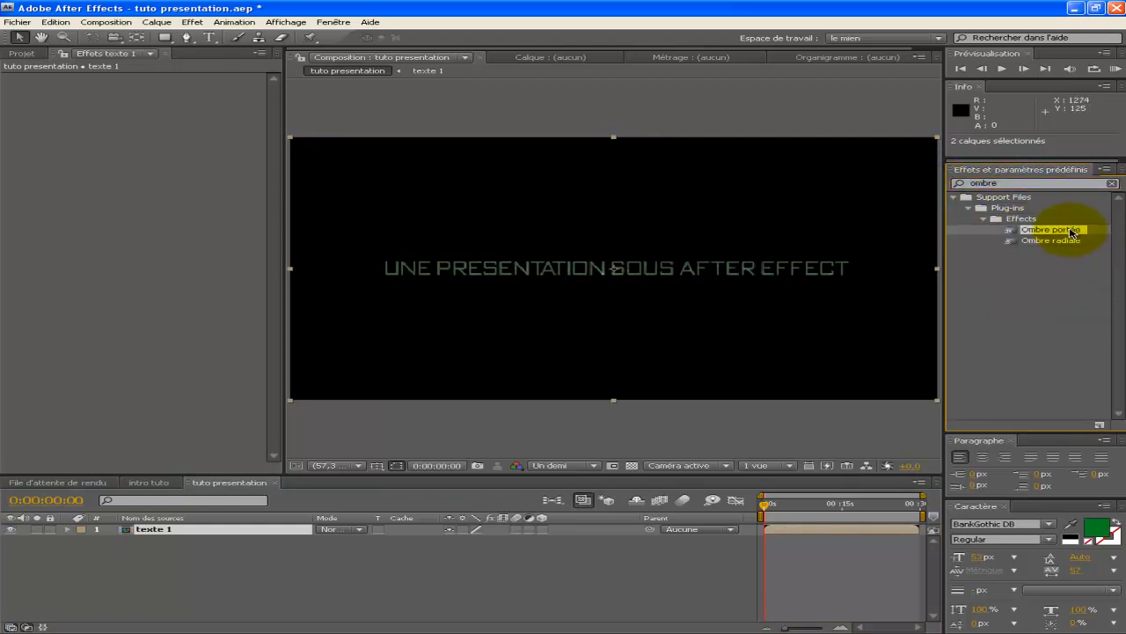
double_click(1072, 232)
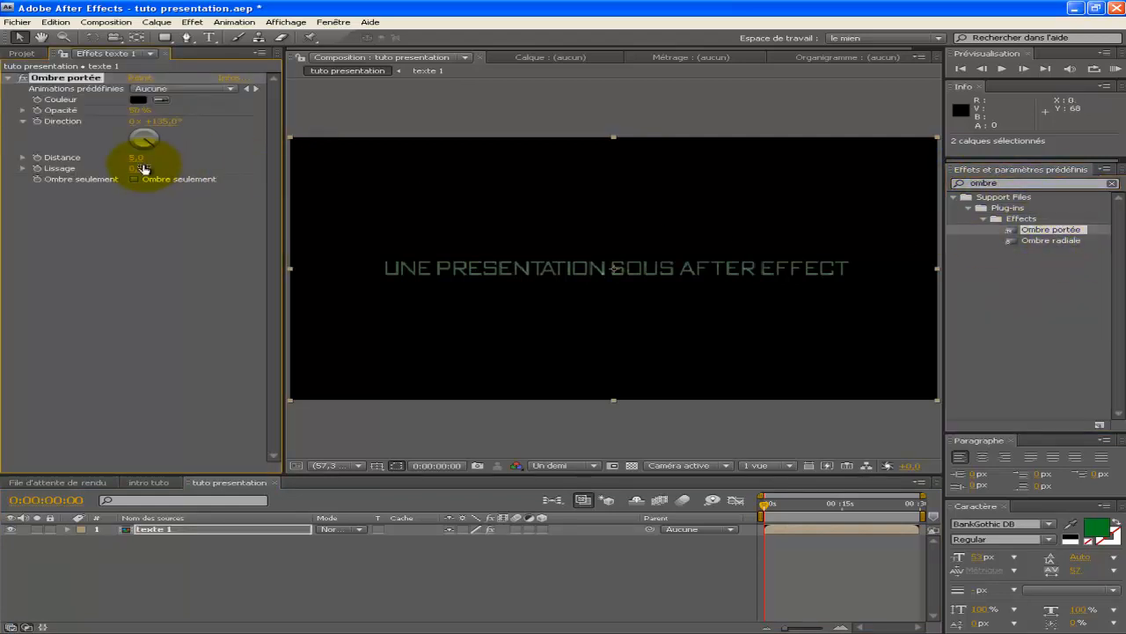
- Set the drop shadow's colour to dark green 006D03
click(139, 100)
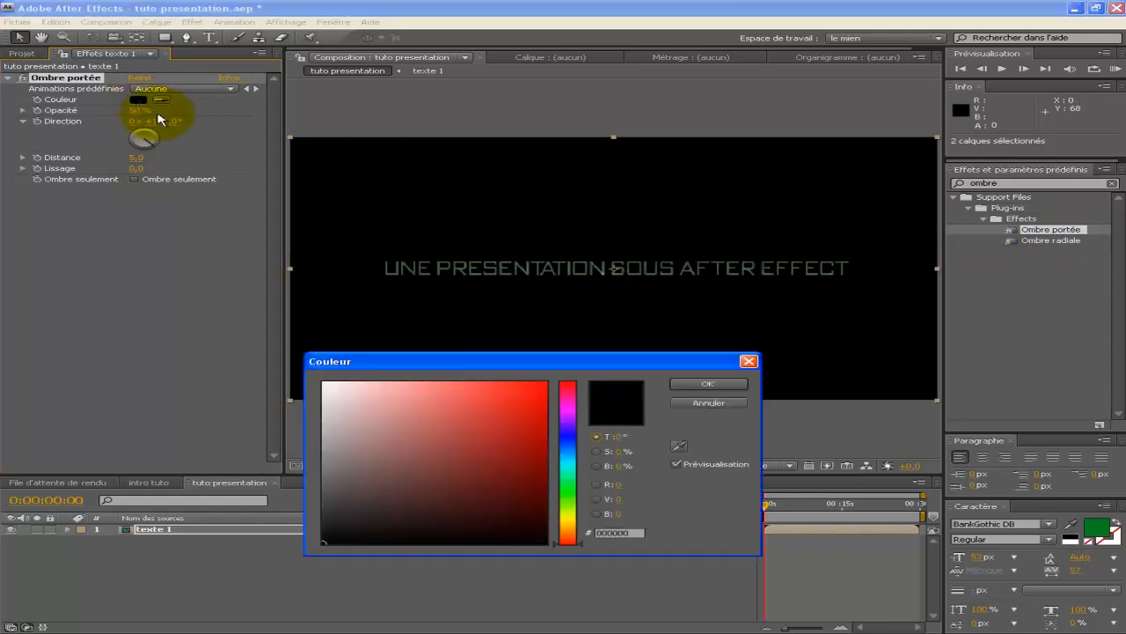
click(570, 490)
drag(528, 470, 545, 469)
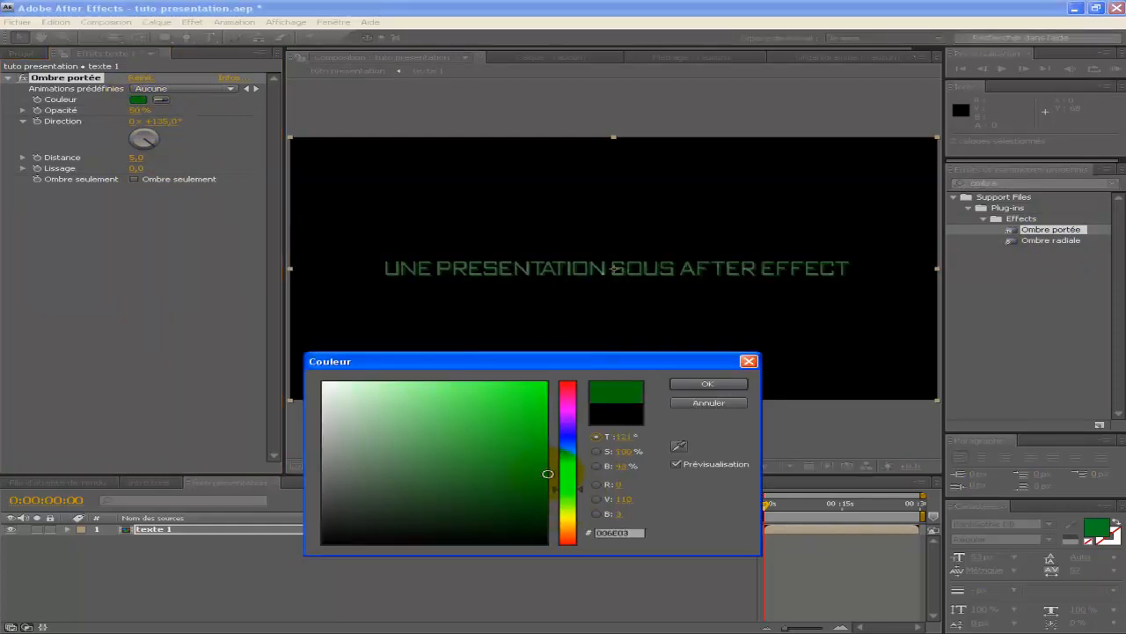
click(704, 385)
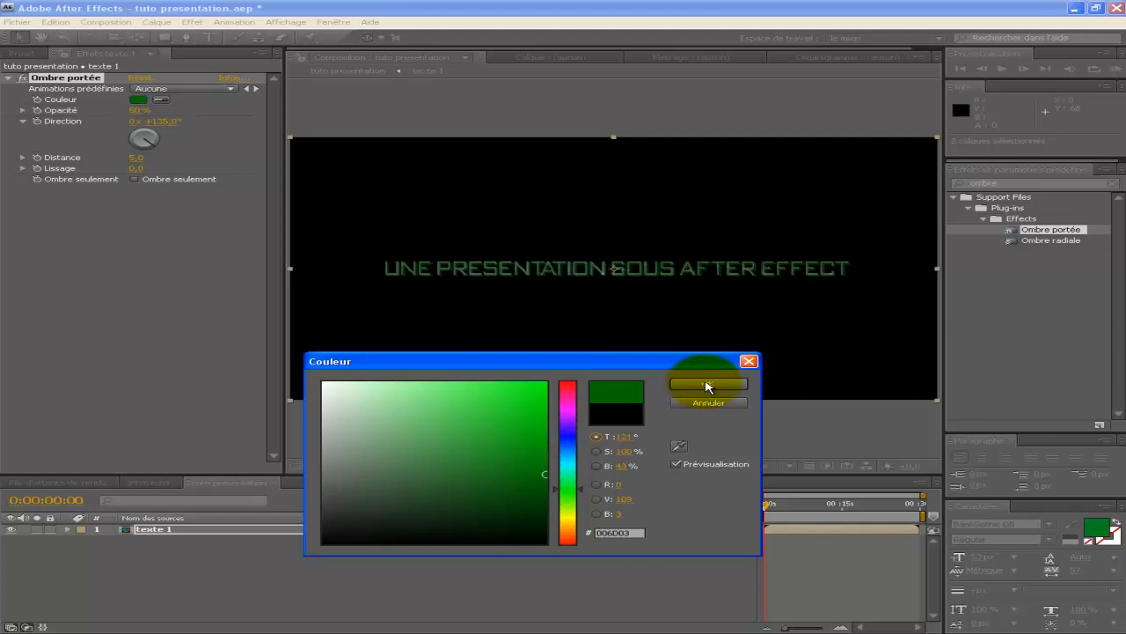
- Set the shadow's Lissage to 1, compare the text with the effect off and on, and deselect the layer
click(134, 167)
text(1)
key(Return)
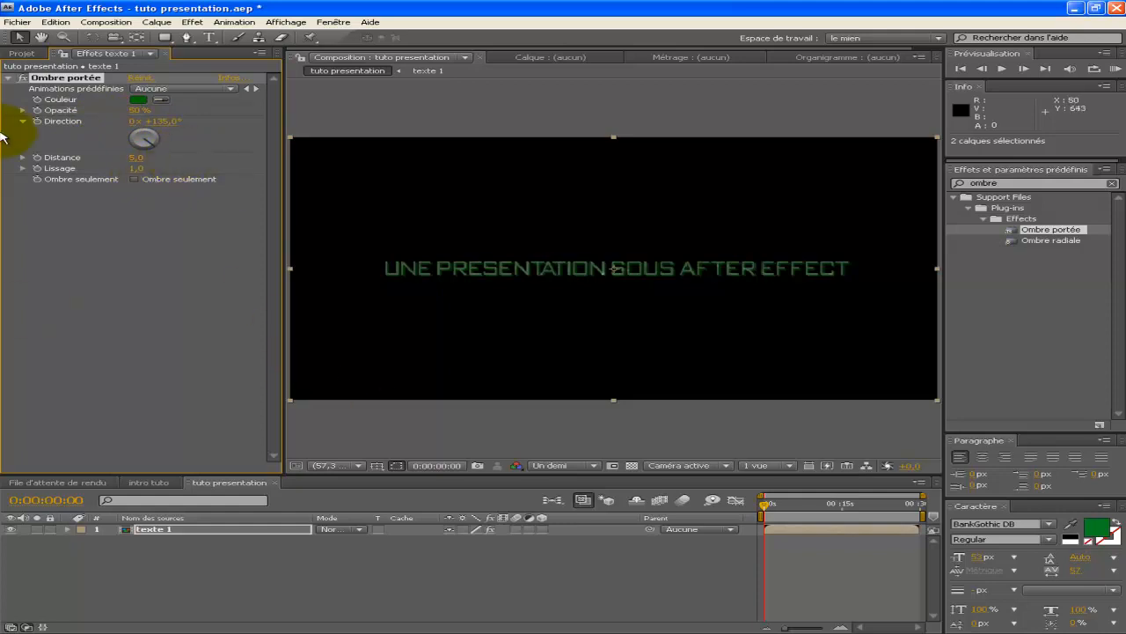
click(23, 79)
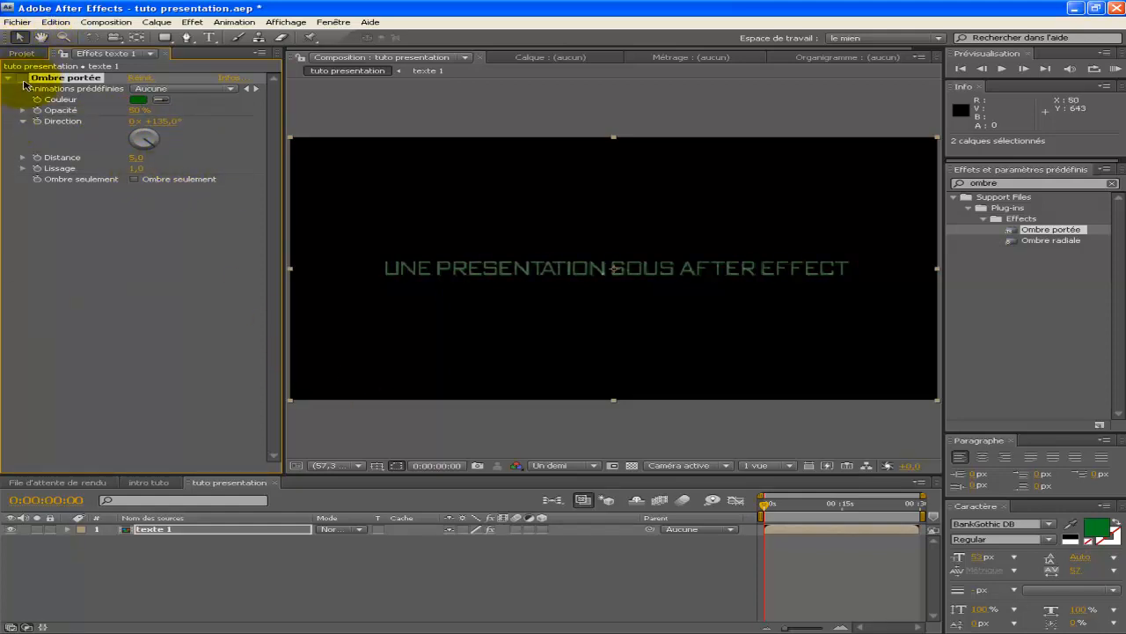
click(22, 79)
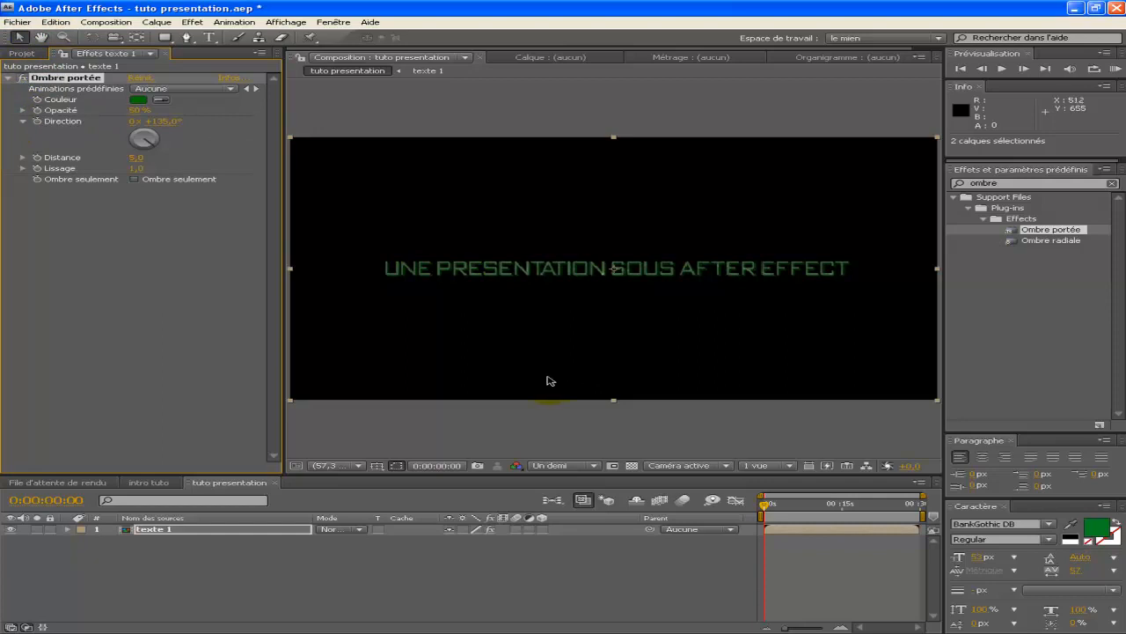
click(202, 566)
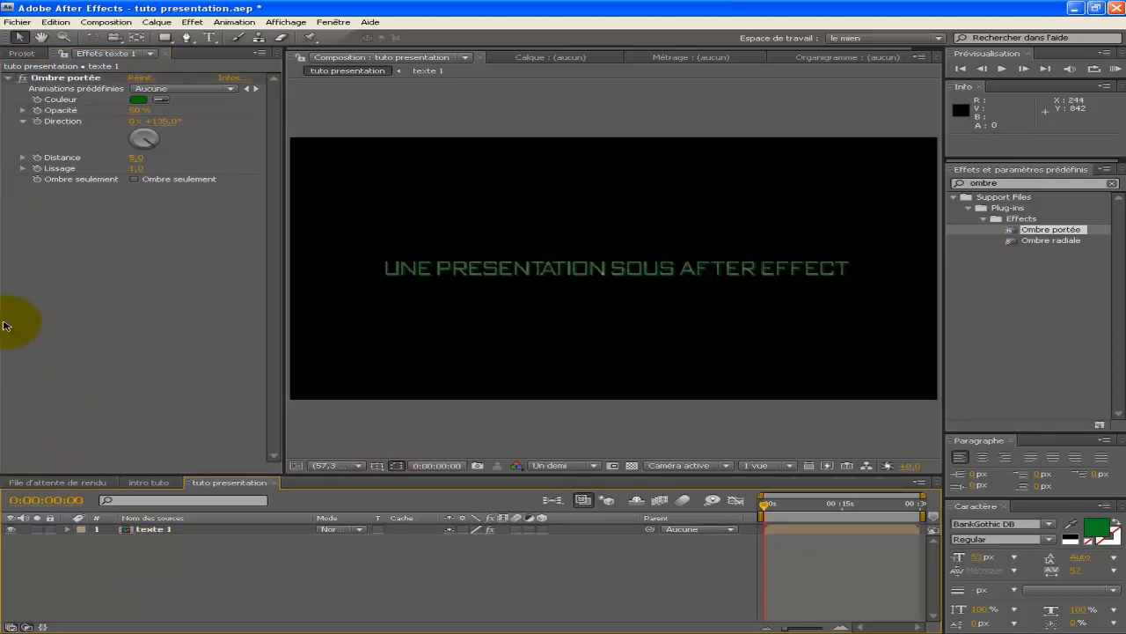
- Import the texture1 image from the textures folder into the project as footage
click(22, 54)
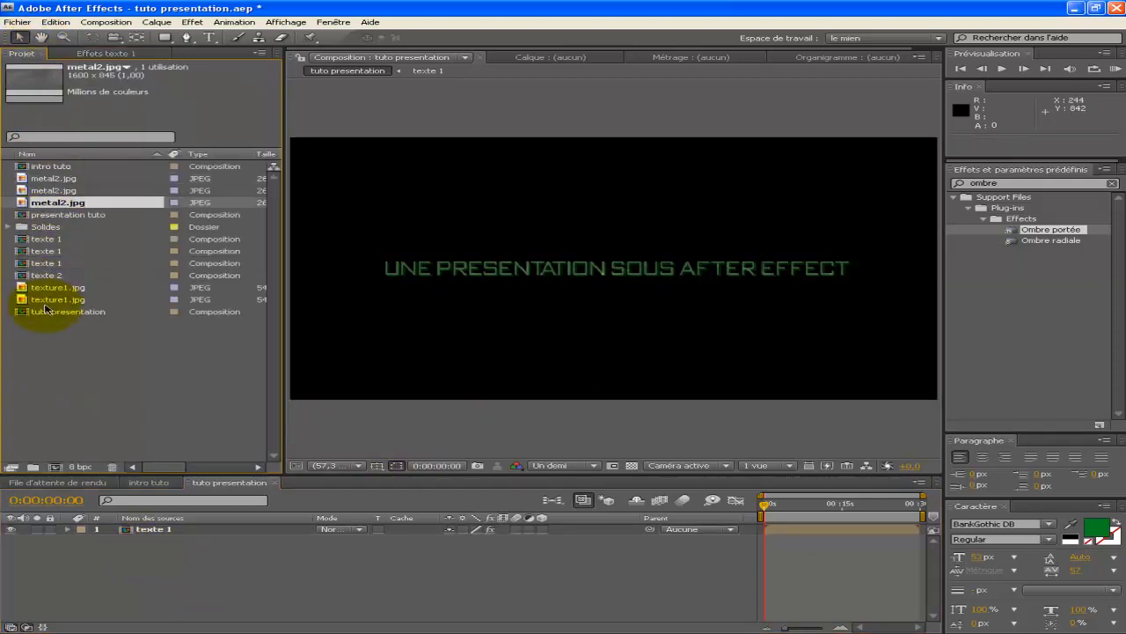
right_click(49, 356)
mouse_move(92, 392)
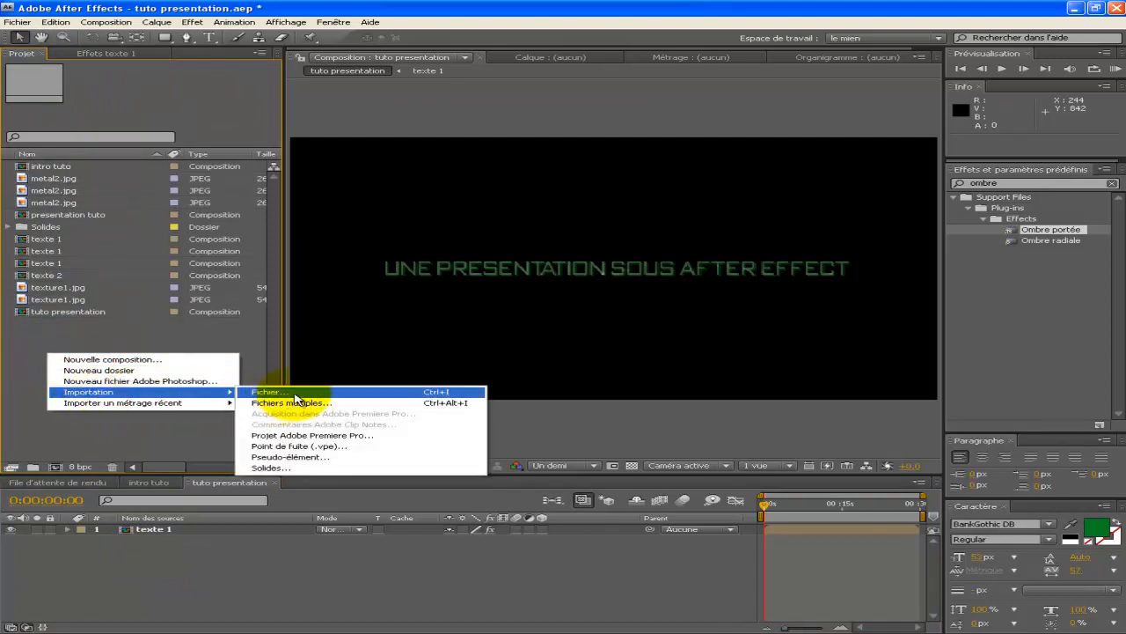
click(327, 391)
click(455, 230)
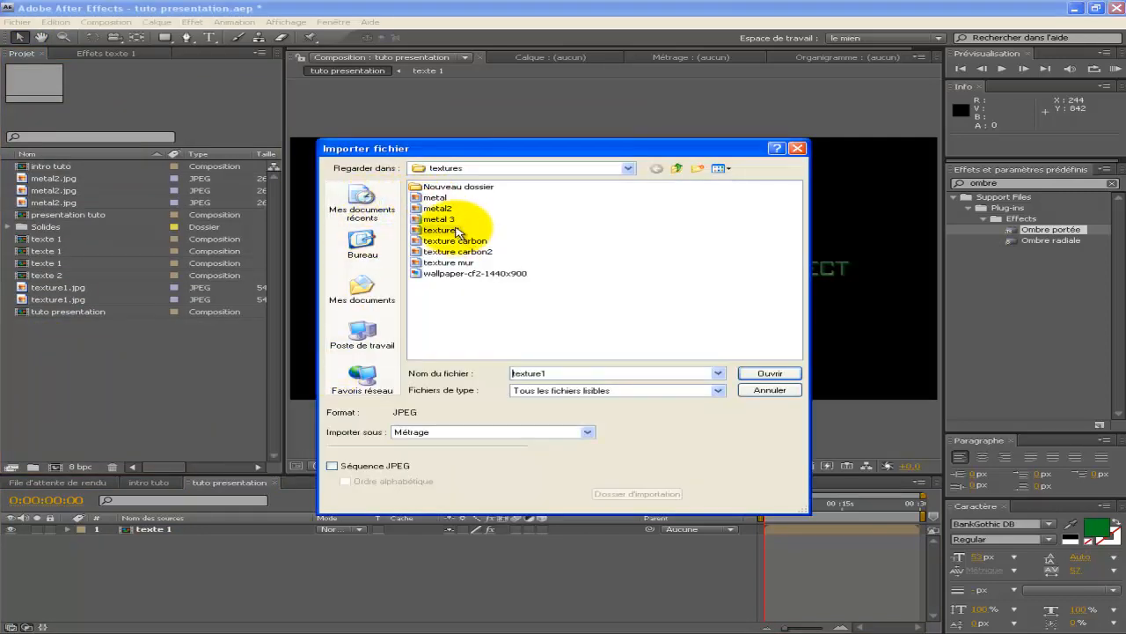
click(770, 374)
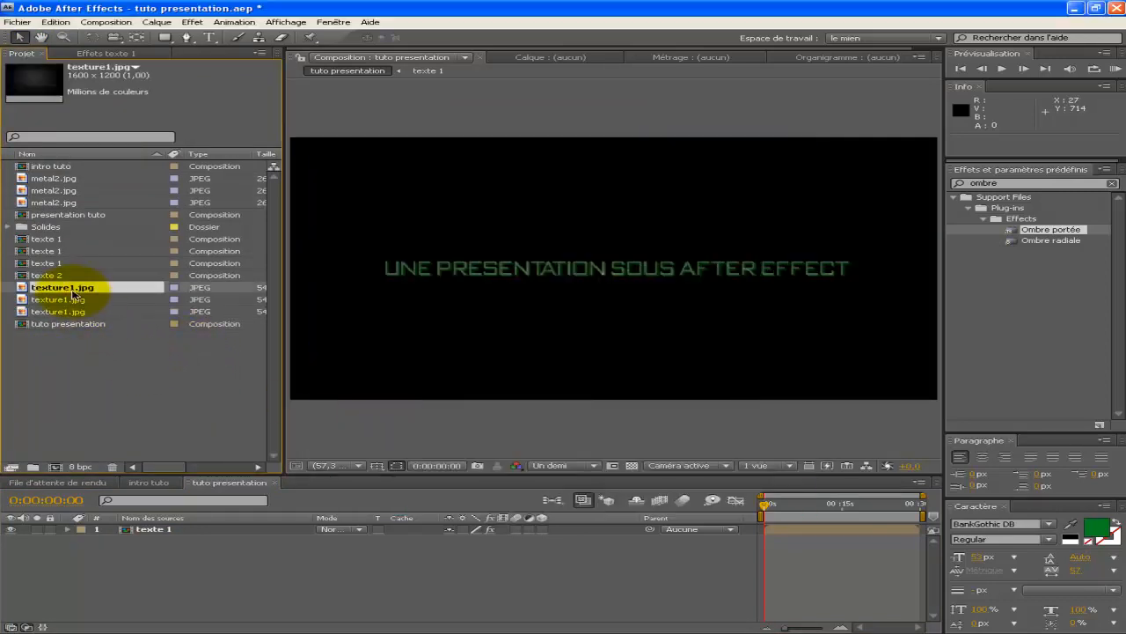
- Place texture1.jpg beneath the texte 1 layer and stretch it horizontally to about 116% to fill the frame
drag(75, 294, 155, 560)
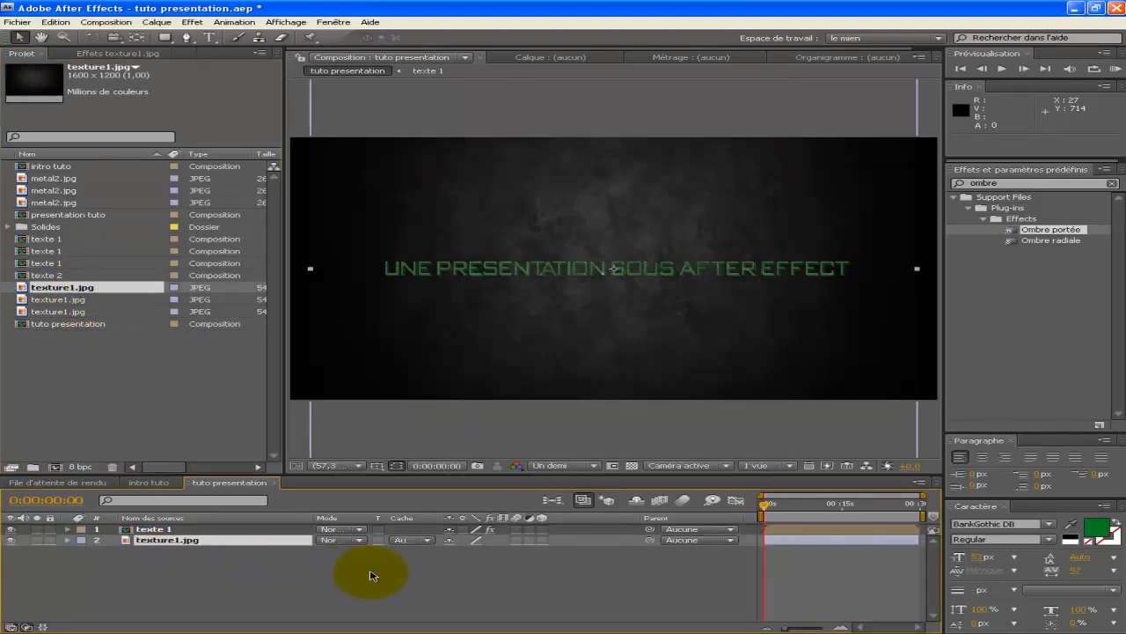
click(27, 626)
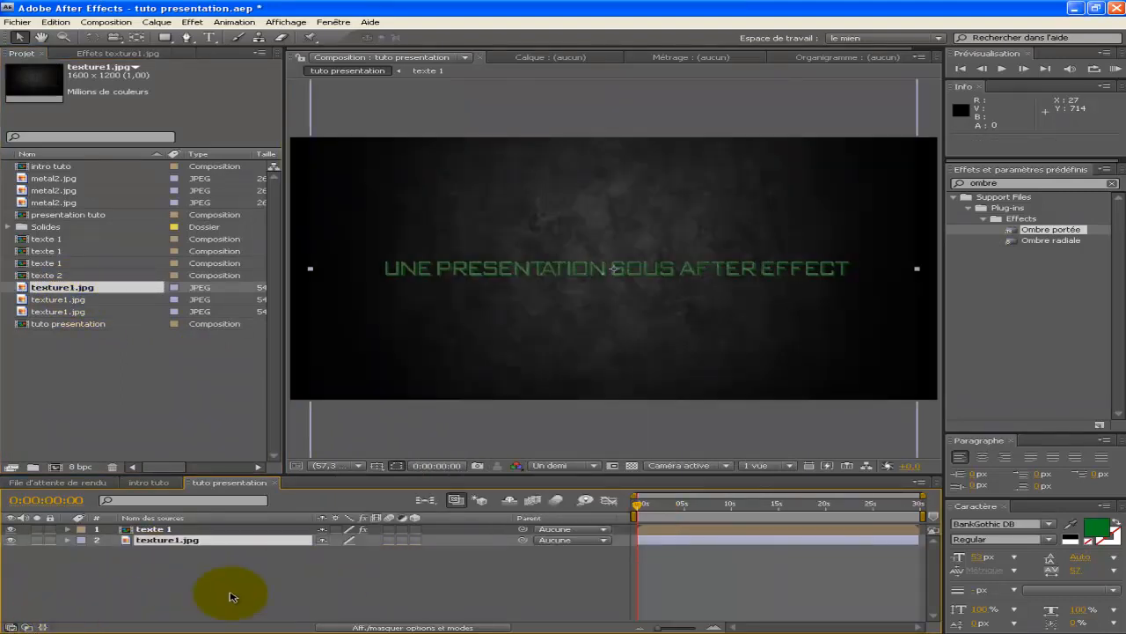
drag(920, 269, 969, 269)
- Apply the Courbes effect to texture1.jpg and pull the middle of the RVB curve down to darken the background
click(1018, 182)
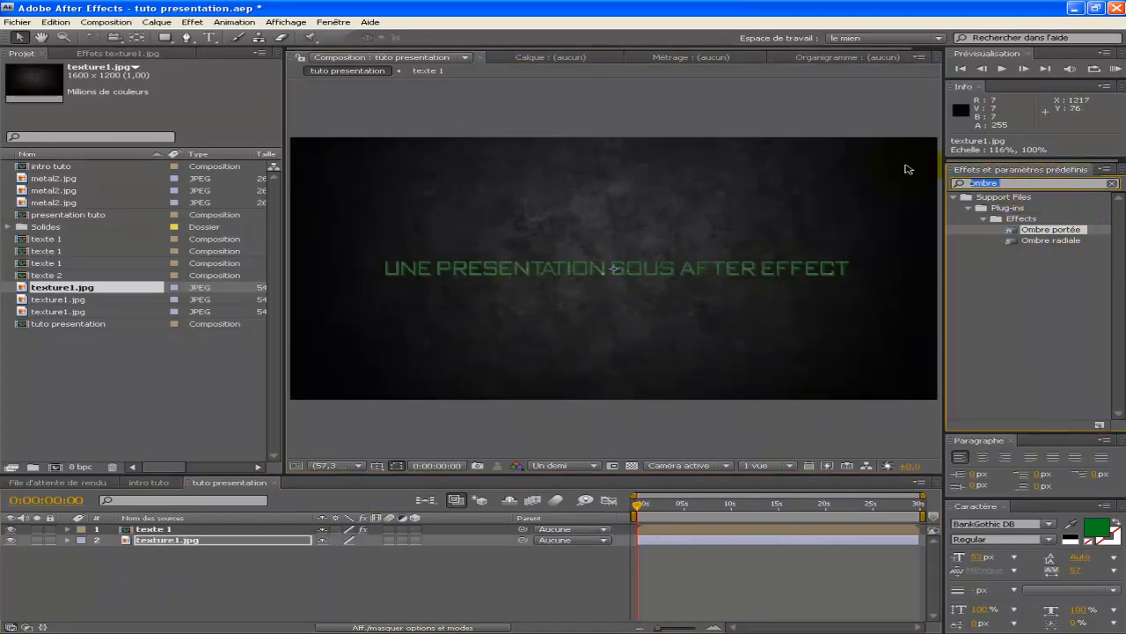
text(courbes)
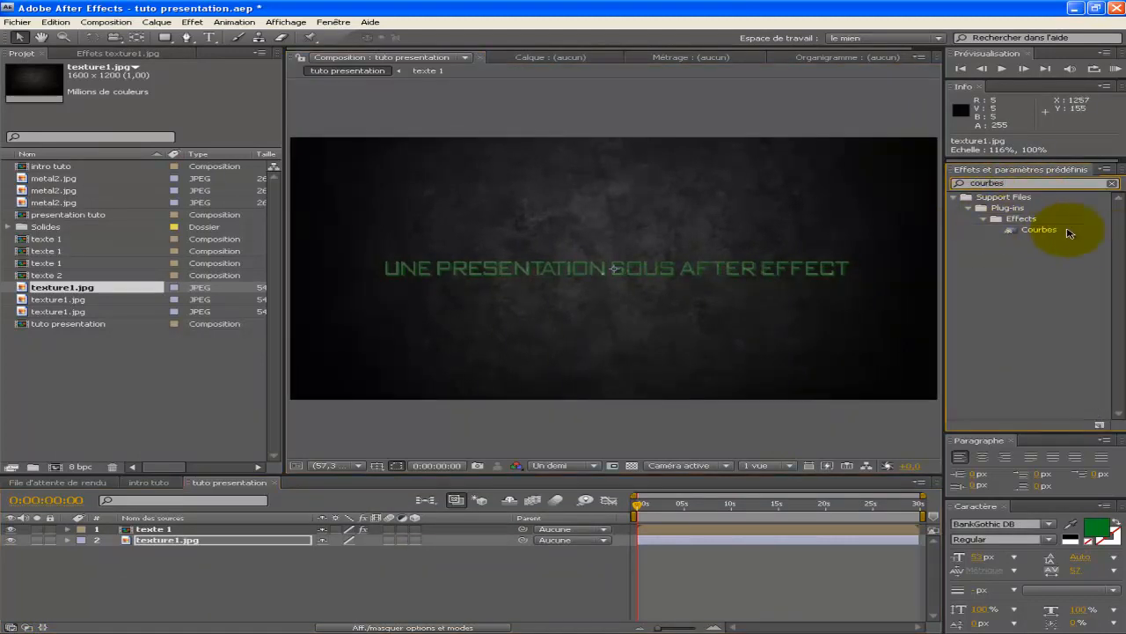
double_click(1039, 230)
mouse_move(135, 176)
mouse_down()
mouse_move(147, 178)
mouse_move(135, 180)
mouse_up()
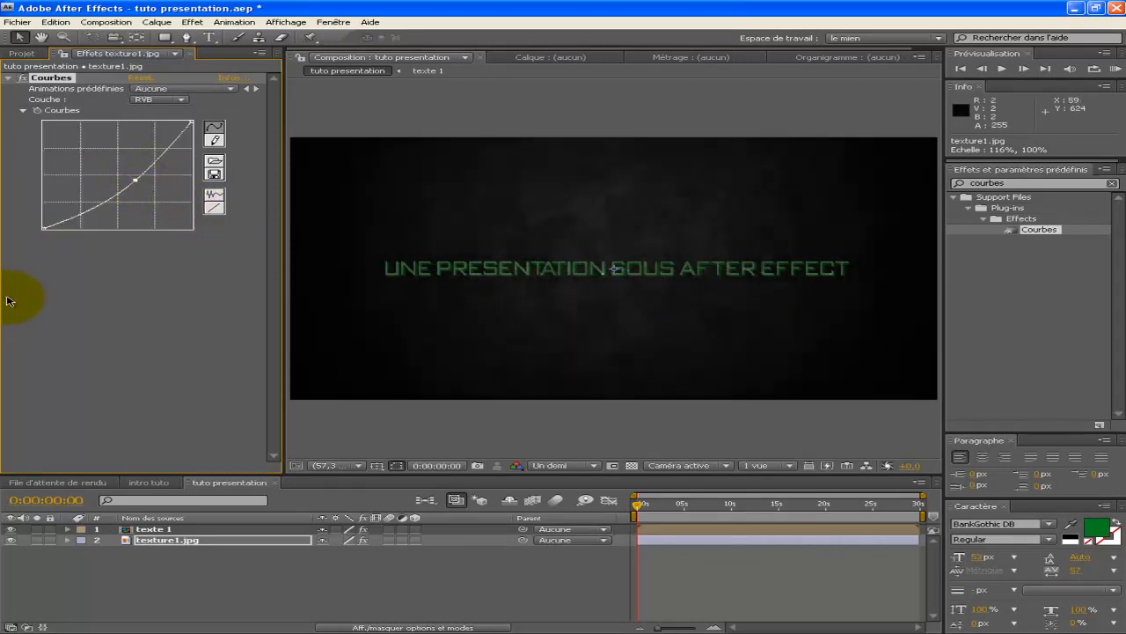
- Create a black solid layer named "flares 1" in the tuto presentation composition
right_click(211, 567)
mouse_move(332, 594)
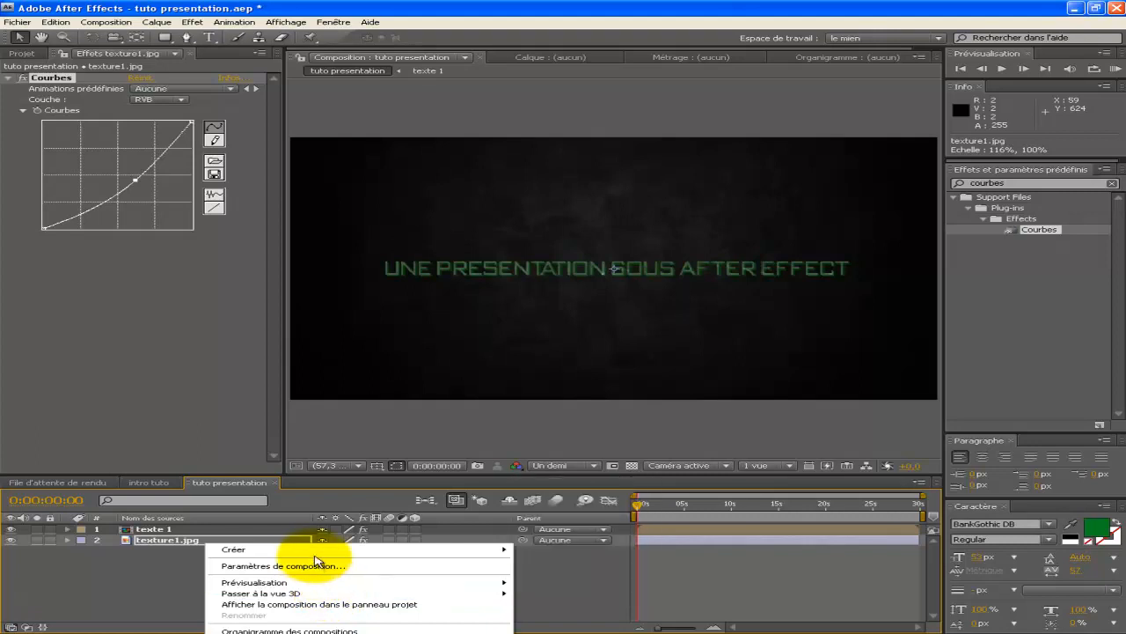
mouse_move(502, 549)
click(559, 578)
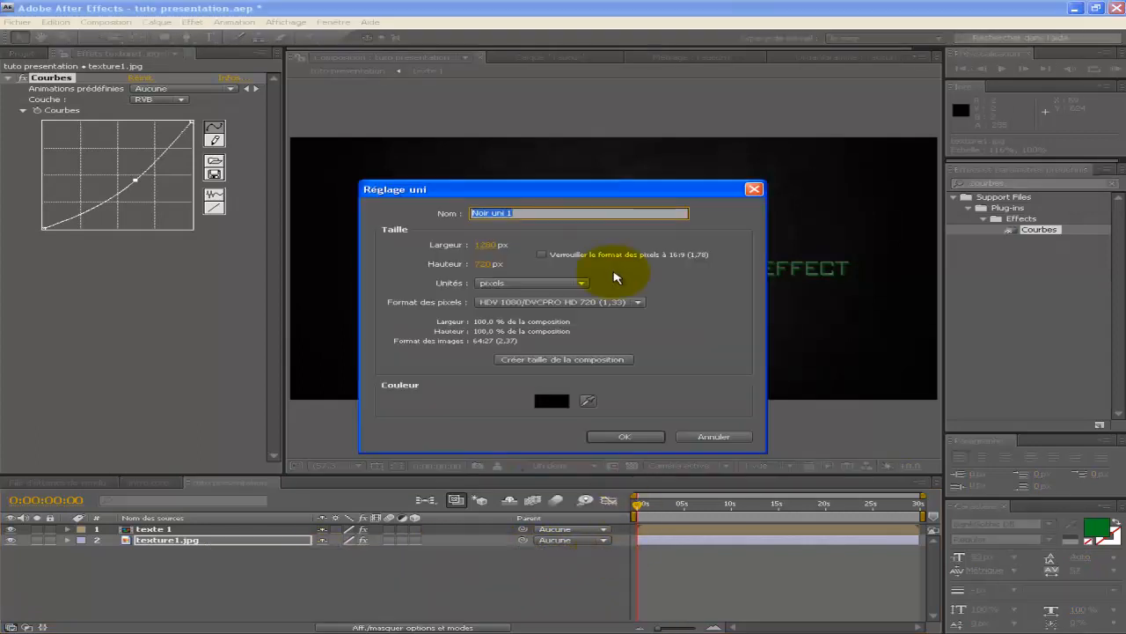
text(flares 1)
click(625, 436)
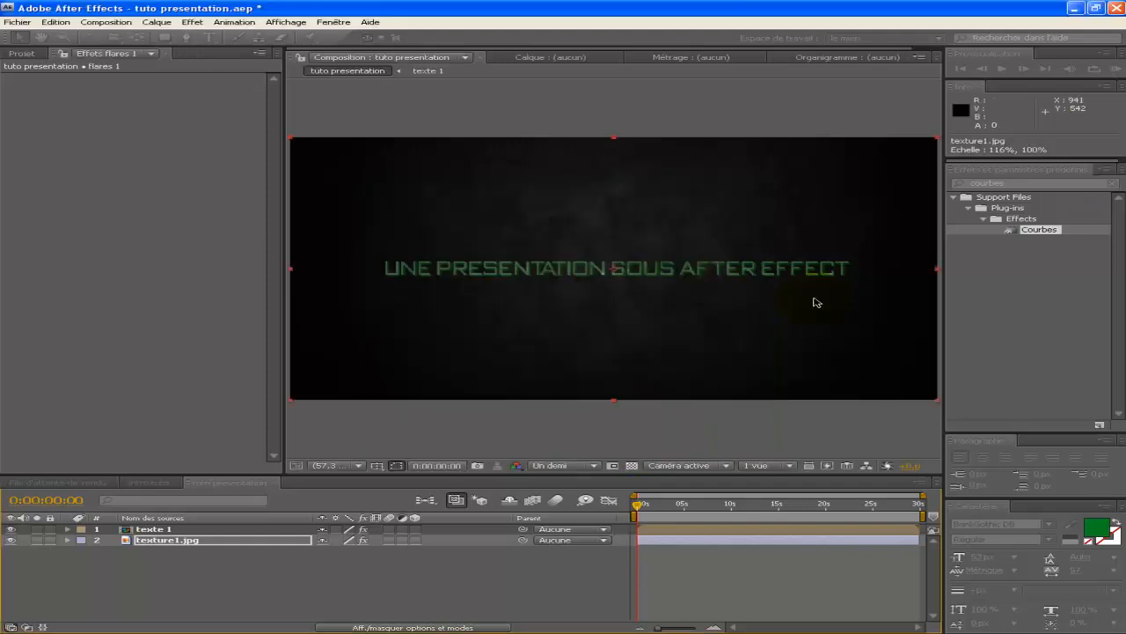
- Find the Optical Flares effect and apply it to the flares 1 solid
click(1034, 182)
text(o)
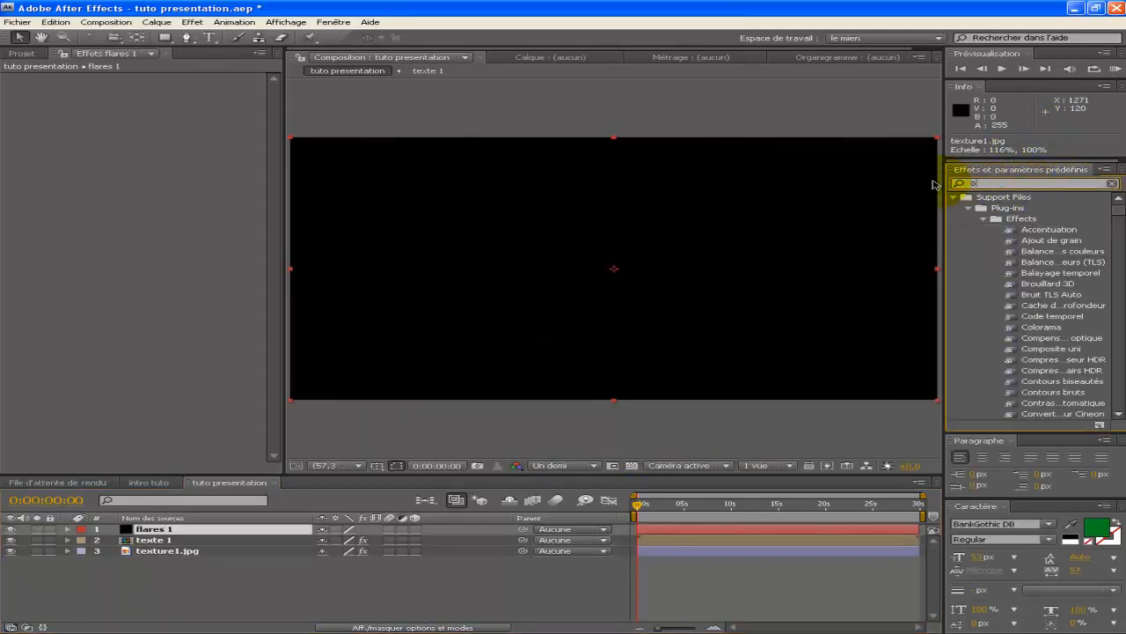
text(ptical)
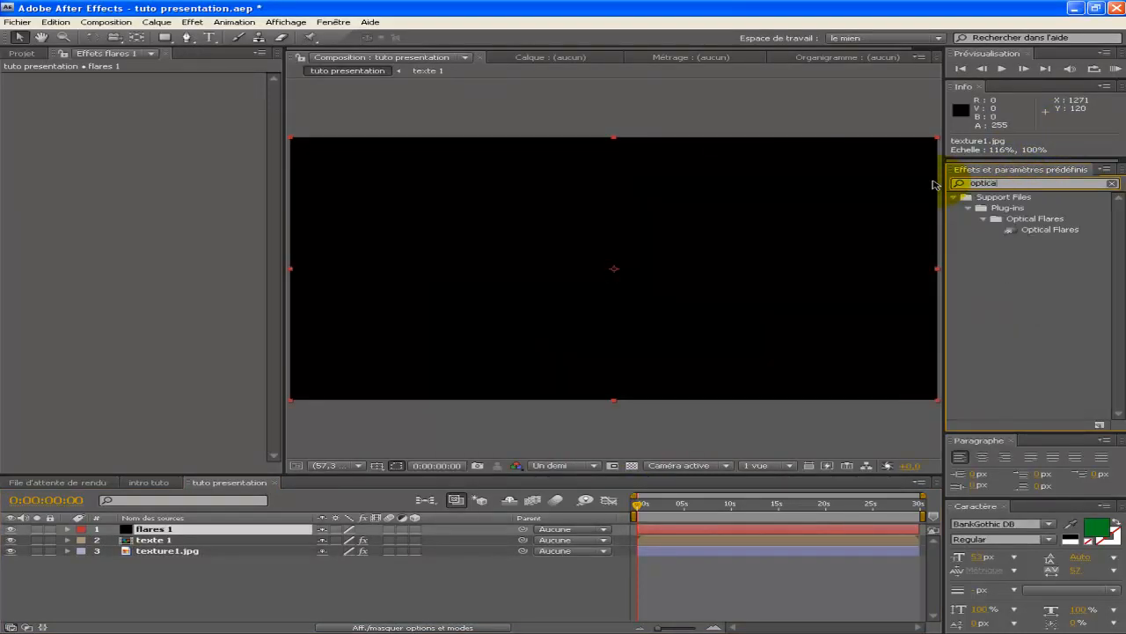
double_click(1055, 231)
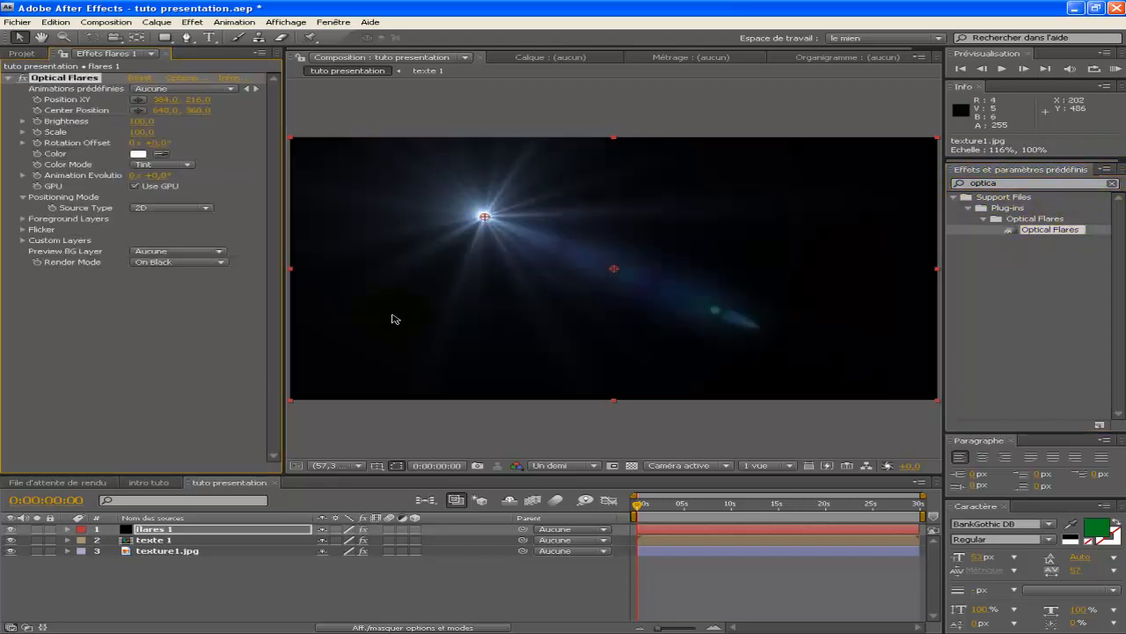
click(483, 213)
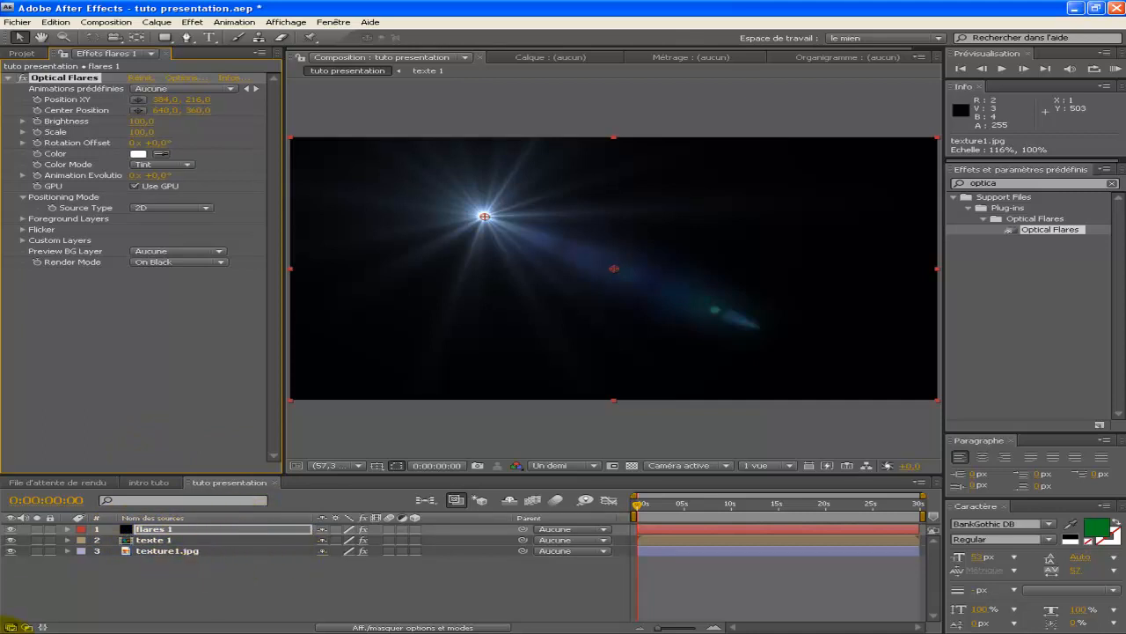
- Set the blending mode of the flares 1 layer to Addition, showing the mode column only for the change
click(27, 626)
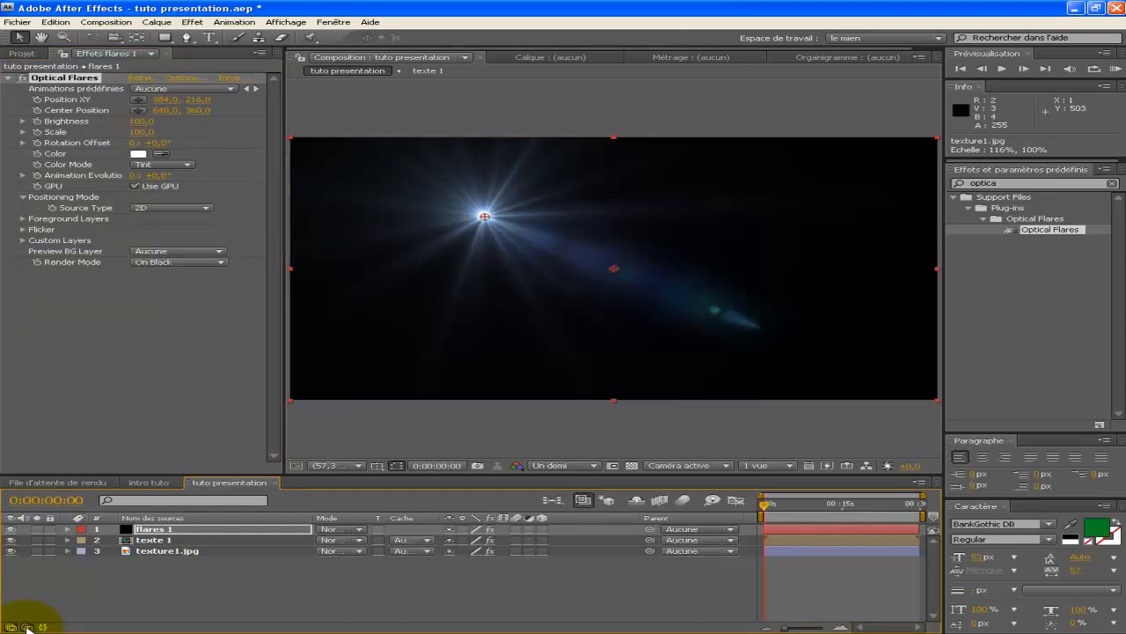
click(365, 534)
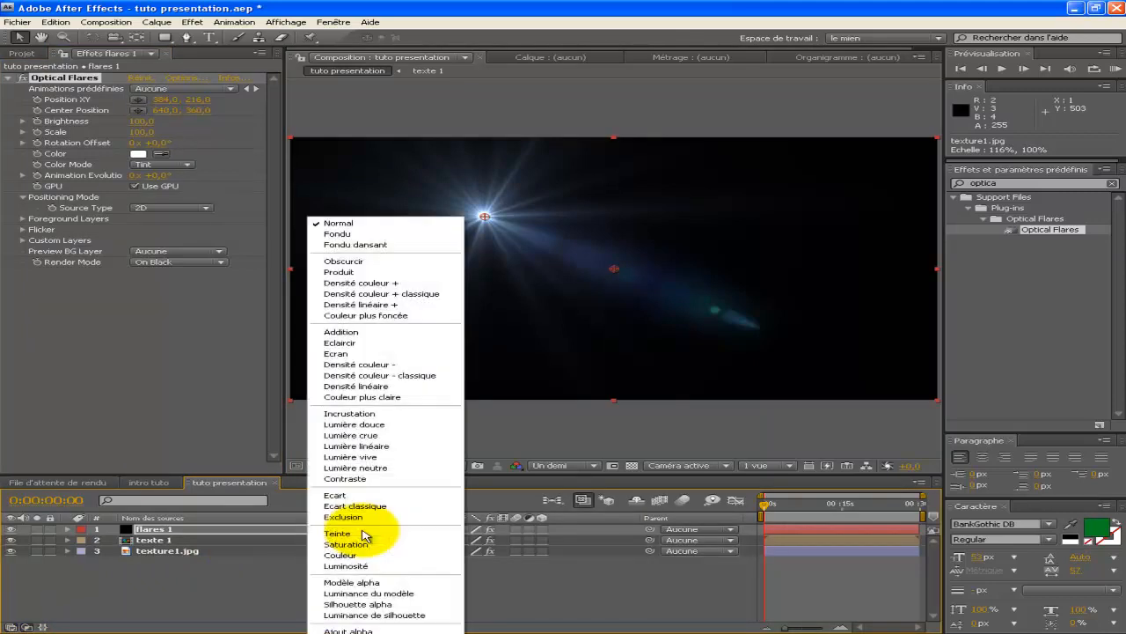
click(365, 335)
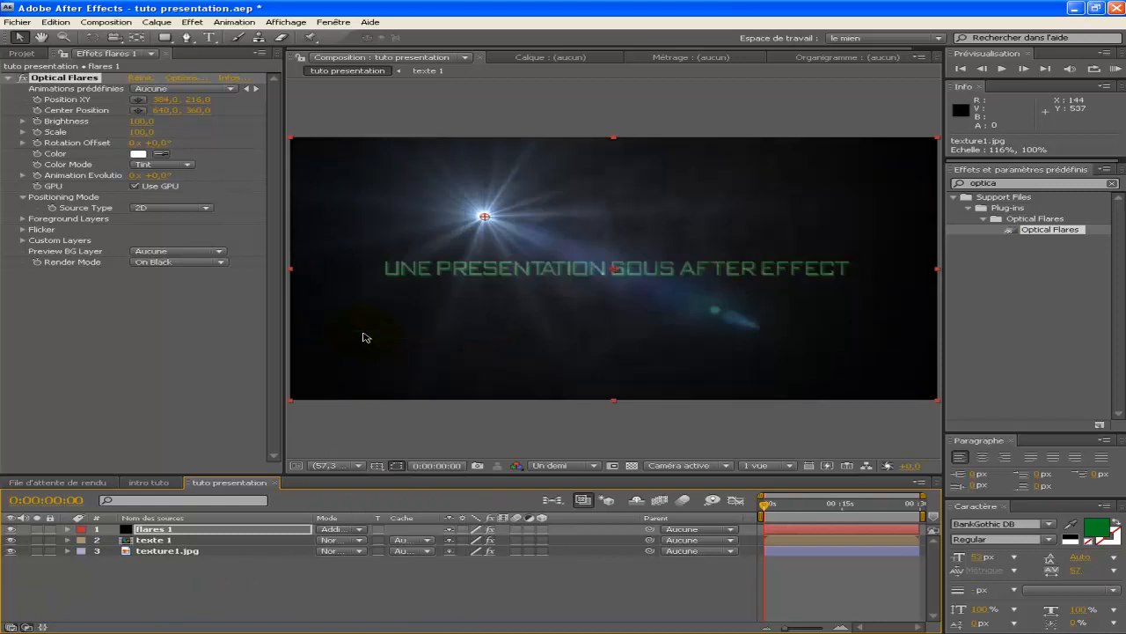
click(27, 626)
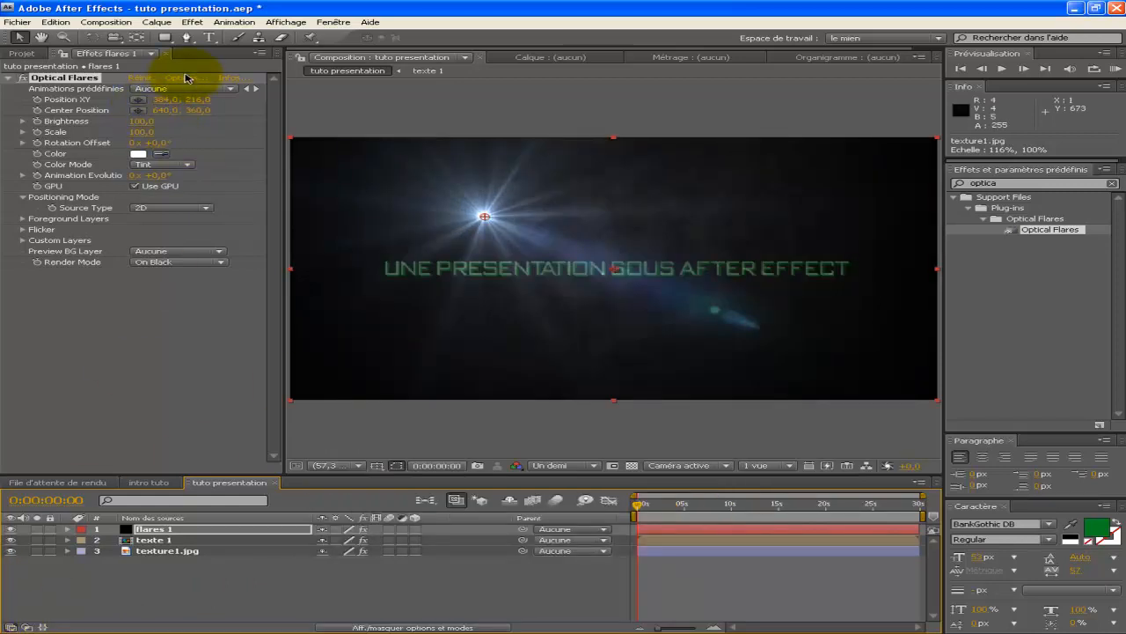
- Open the options of the Optical Flares effect and look through the flare presets in the Light folder
click(185, 79)
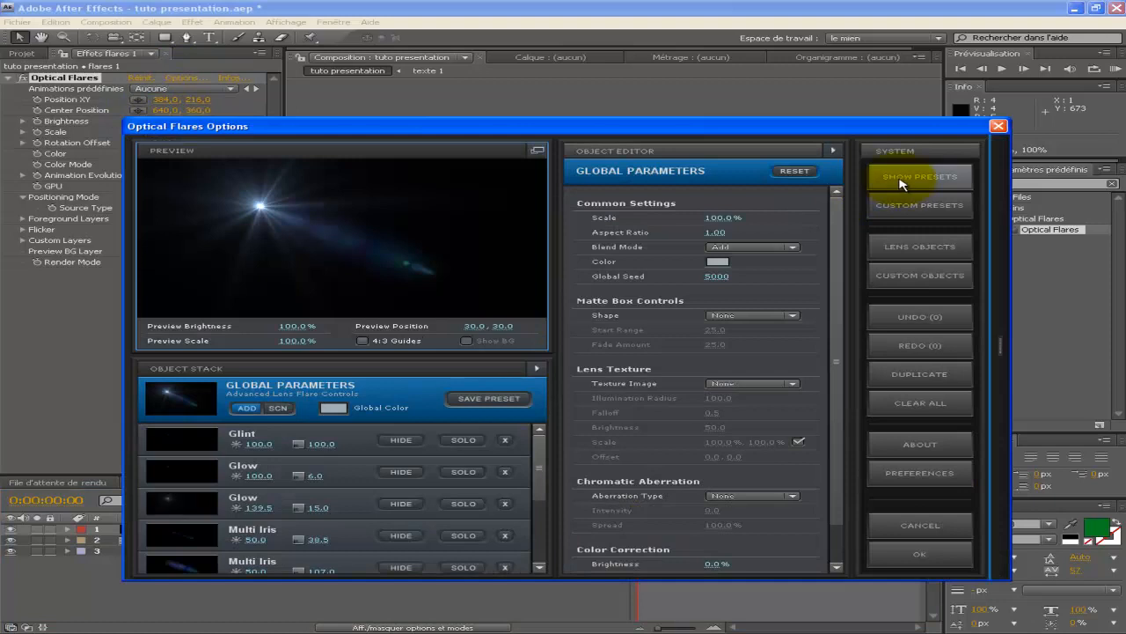
click(898, 181)
click(830, 273)
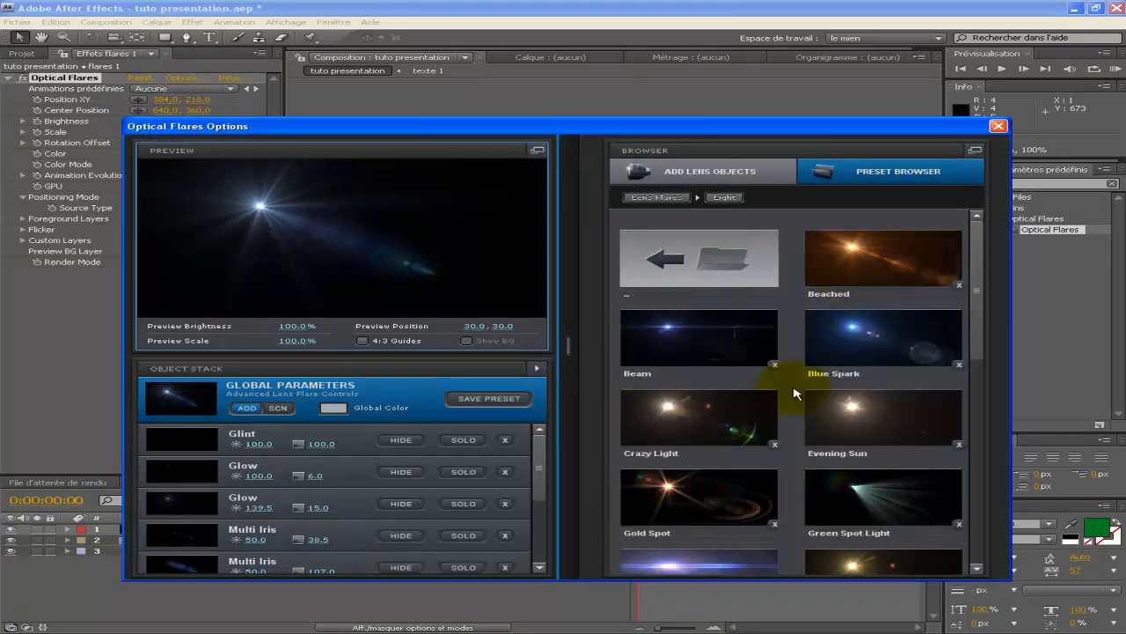
scroll(795, 388, down, 3)
scroll(794, 393, down, 4)
scroll(795, 394, up, 6)
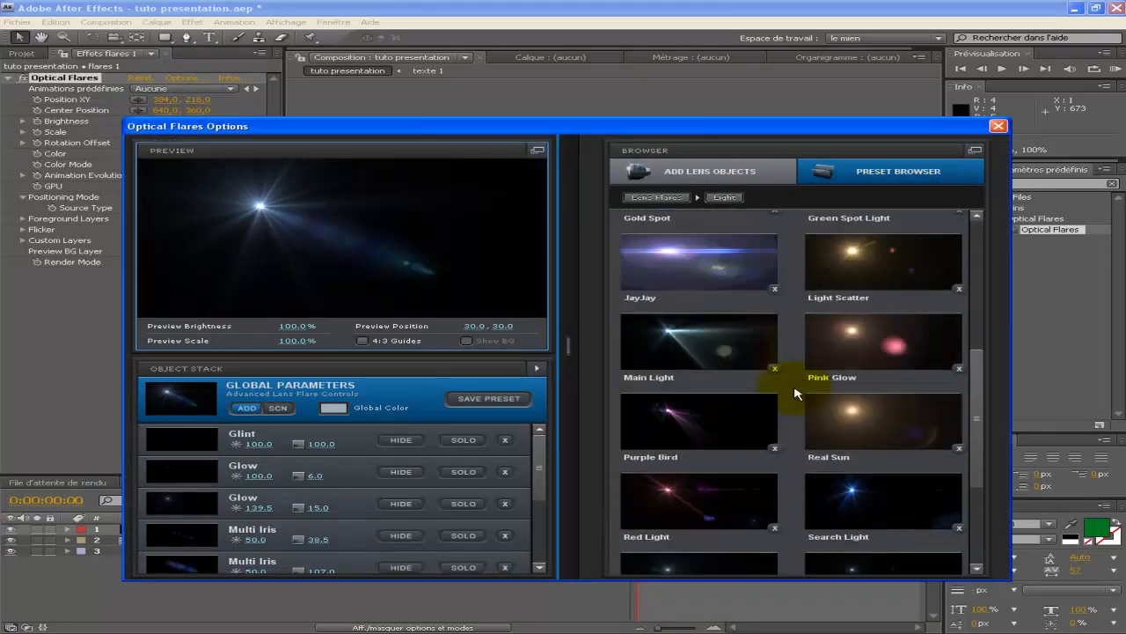
scroll(795, 394, up, 1)
- Look through the flare presets in the Natural Flares and Motion Graphics folders
click(716, 289)
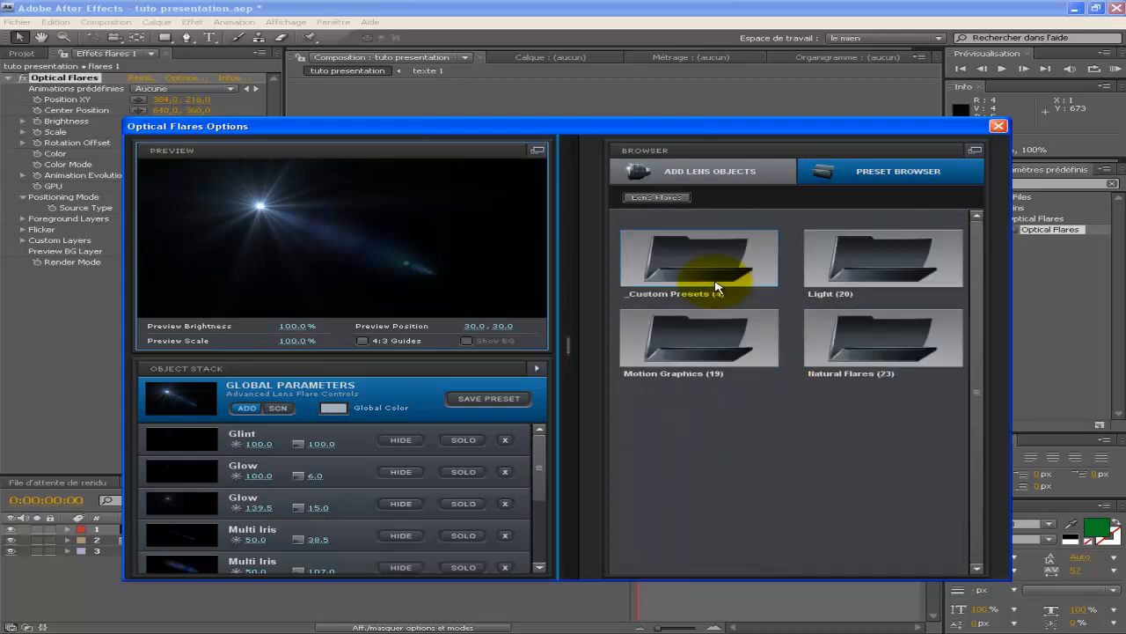
click(855, 344)
scroll(711, 389, down, 7)
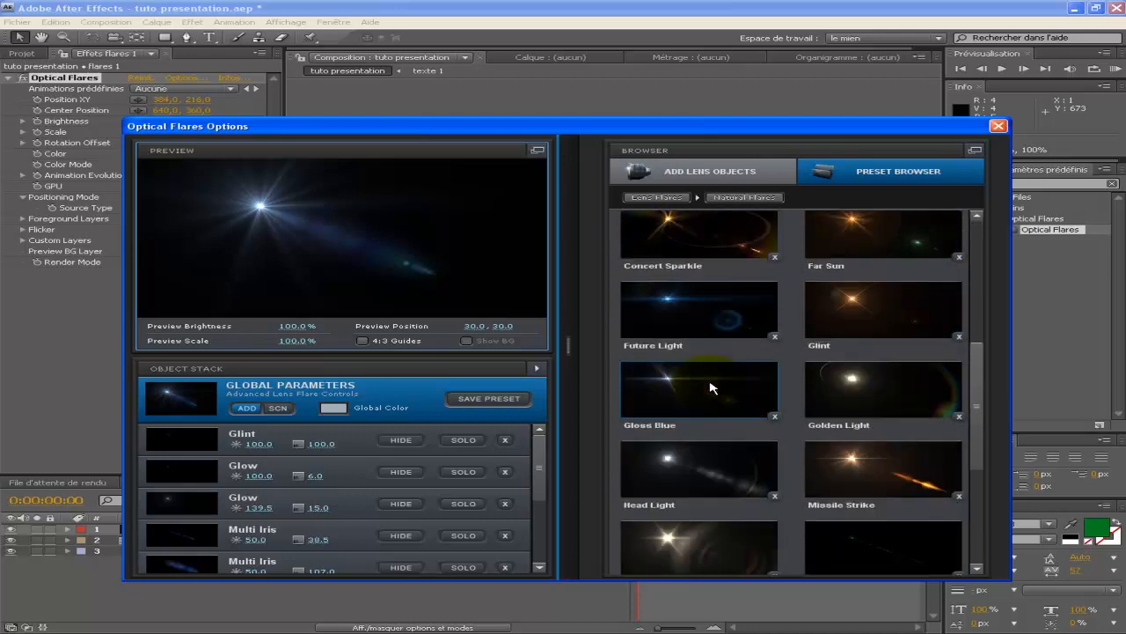
scroll(712, 390, down, 1)
scroll(712, 384, up, 8)
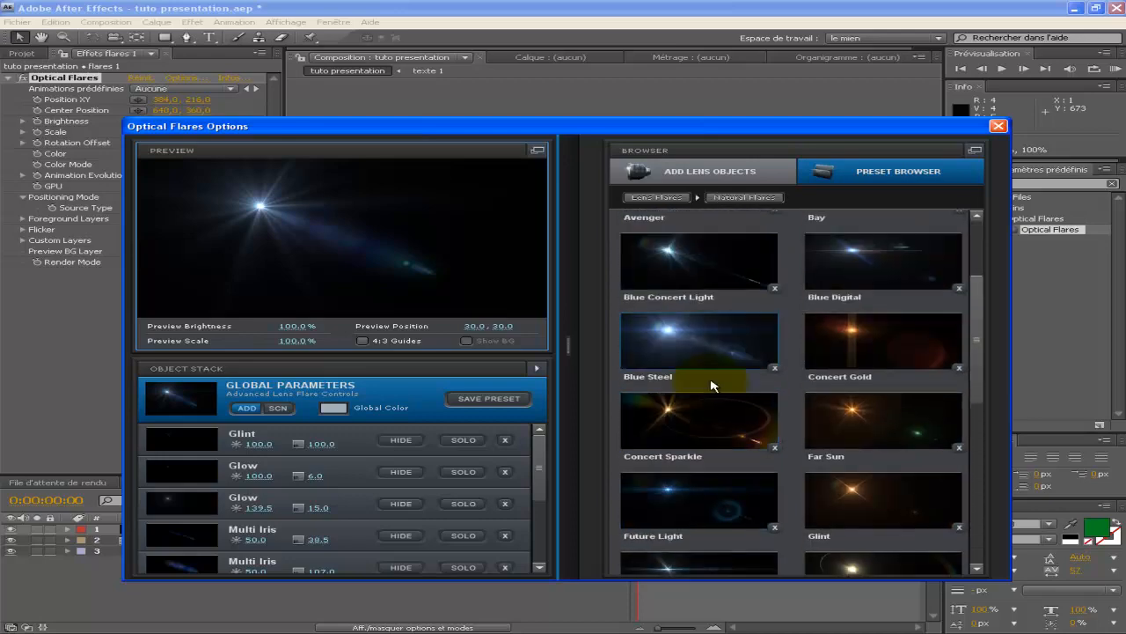
click(711, 247)
click(714, 352)
scroll(746, 450, down, 5)
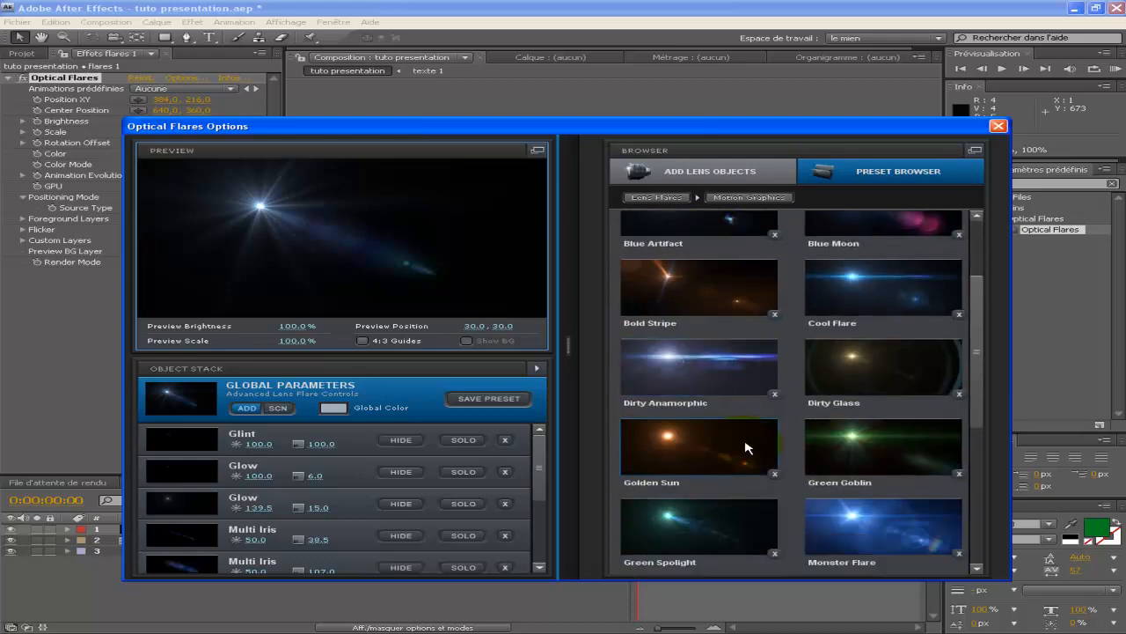
scroll(746, 449, up, 6)
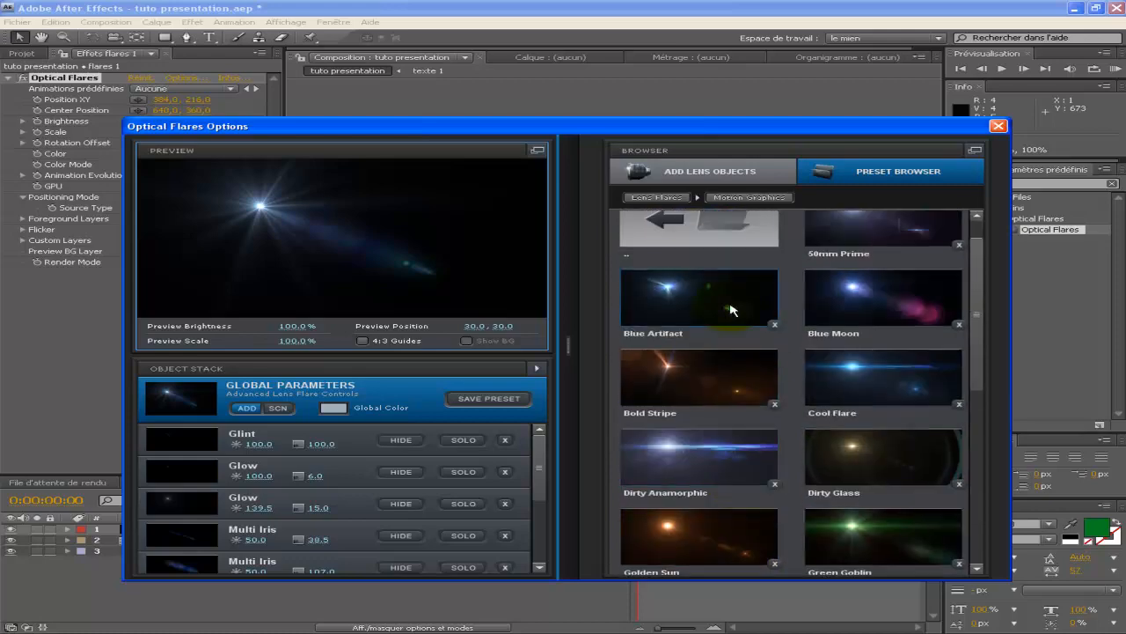
- Load the Beam preset from the Light preset folder
click(712, 246)
click(830, 254)
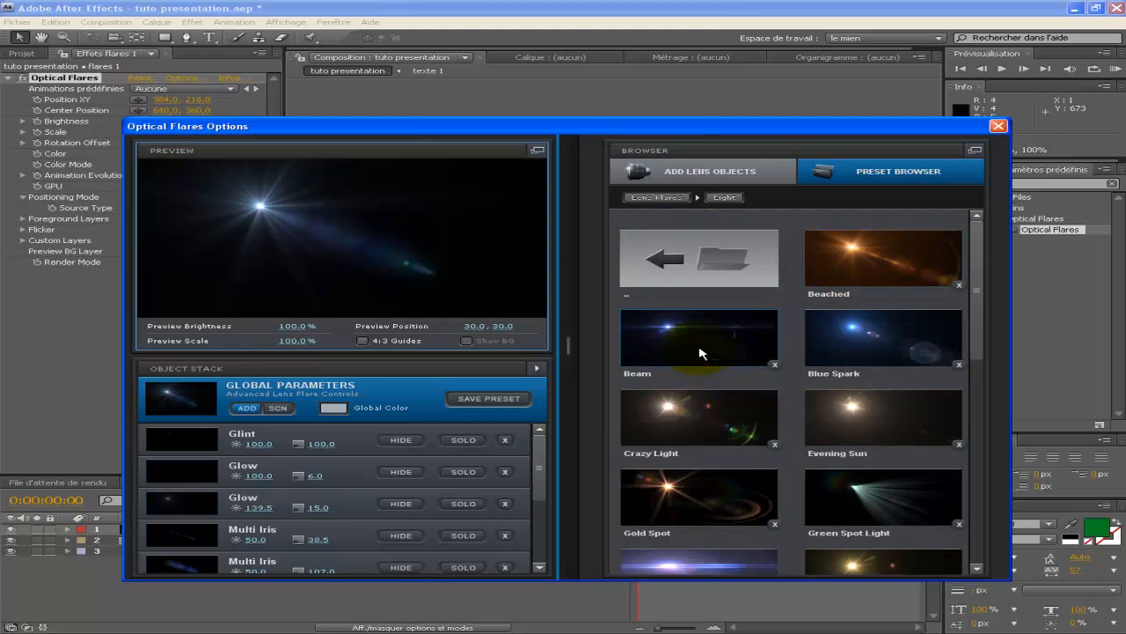
double_click(654, 364)
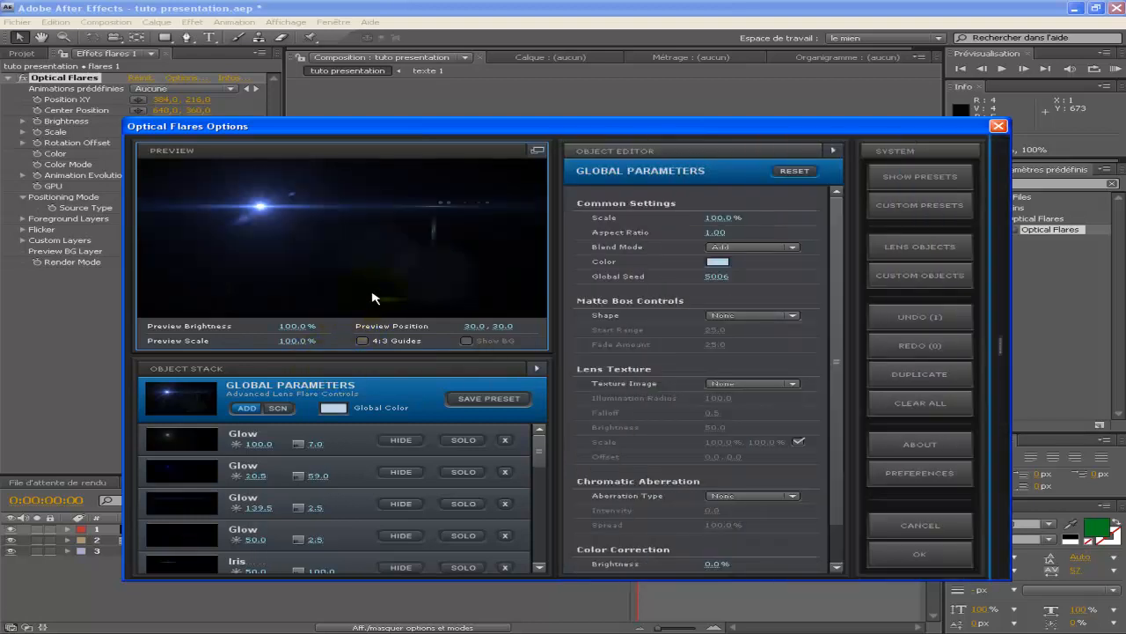
- Hide the first Multi Iris object in the flare's stack, plus the two Streak and two Multi Iris objects at its end
scroll(295, 471, down, 2)
scroll(294, 471, down, 1)
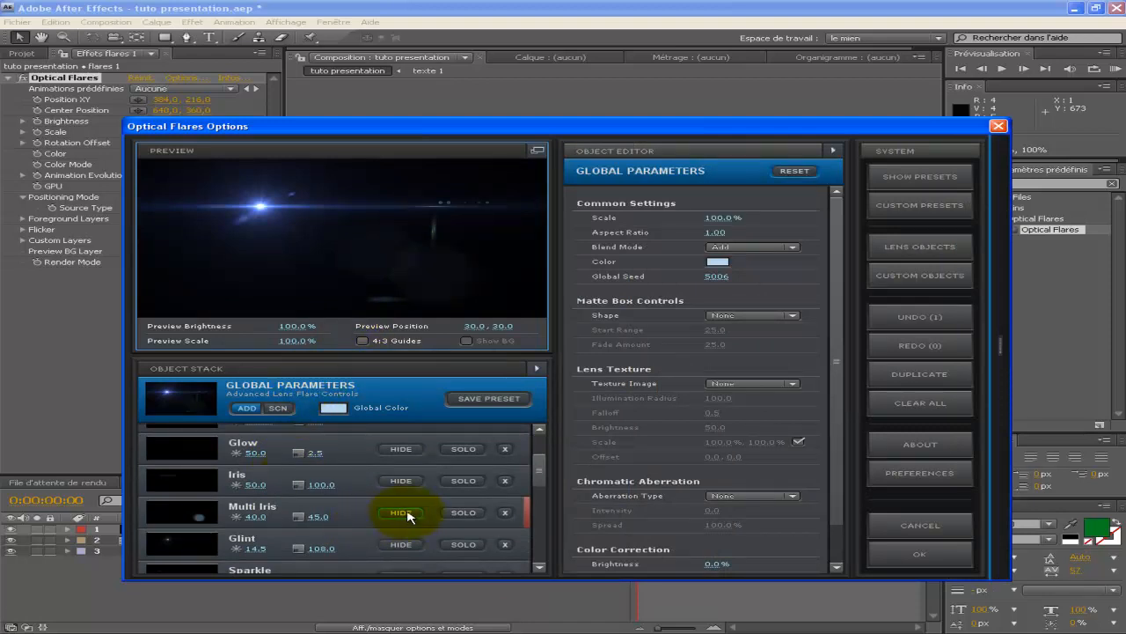
click(407, 513)
scroll(405, 516, down, 8)
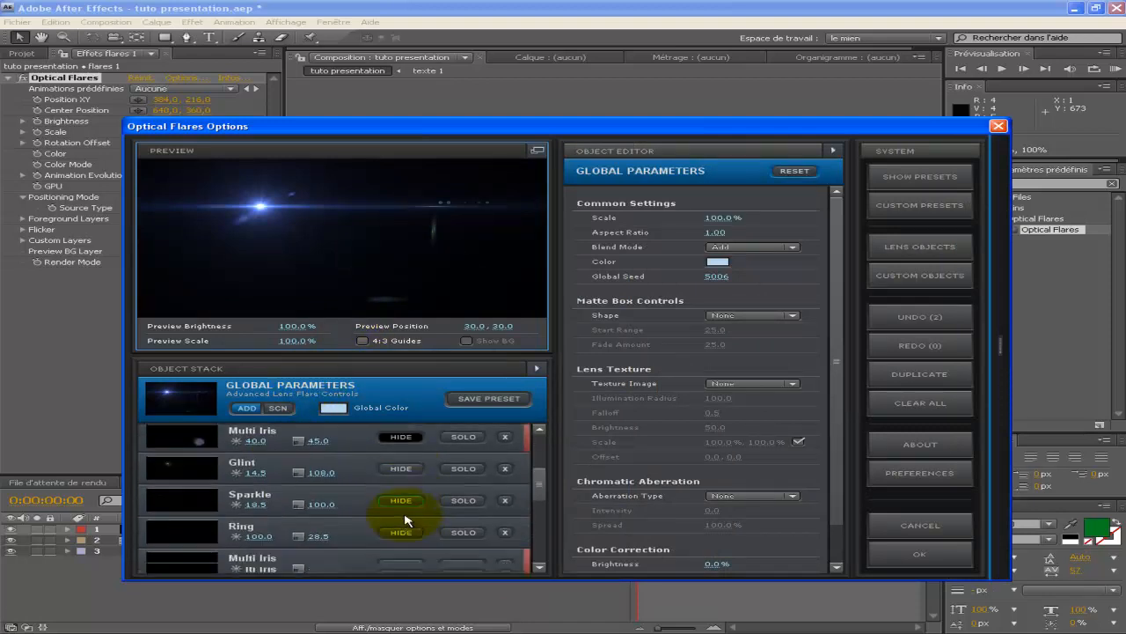
scroll(405, 542, down, 3)
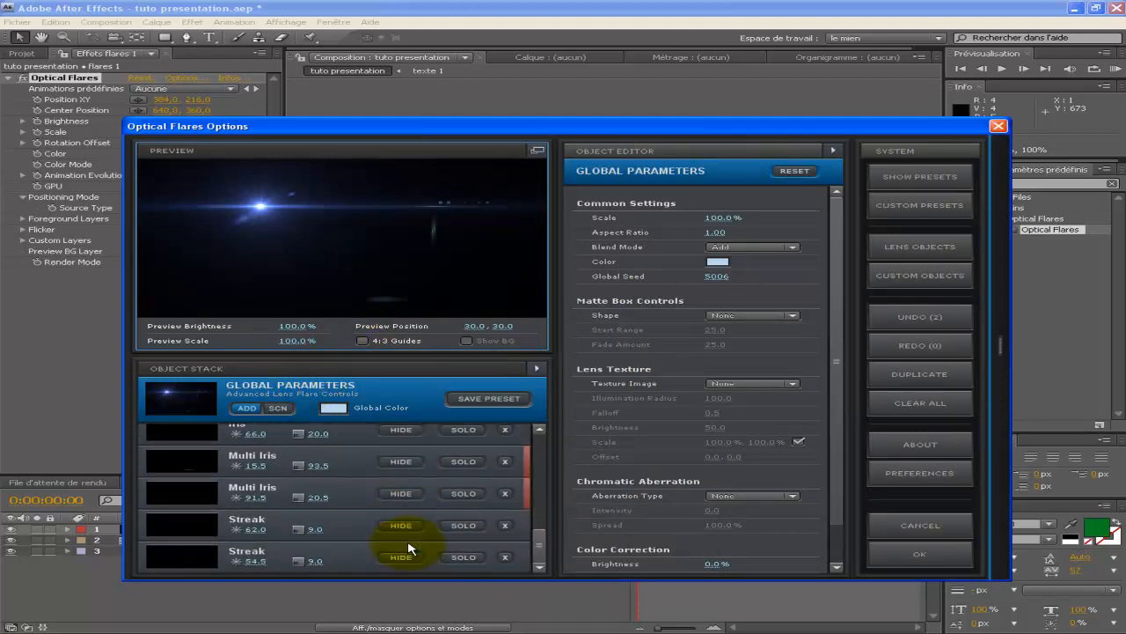
click(402, 558)
click(405, 526)
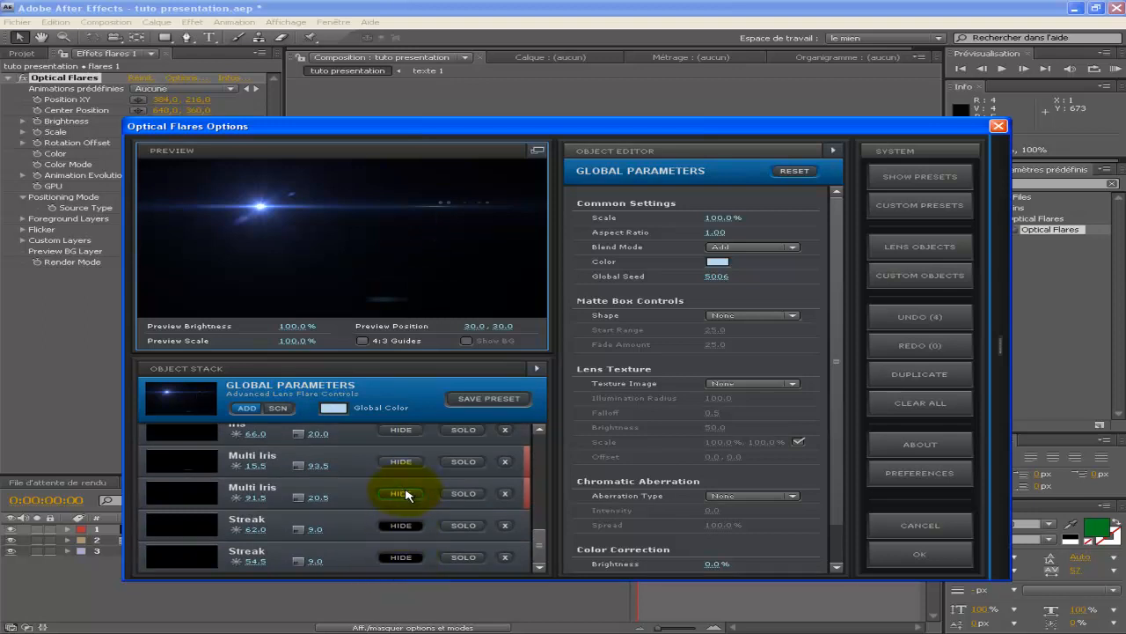
click(407, 495)
click(402, 461)
- Hide the three consecutive Iris objects and the Multi Iris with brightness 200.0, keeping the Streak between them visible
scroll(438, 480, up, 2)
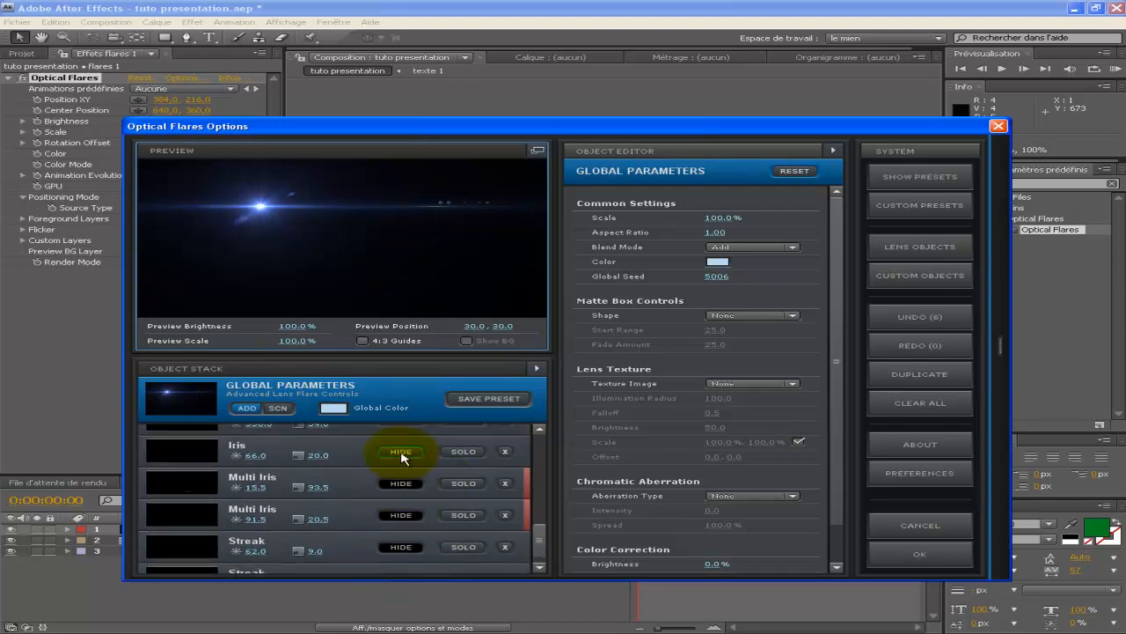
scroll(404, 450, up, 1)
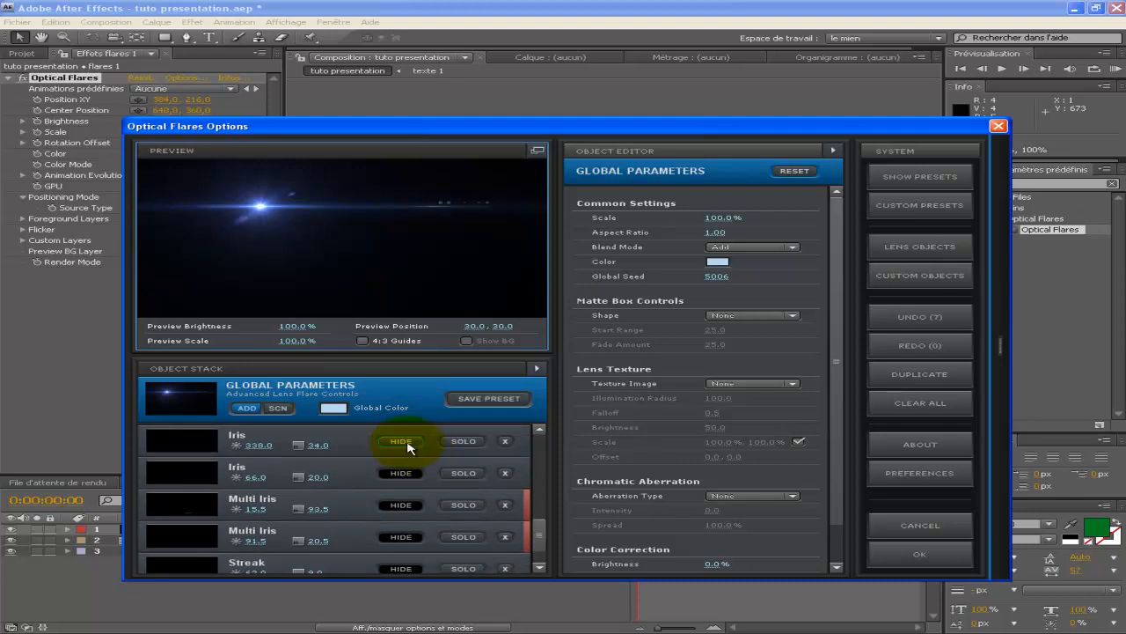
scroll(407, 448, up, 1)
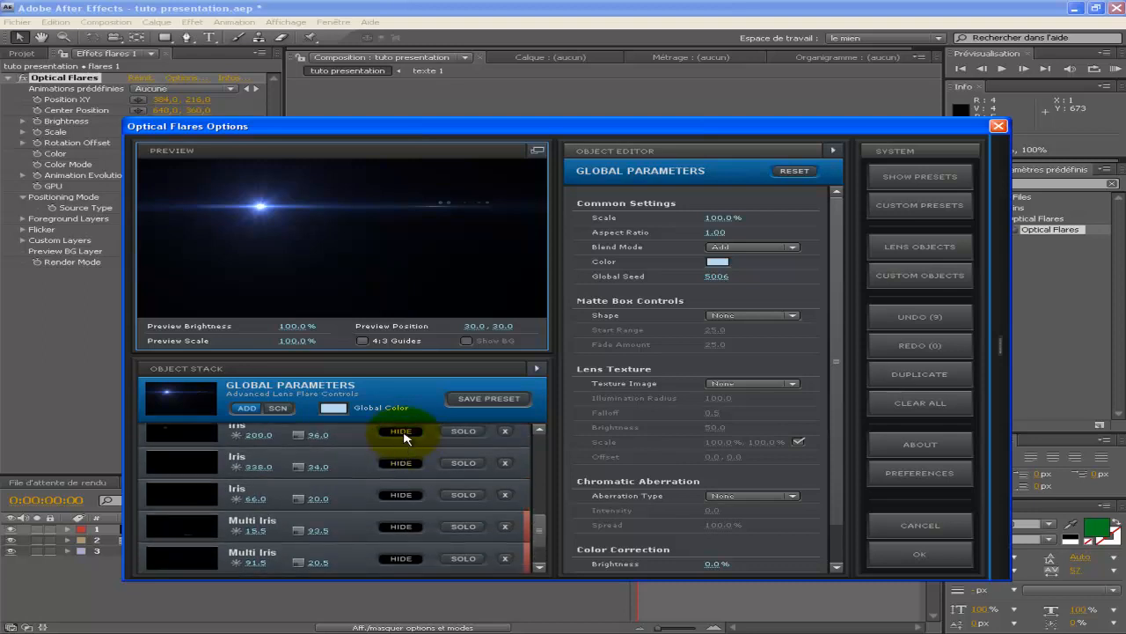
scroll(404, 438, up, 1)
click(404, 431)
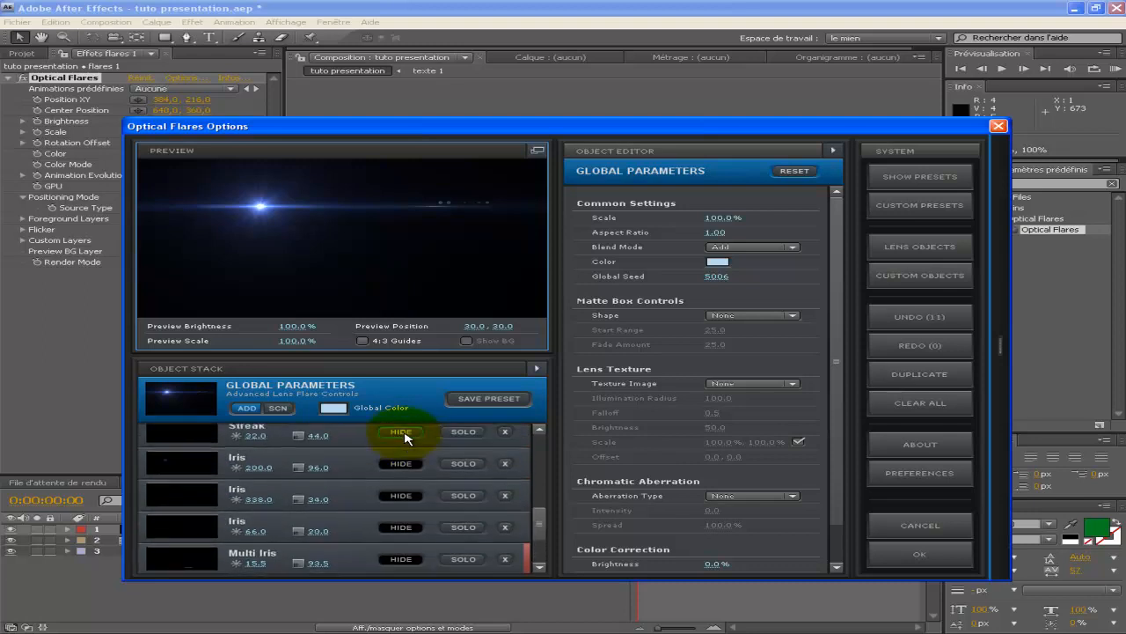
scroll(405, 438, up, 1)
scroll(407, 436, up, 1)
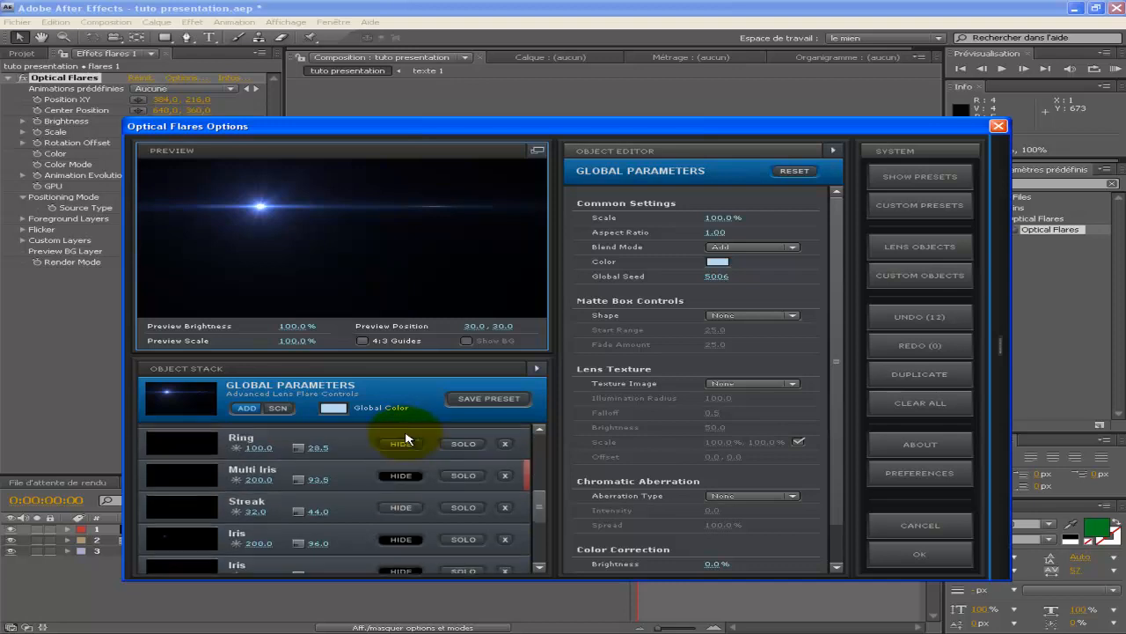
- Set the flare's global color to a dark green, about 0B8035
scroll(407, 437, down, 2)
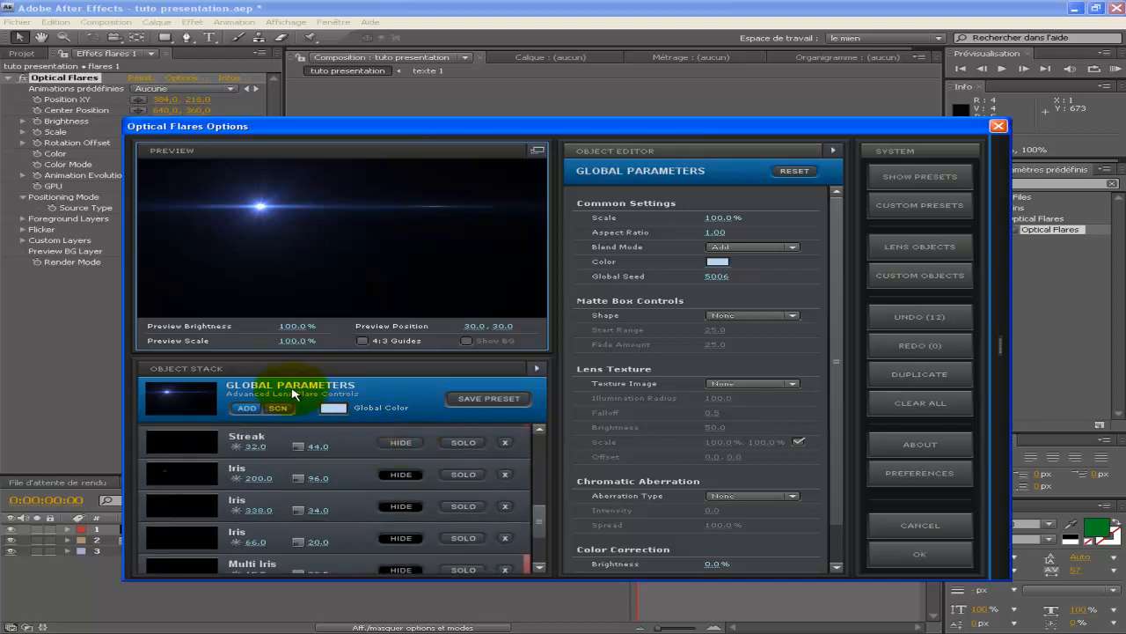
click(335, 411)
click(412, 434)
click(380, 411)
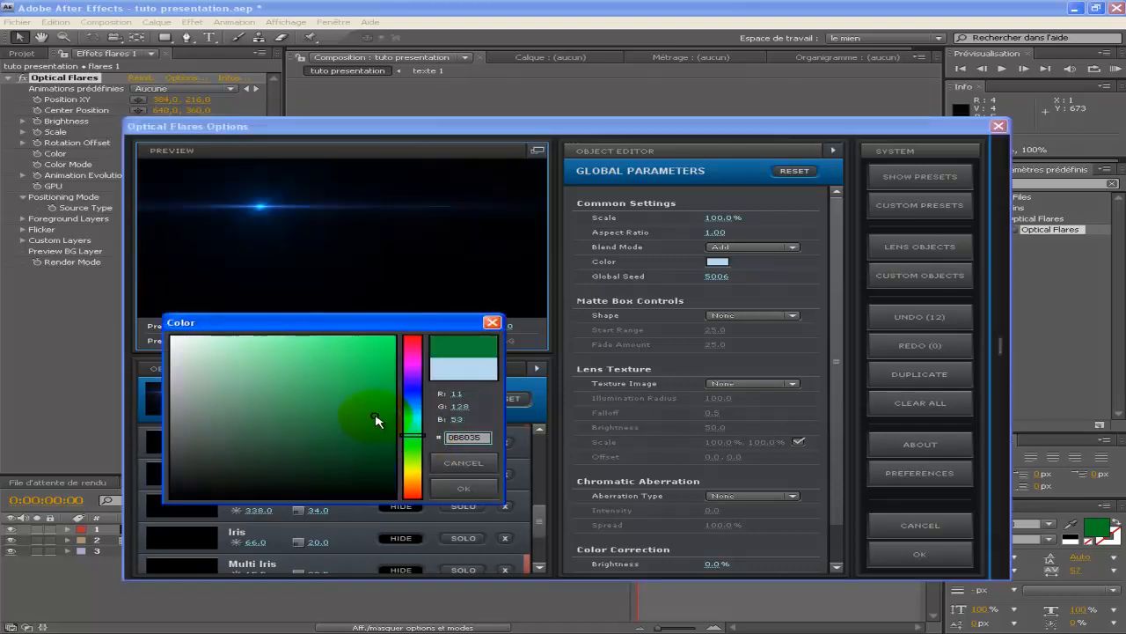
click(463, 485)
- Change Color 1 of the second Glow object, the one with scale 59.0, to green
scroll(304, 469, up, 3)
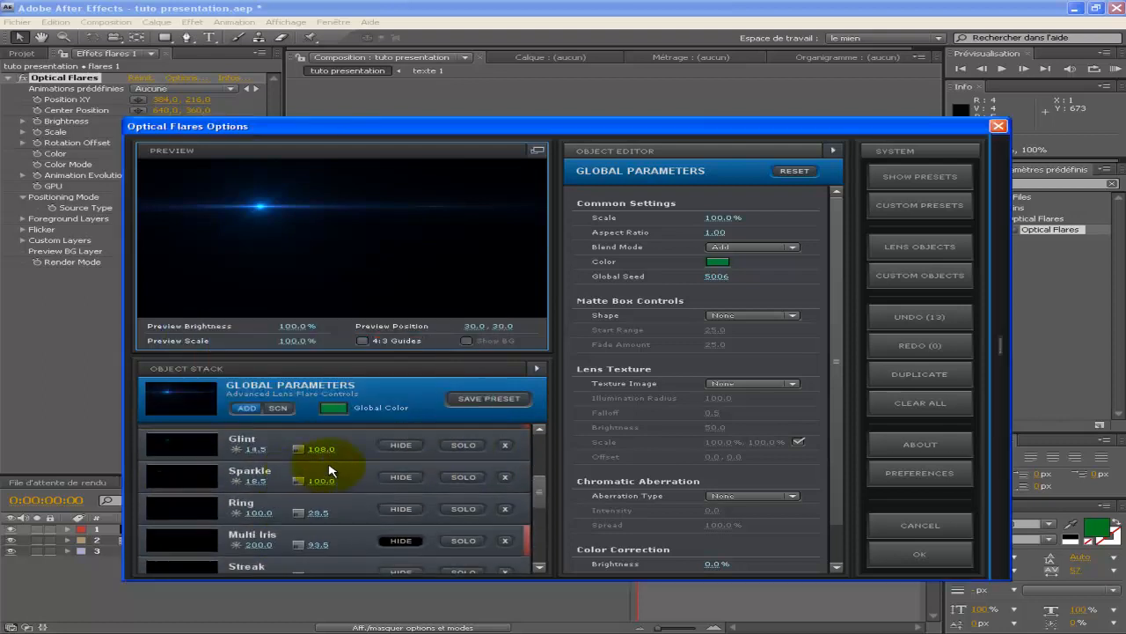
scroll(331, 471, up, 5)
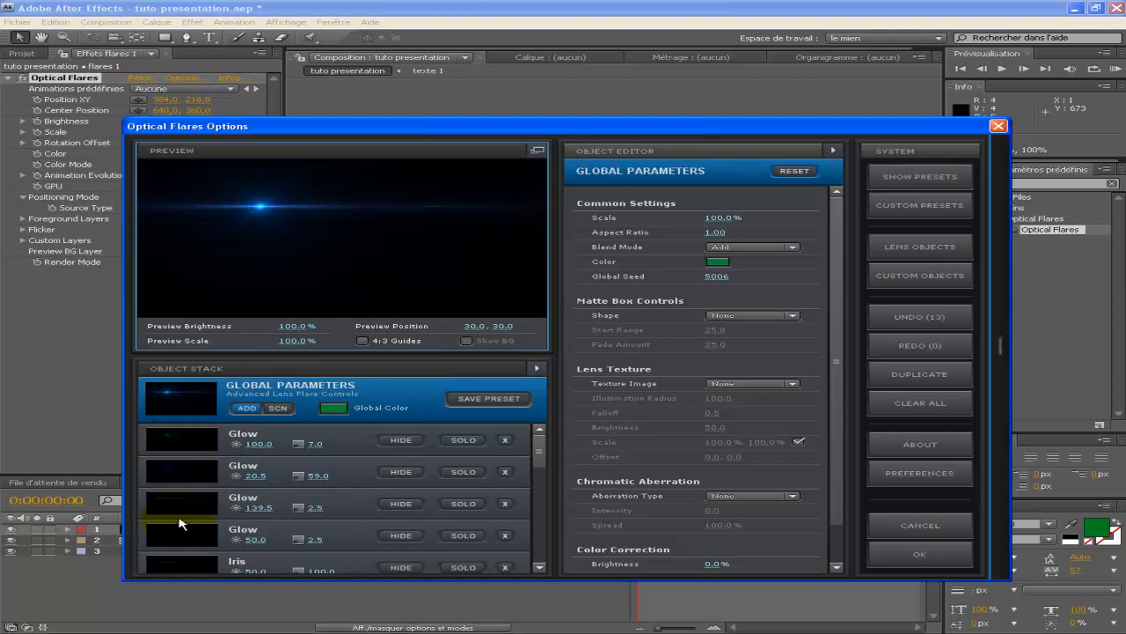
click(343, 472)
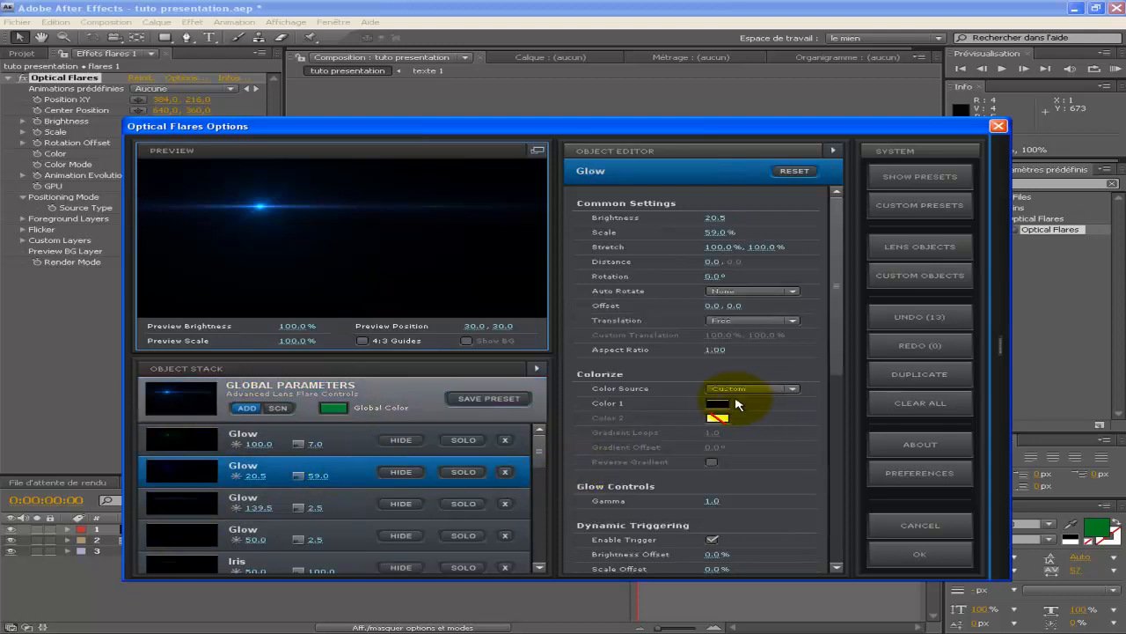
click(714, 406)
drag(796, 388, 804, 437)
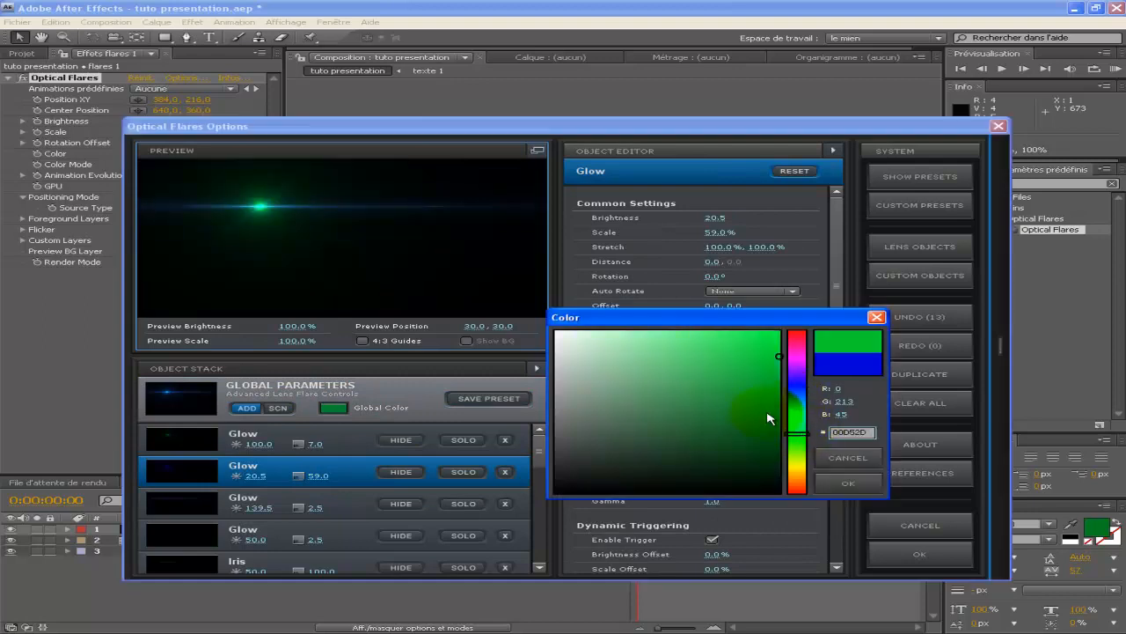
click(848, 482)
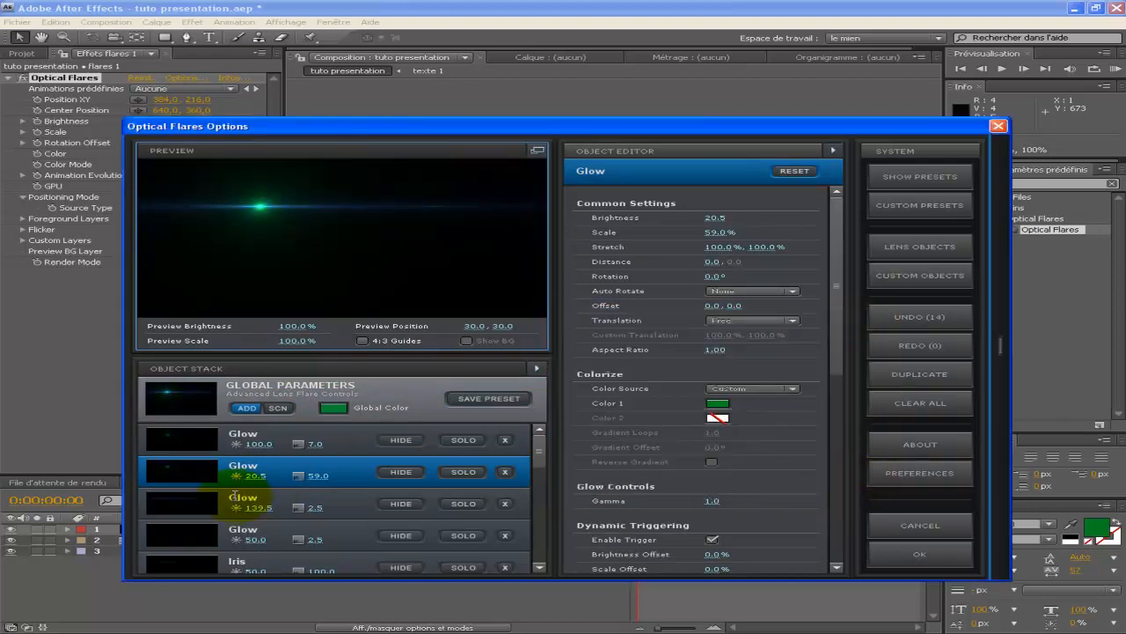
- Set Color 1 of the third Glow object to green 42B953 and apply the Optical Flares options
click(352, 504)
click(718, 403)
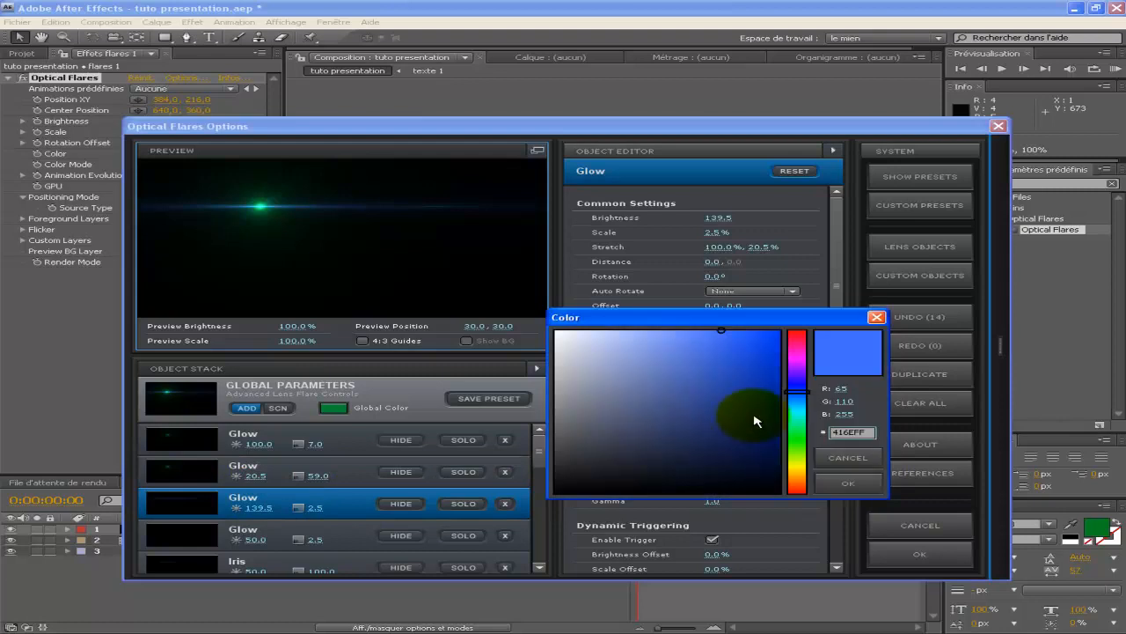
drag(796, 391, 801, 435)
drag(744, 400, 702, 379)
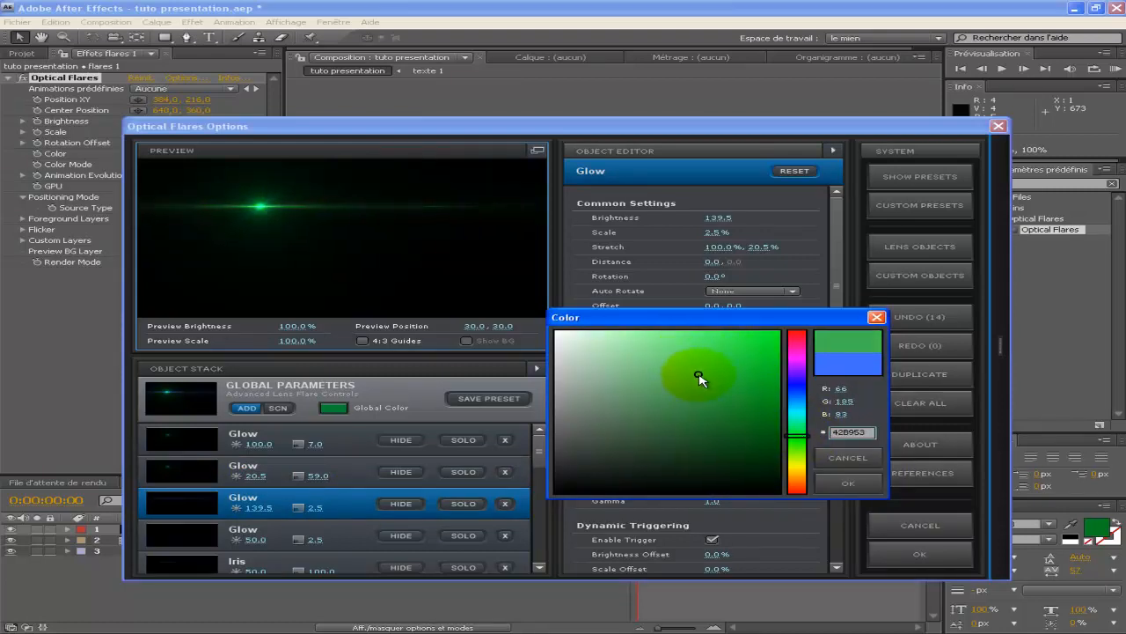
click(848, 482)
click(922, 555)
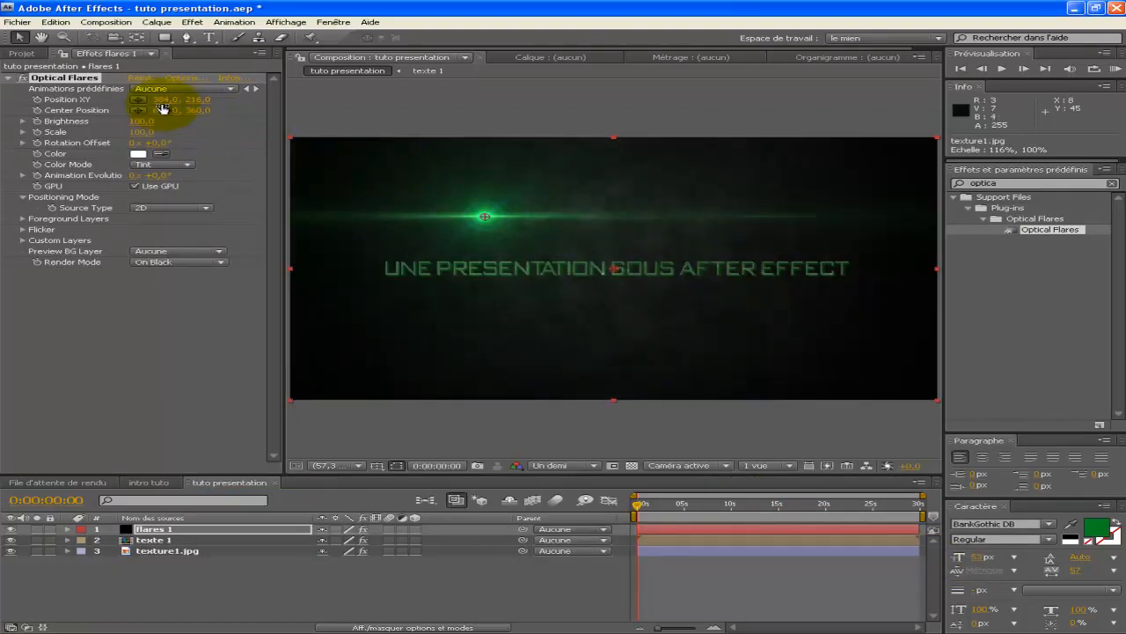
- Set the flare's Position XY to -75,0, 359,0, level with the title and outside the frame's left edge
drag(165, 103, 322, 101)
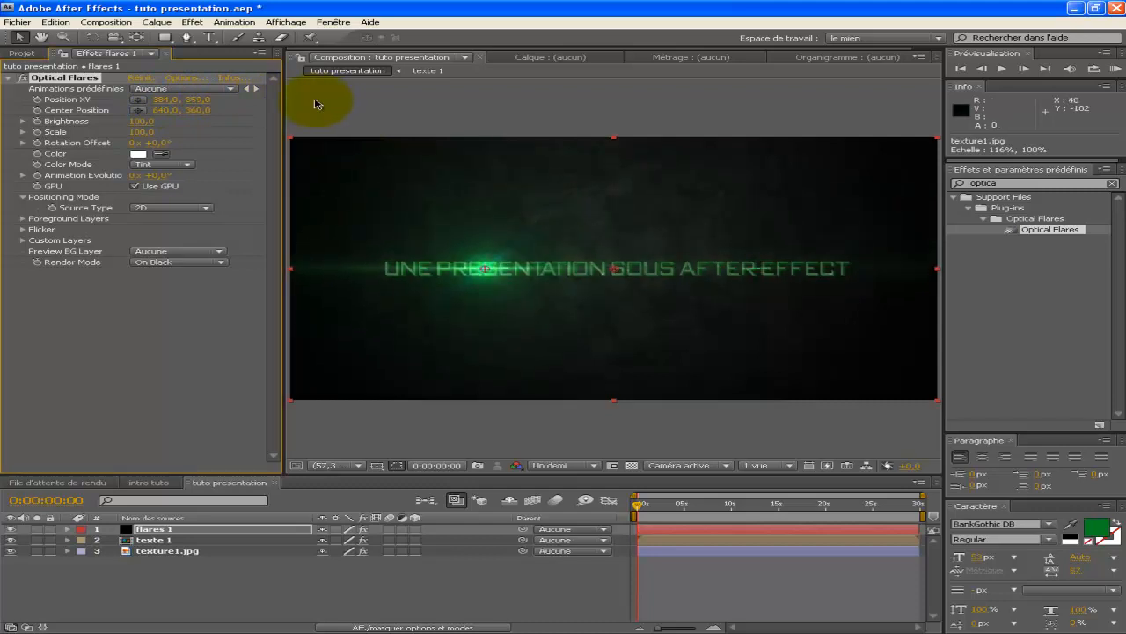
drag(168, 101, 3, 81)
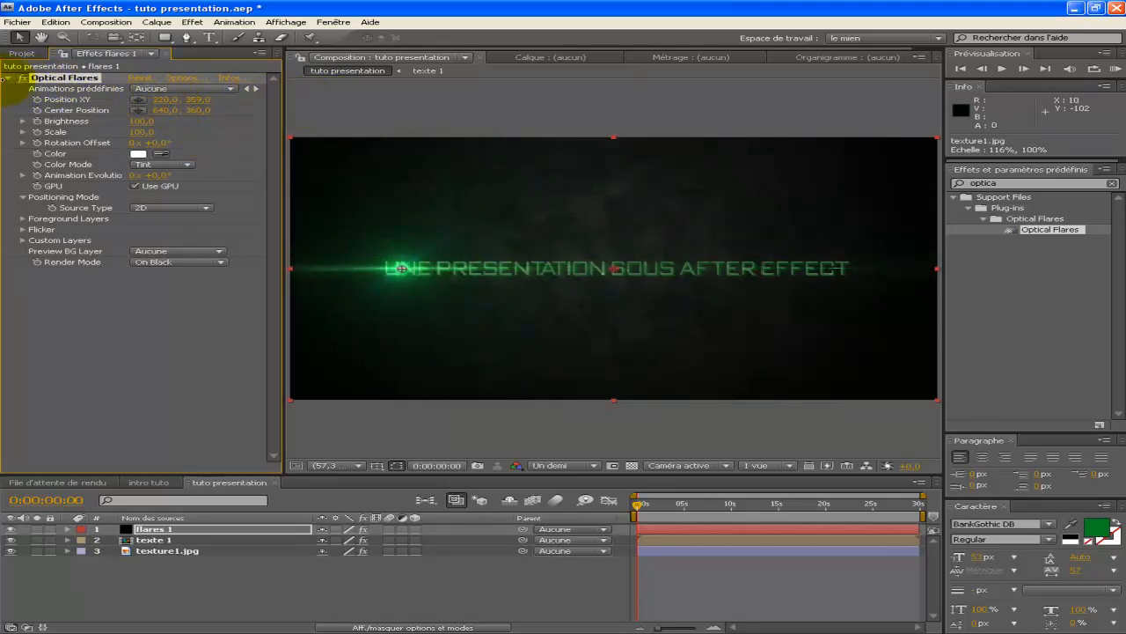
drag(169, 101, 2, 80)
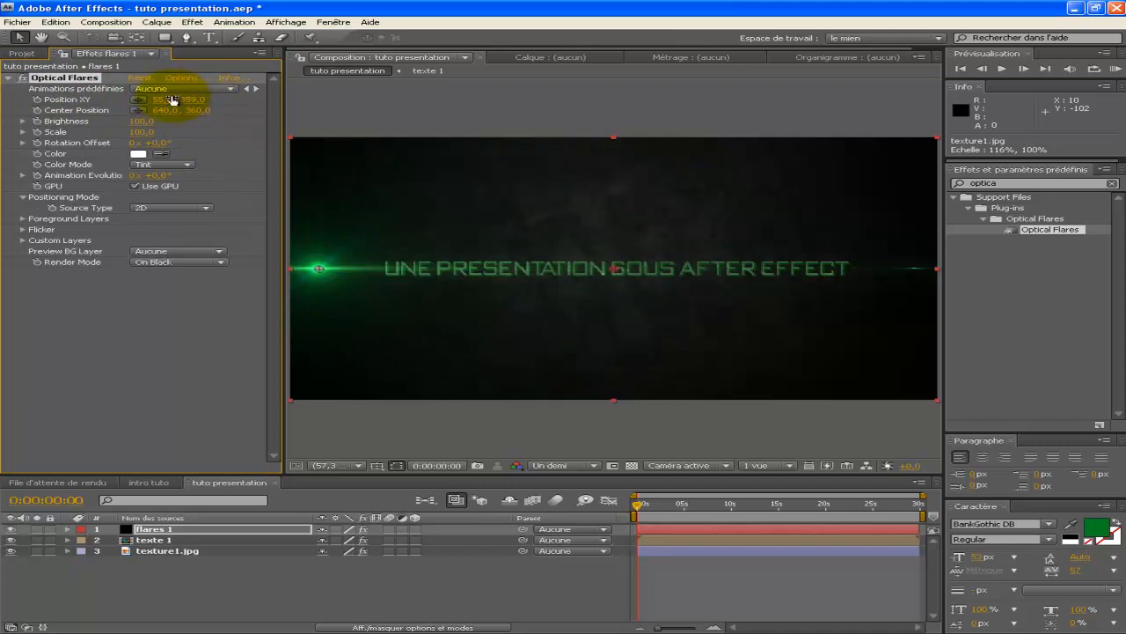
drag(176, 101, 26, 88)
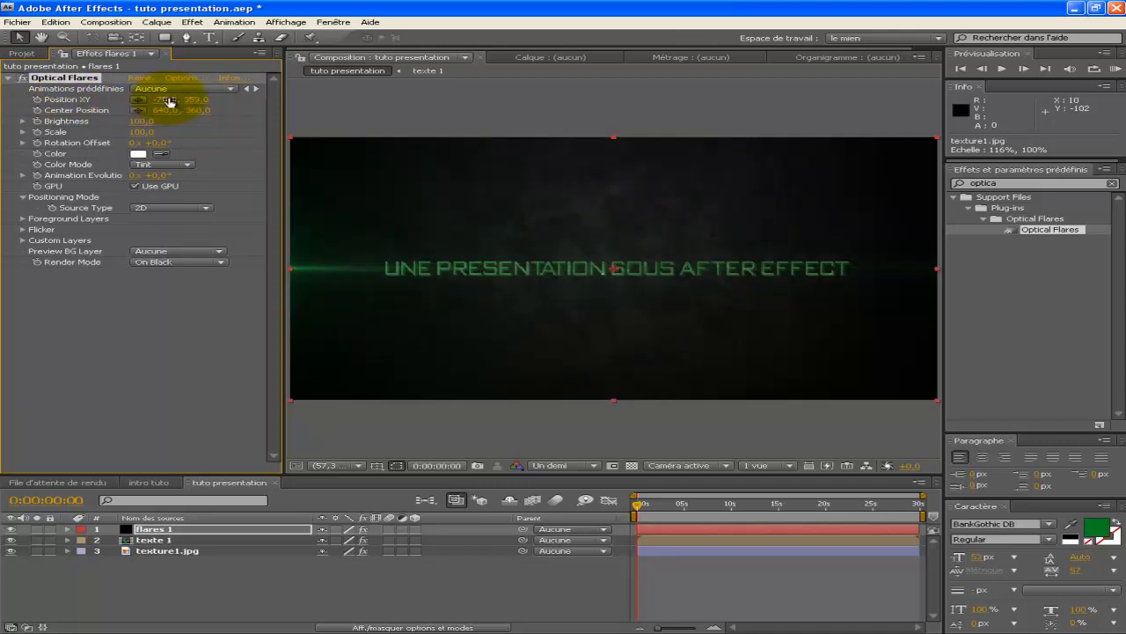
scroll(361, 222, down, 1)
scroll(360, 221, up, 2)
scroll(360, 220, down, 2)
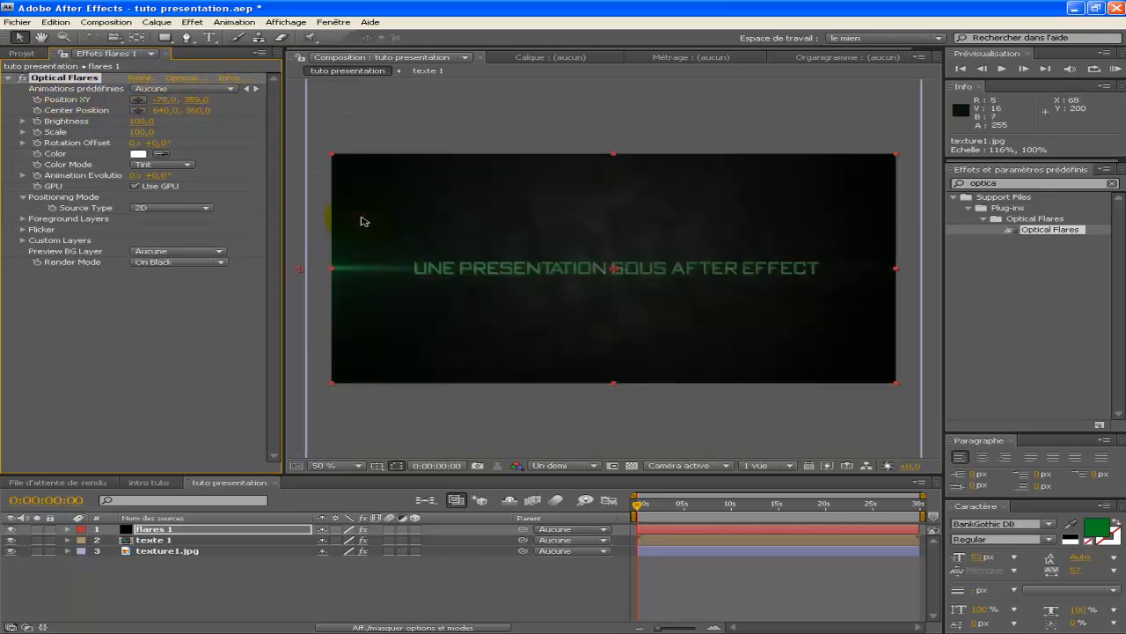
click(359, 466)
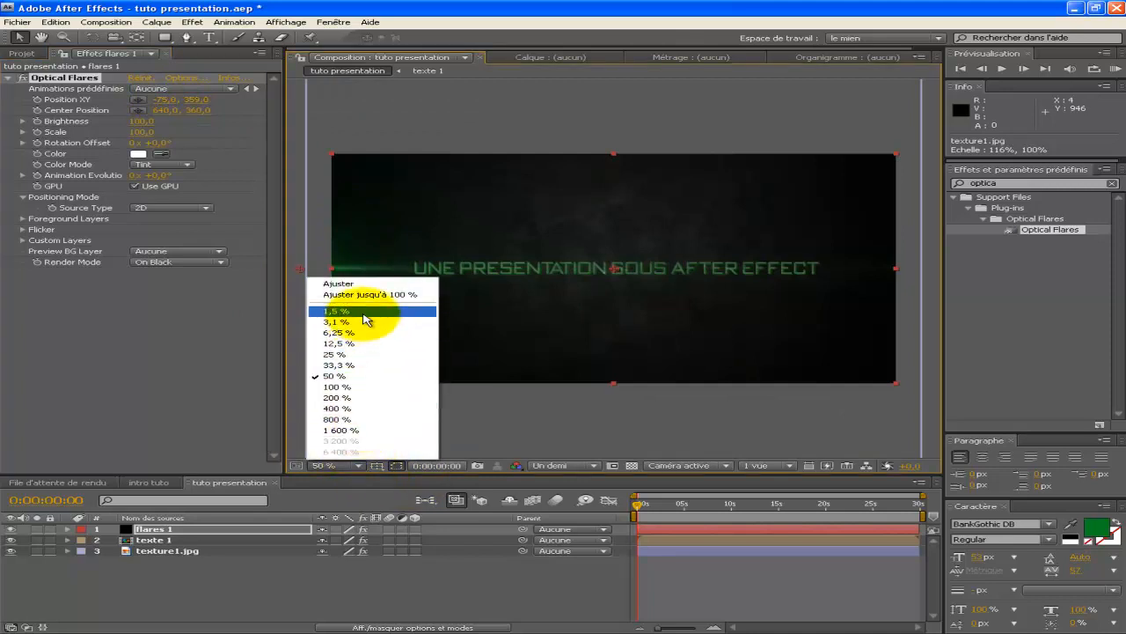
click(378, 293)
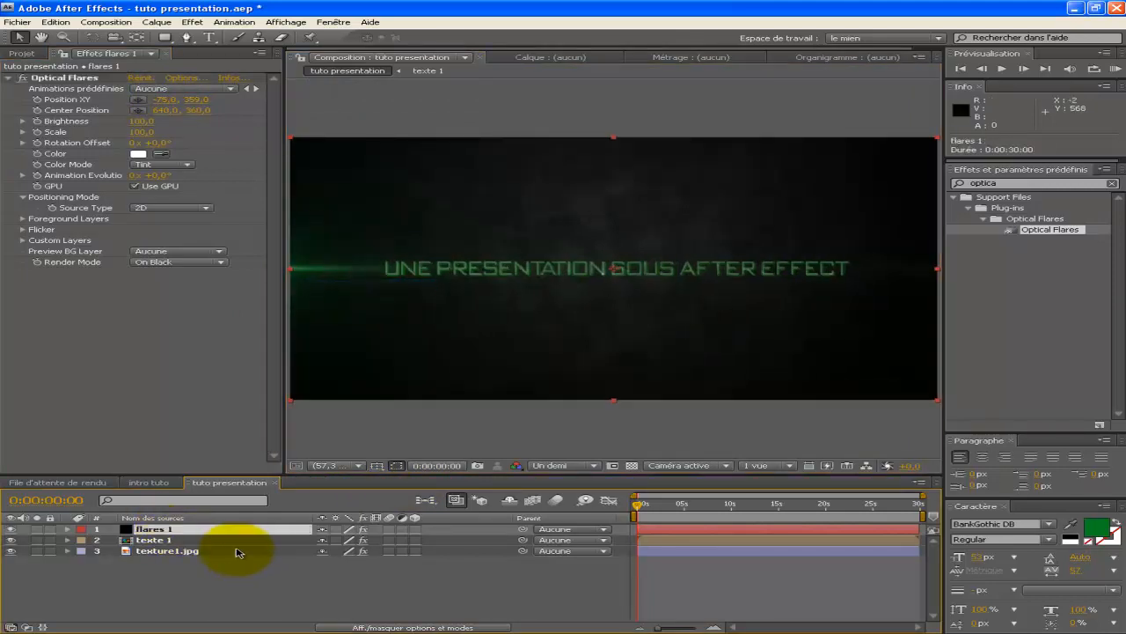
- Reveal the Optical Flares properties of the flares 1 layer and set a first Position XY keyframe at 0:00:00:00
key(e)
click(100, 541)
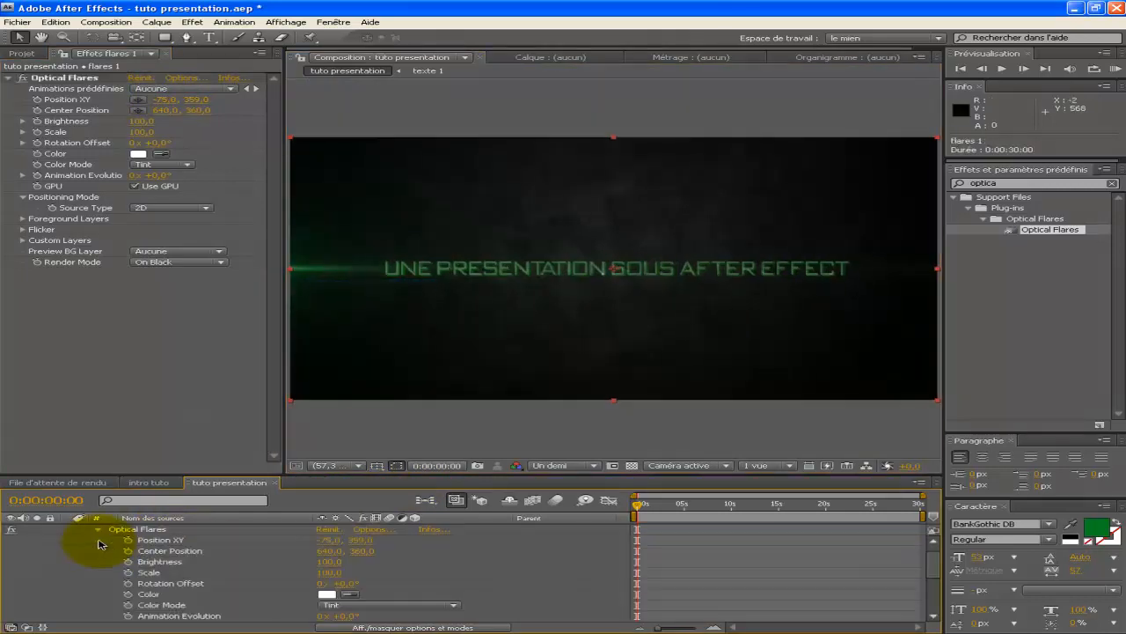
scroll(203, 544, down, 3)
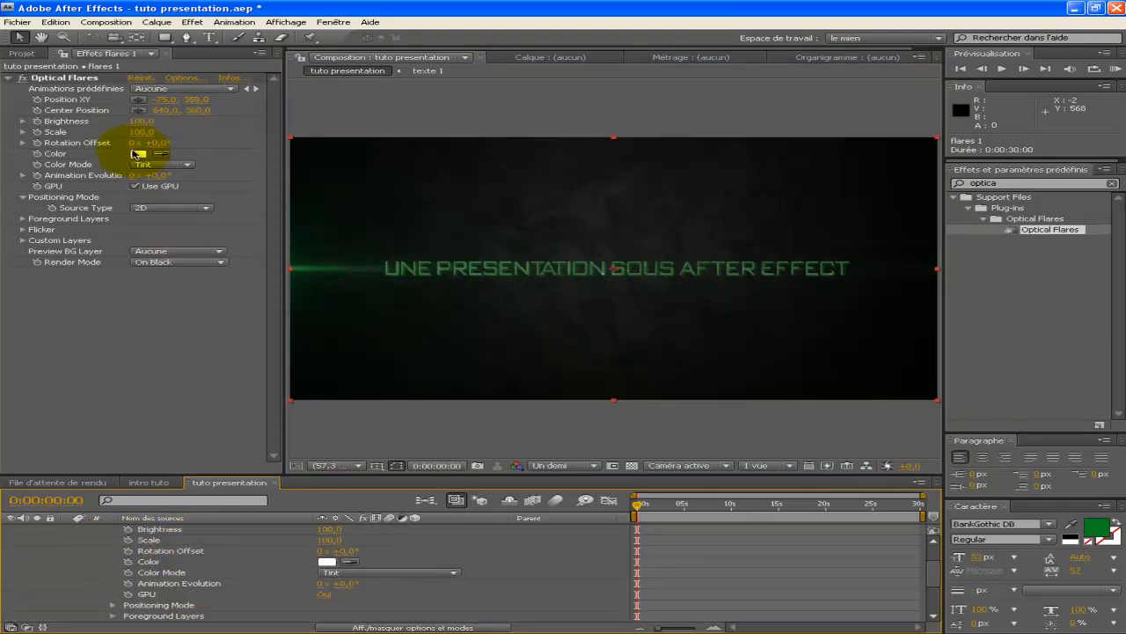
scroll(513, 574, up, 3)
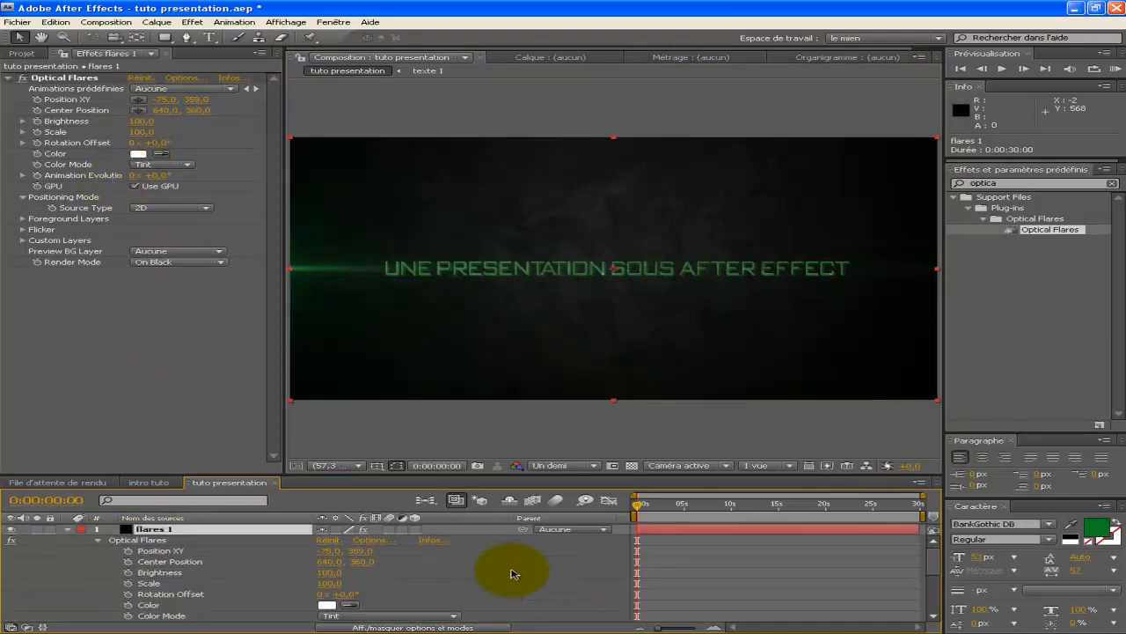
click(129, 553)
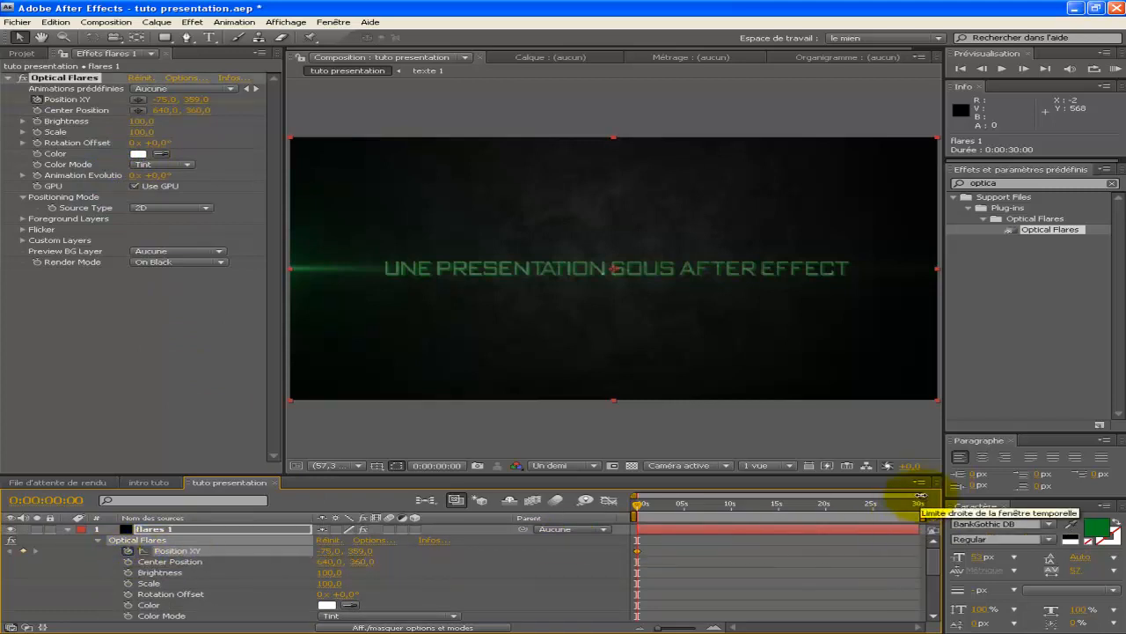
- Shorten the visible timeline range to about 10 seconds and keyframe the flare at the start of the title, X about 193, at 0:00:01:29
drag(921, 495, 729, 493)
click(696, 504)
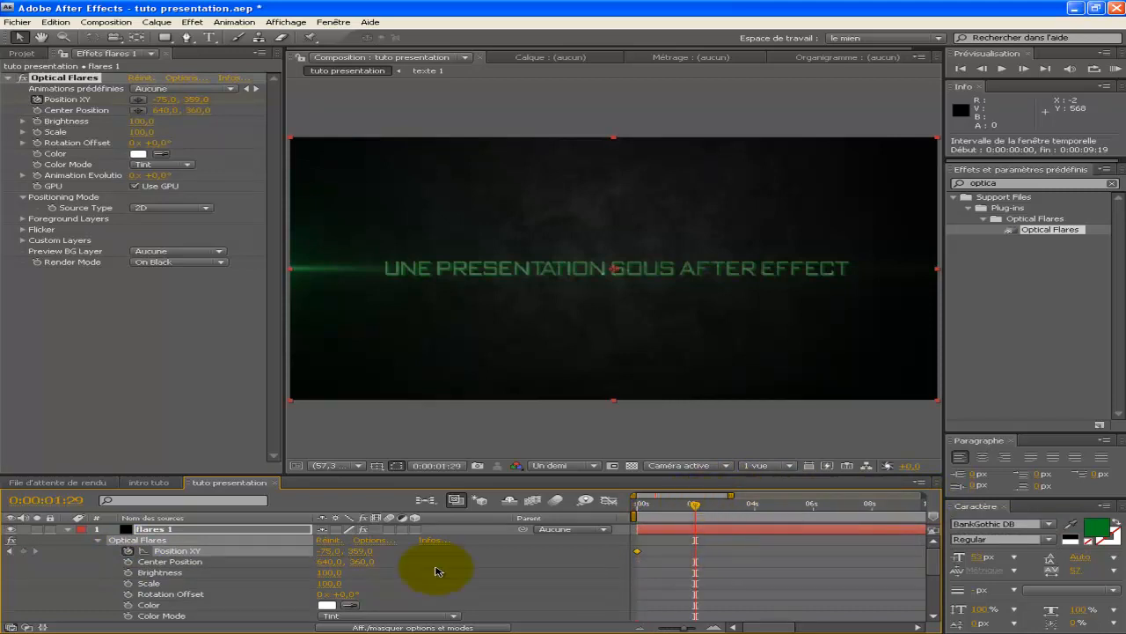
drag(326, 546, 455, 538)
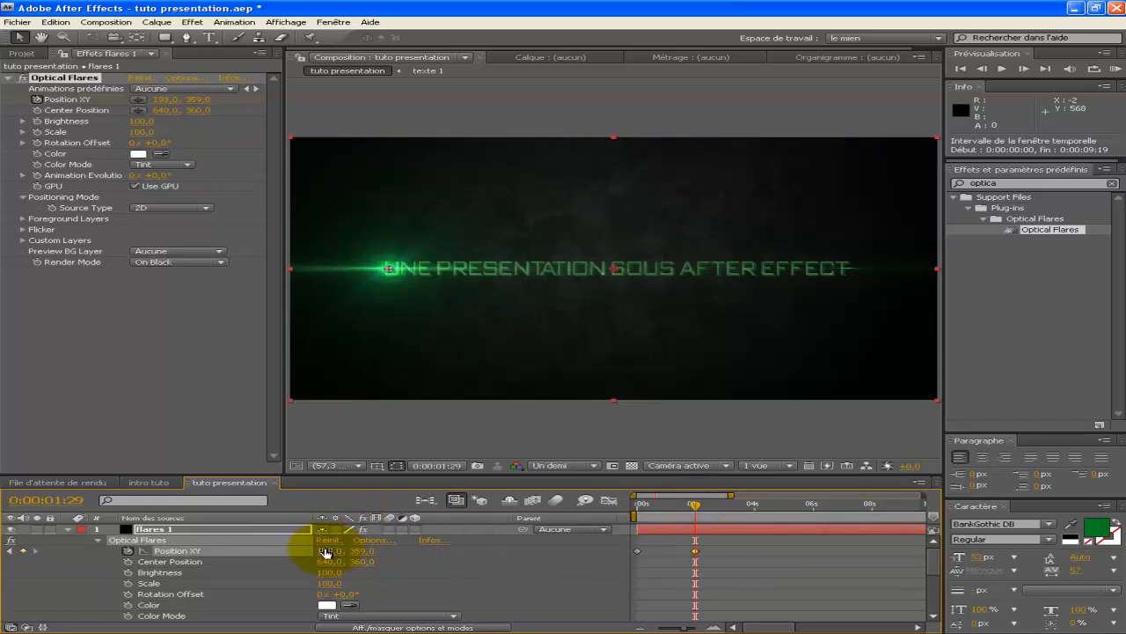
- At 0:00:05:29, keyframe the flare's Position XY at 1107,0, 359,0, at the end of the title
click(811, 504)
drag(329, 550, 621, 549)
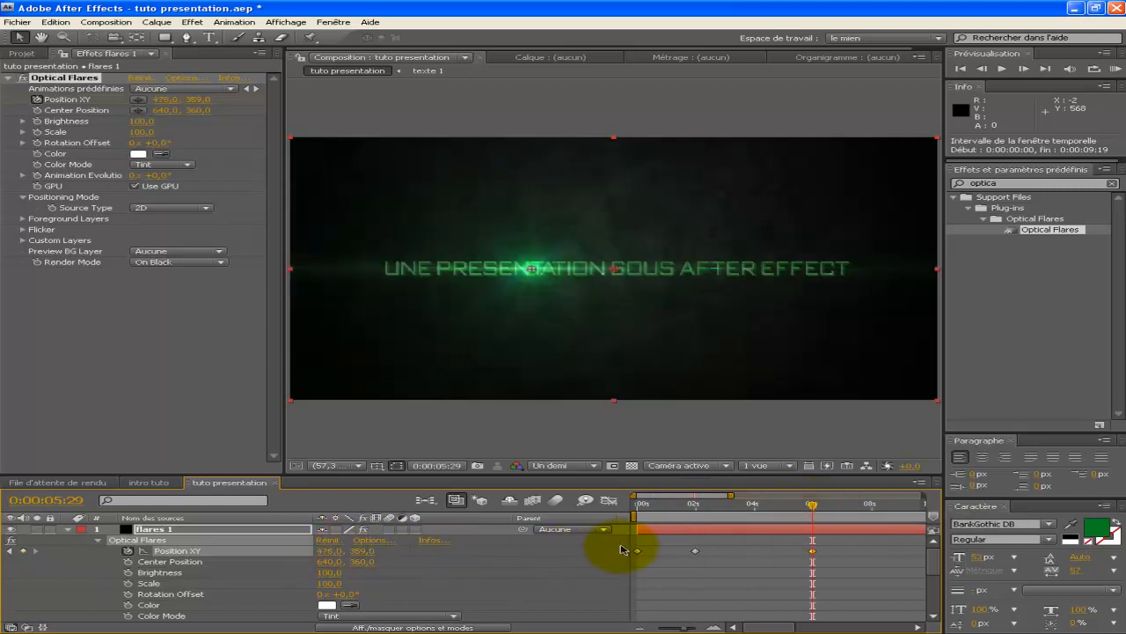
drag(327, 550, 813, 532)
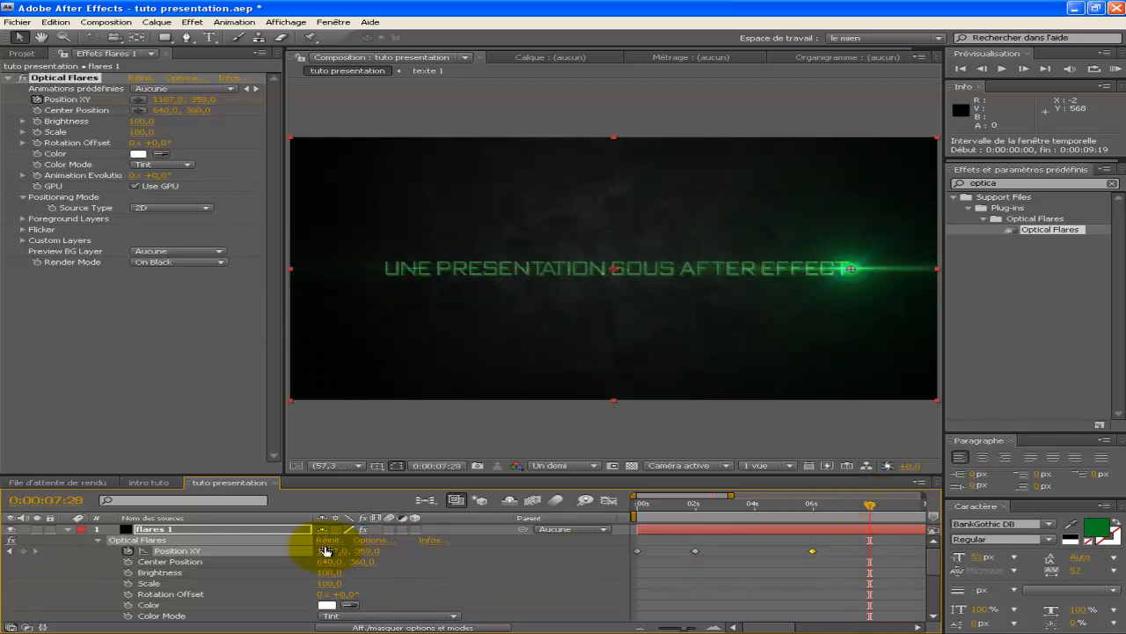
- At 0:00:07:28, keyframe Position XY at 1407,0, 359,0 beyond the frame's right edge, preview the sweep and collapse flares 1
drag(326, 550, 603, 551)
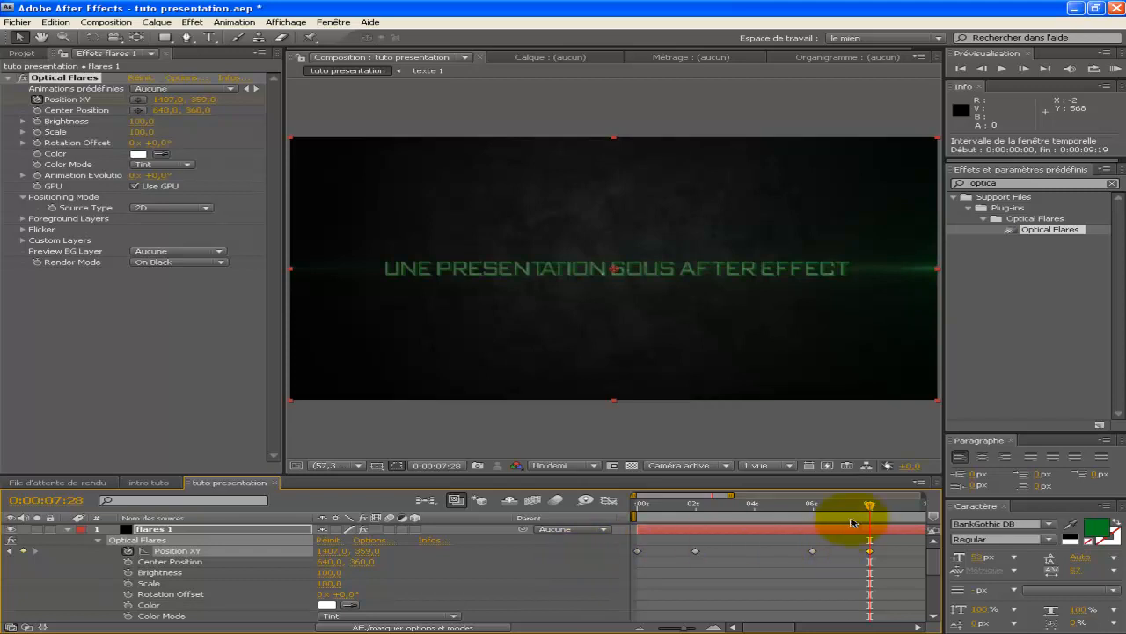
drag(868, 504, 717, 506)
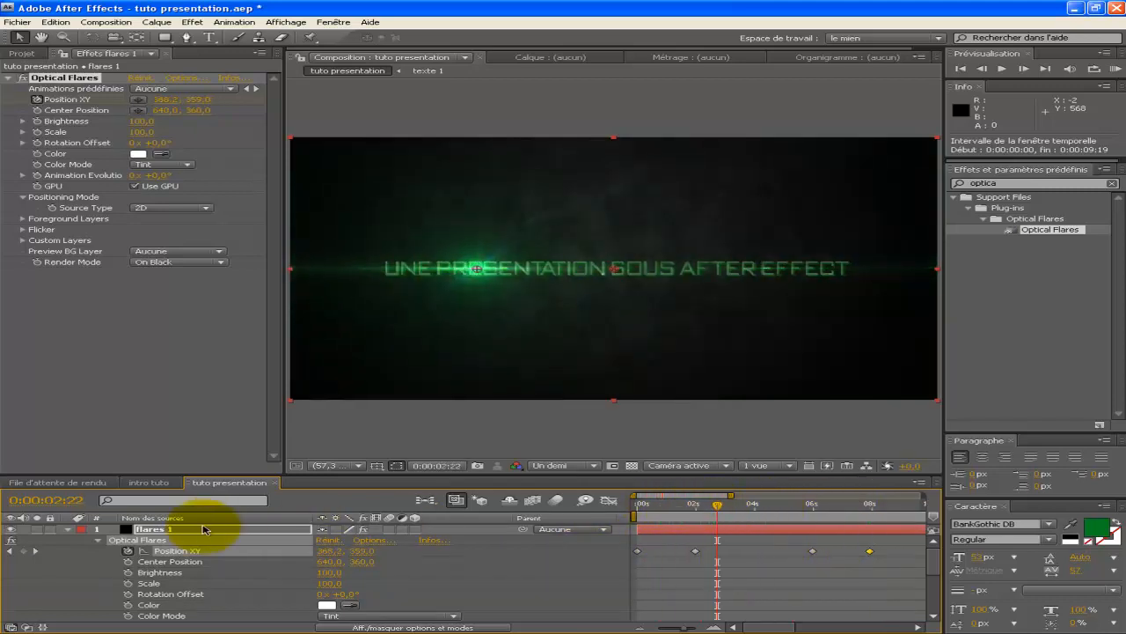
click(66, 529)
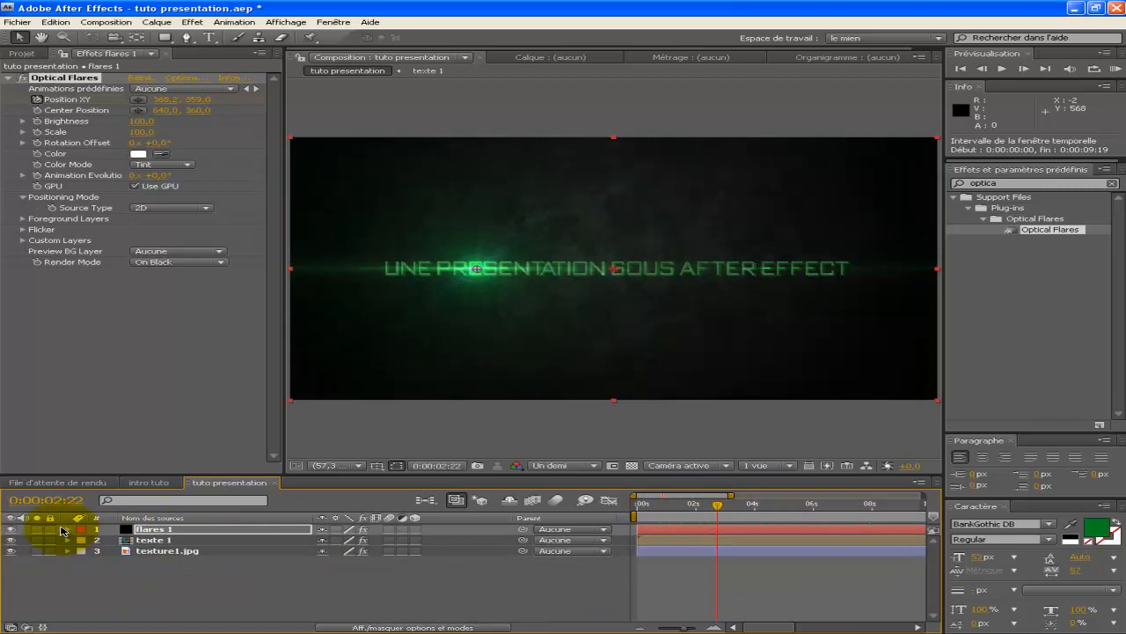
- Duplicate the texture1.jpg layer, rename the copy masque 1 and place it above the texte 1 layer
click(171, 543)
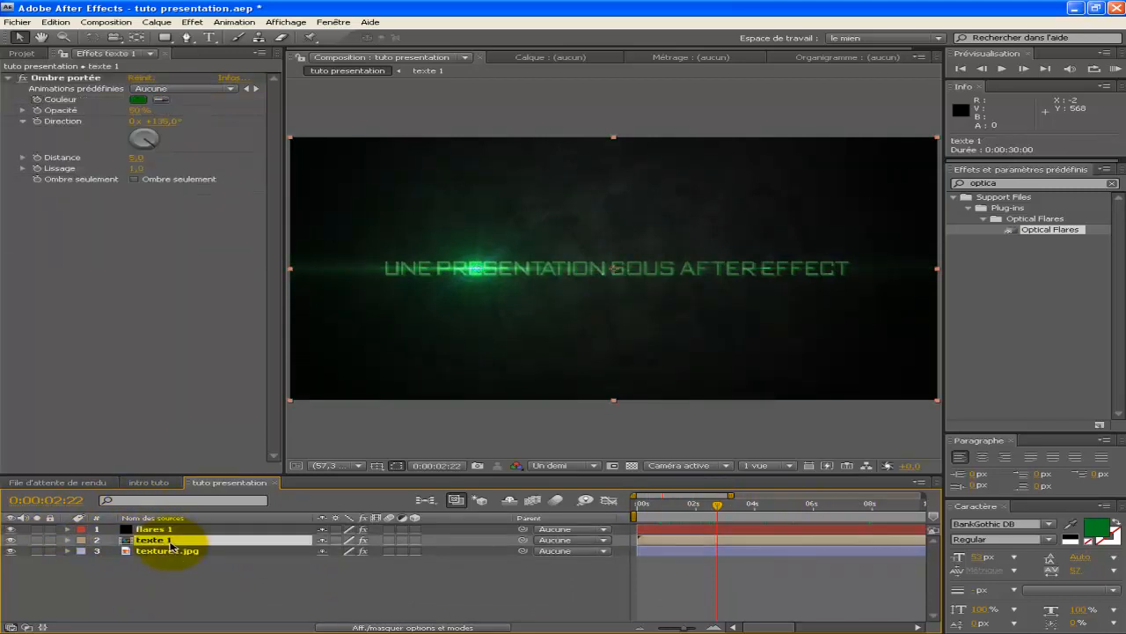
click(172, 552)
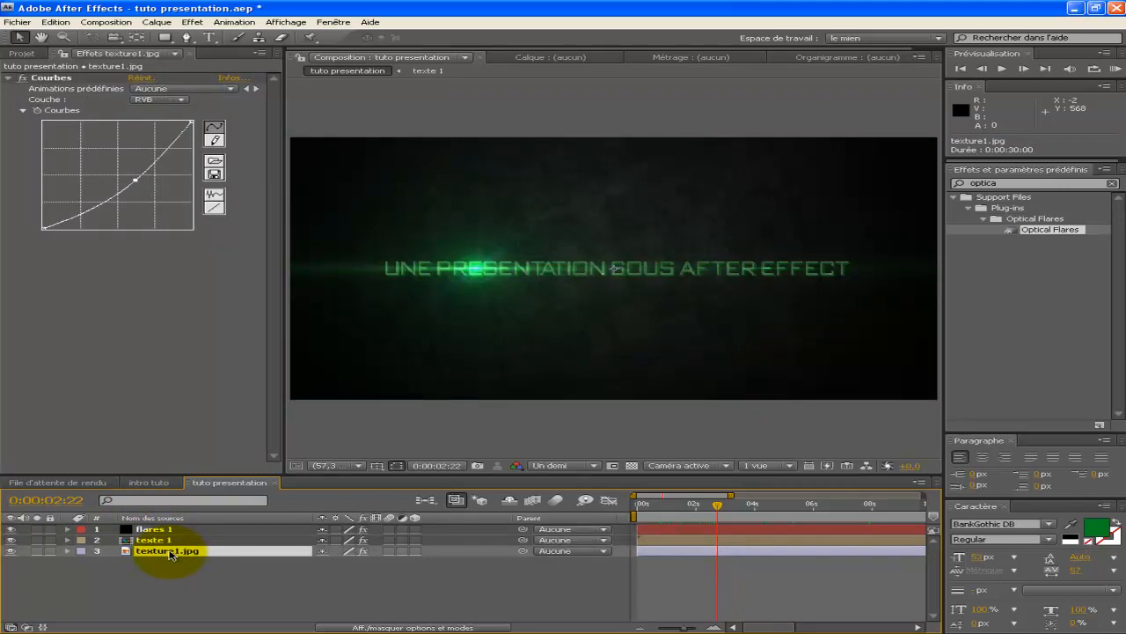
key(ctrl+d)
key(Return)
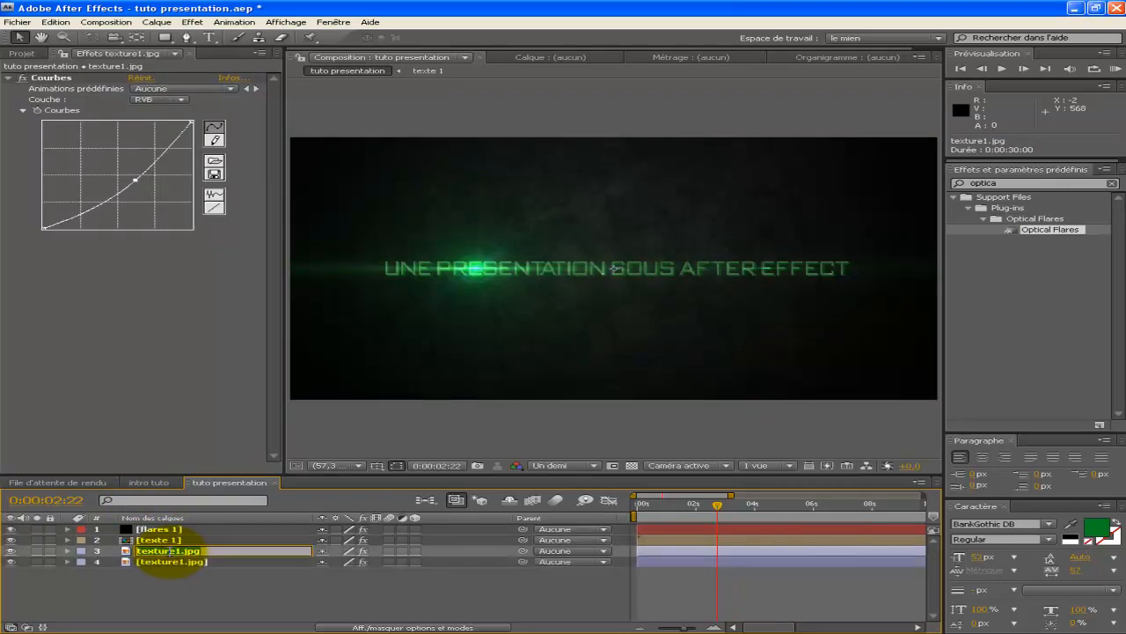
key(Return)
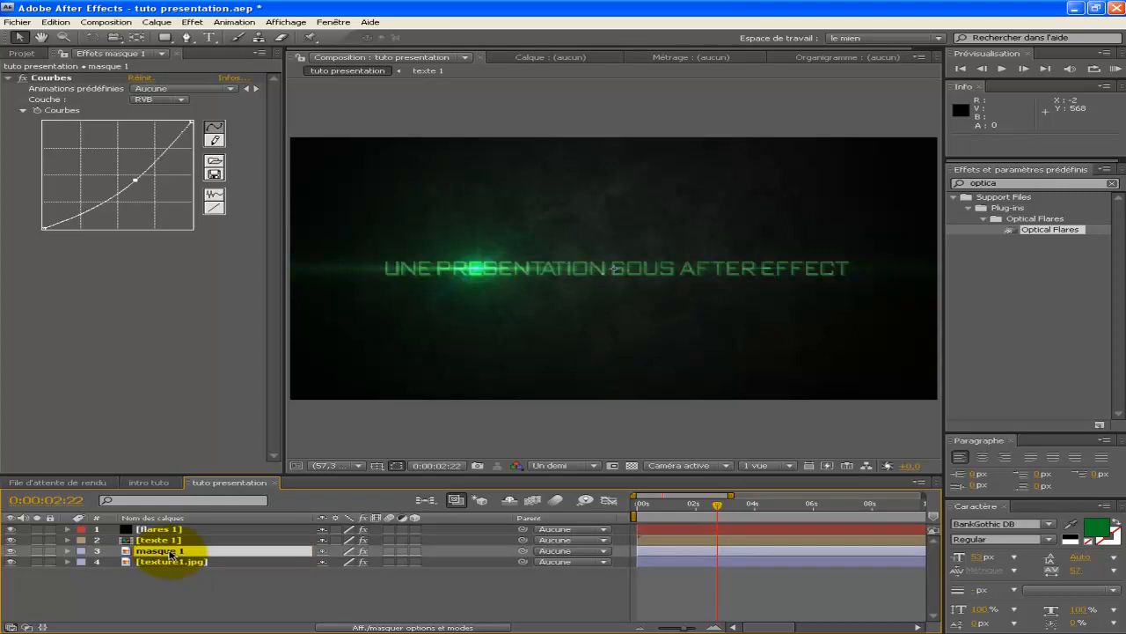
drag(172, 552, 176, 535)
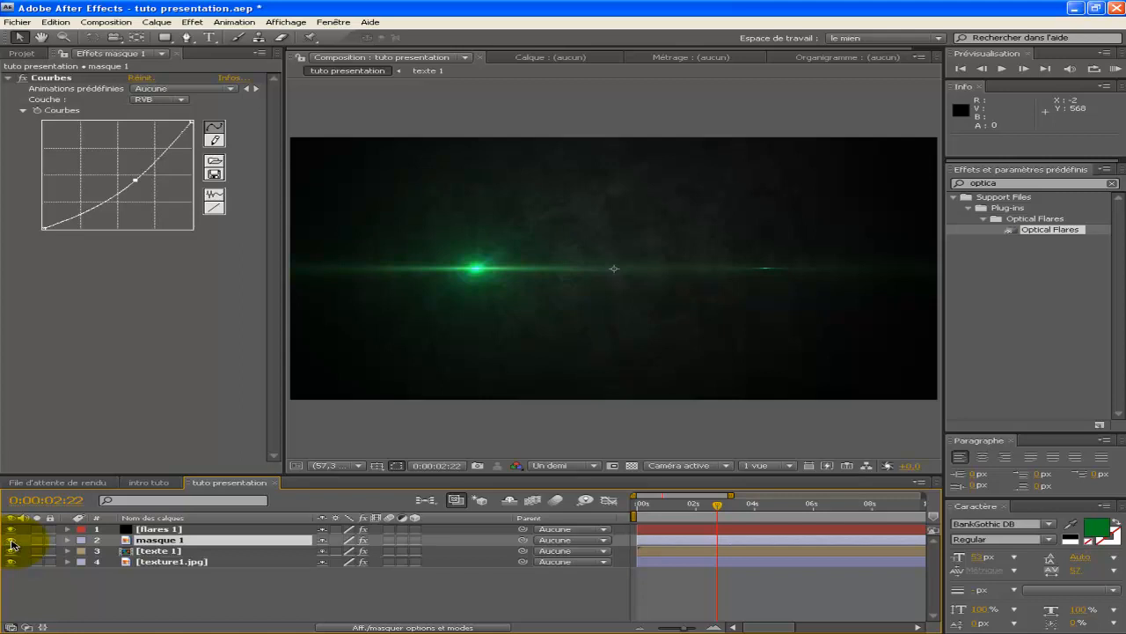
- Hide the masque 1 layer and draw a closed four-point mask around the whole title with the Pen tool
click(10, 541)
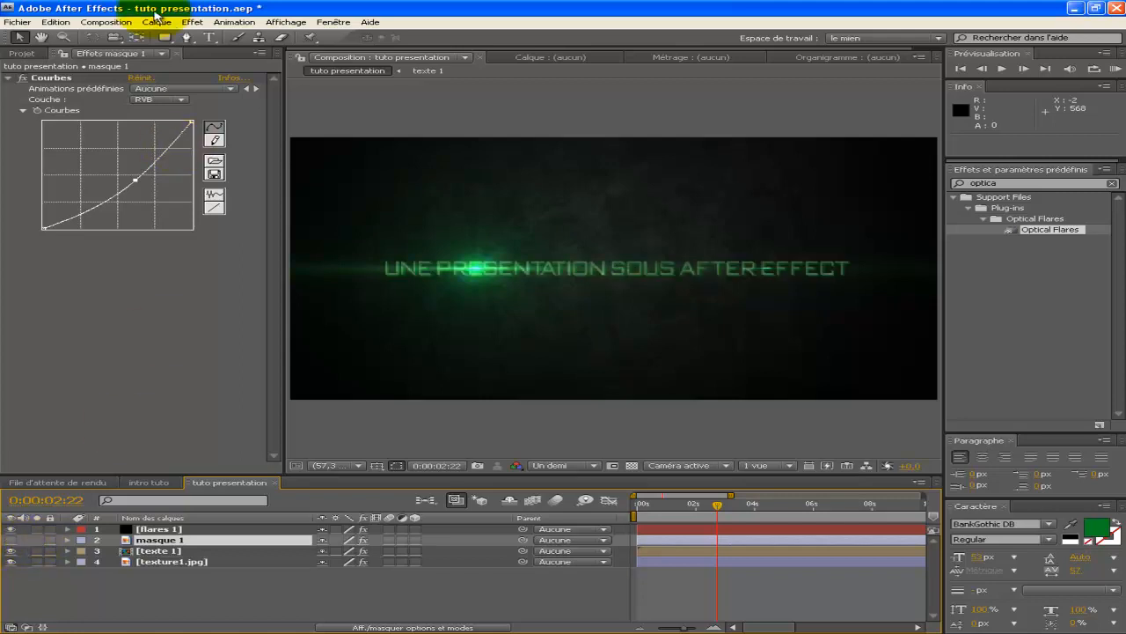
click(187, 37)
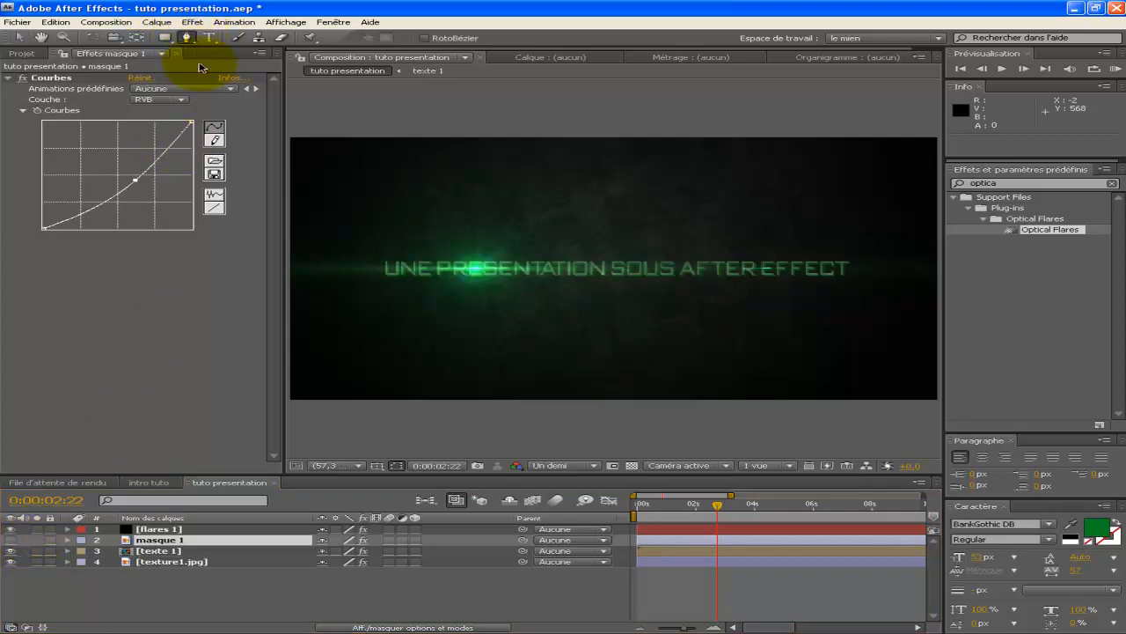
click(381, 248)
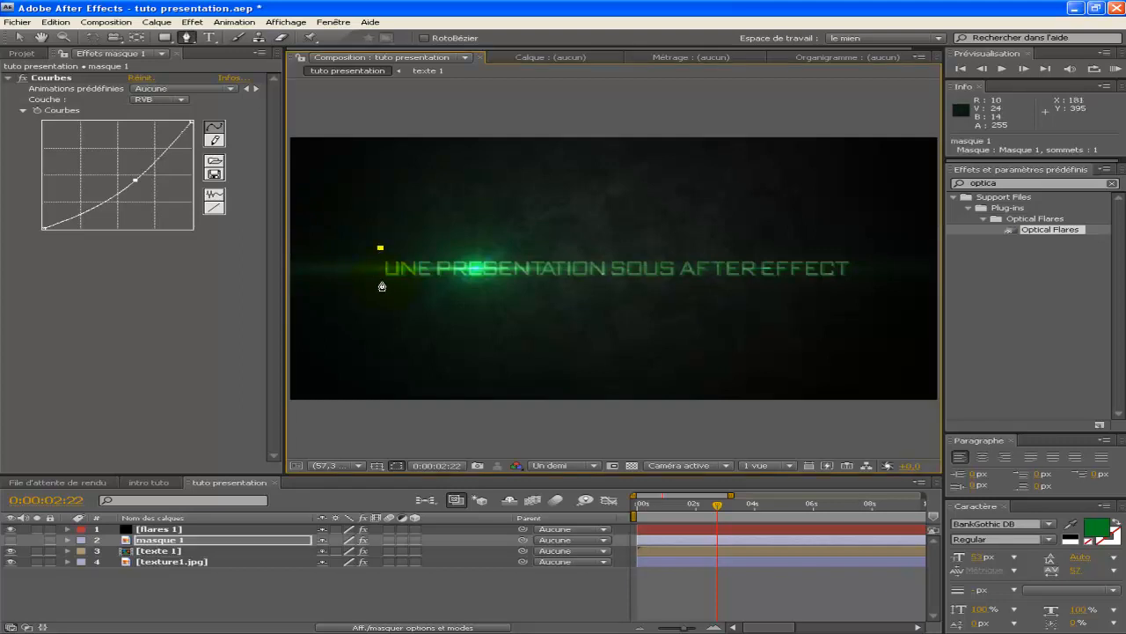
click(381, 281)
click(880, 284)
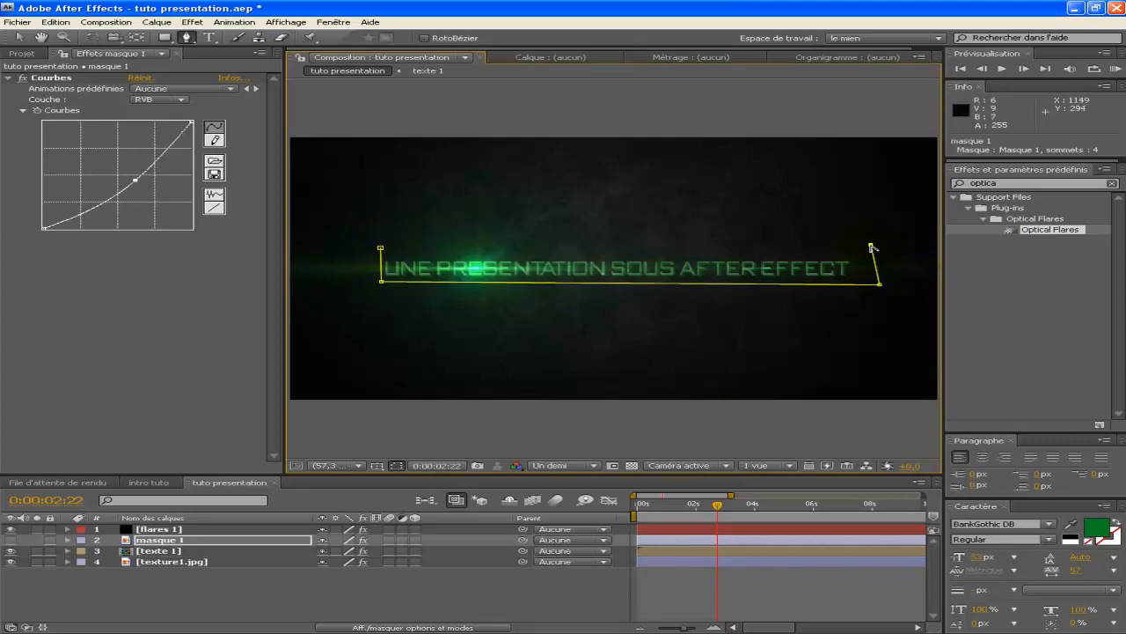
click(381, 249)
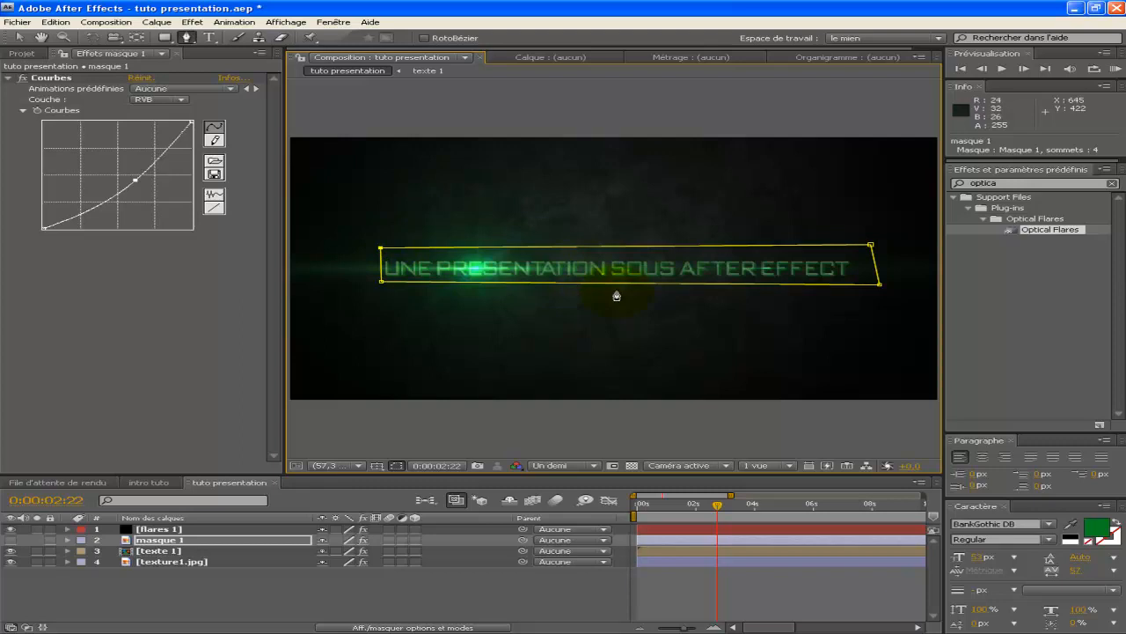
- Reveal Masque 1 on the masque 1 layer and set a mask path keyframe at 0:00:01:28
click(171, 543)
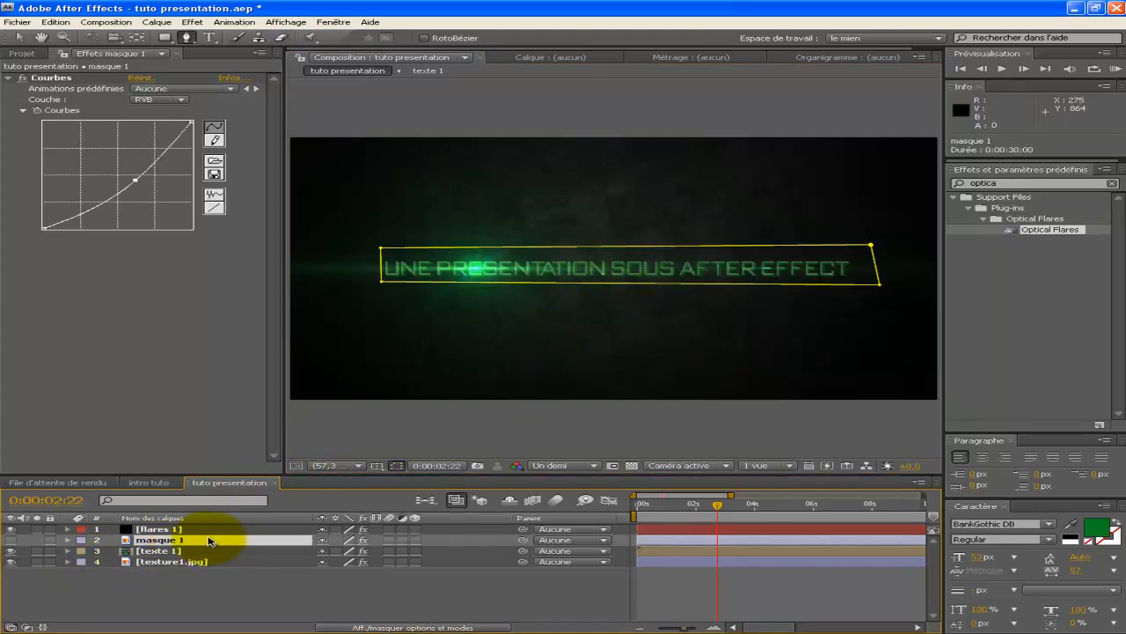
key(m)
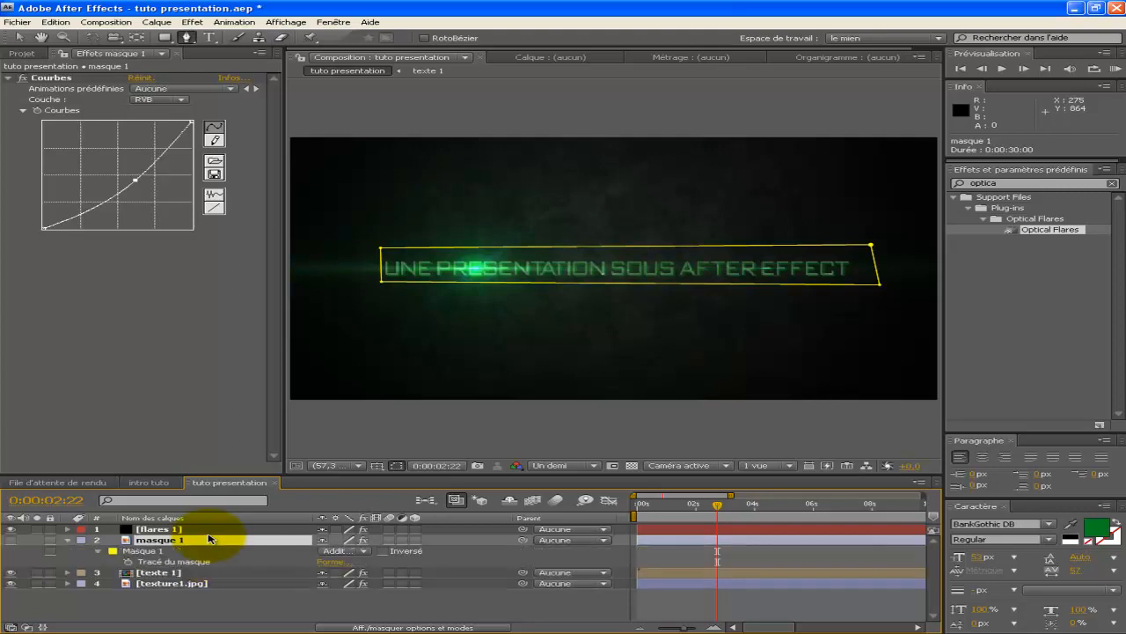
click(164, 551)
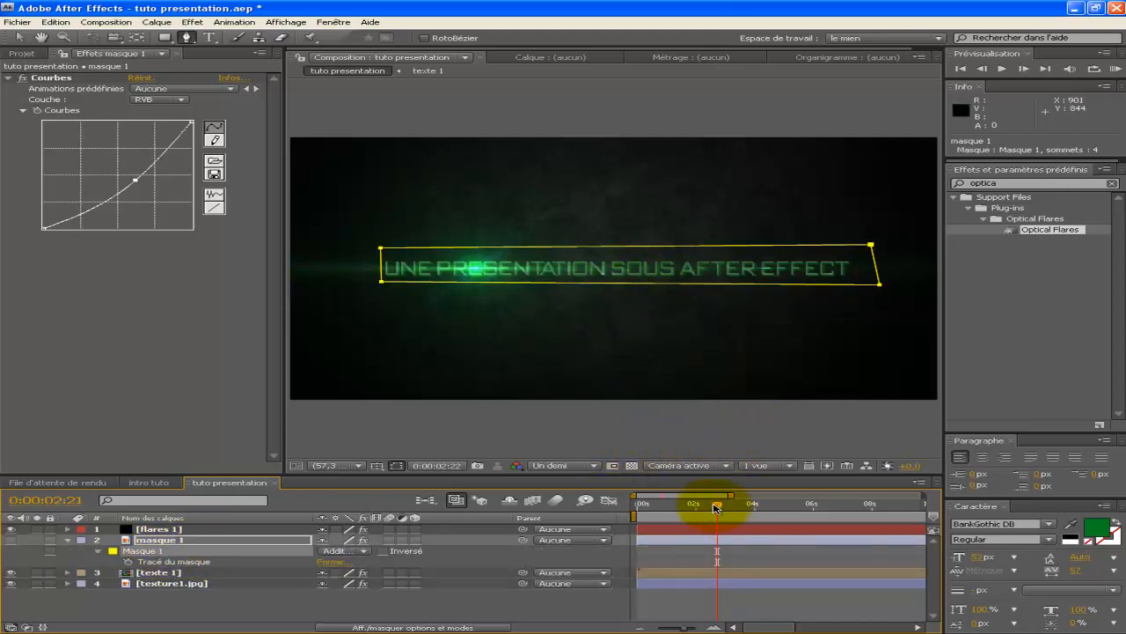
drag(715, 507, 694, 505)
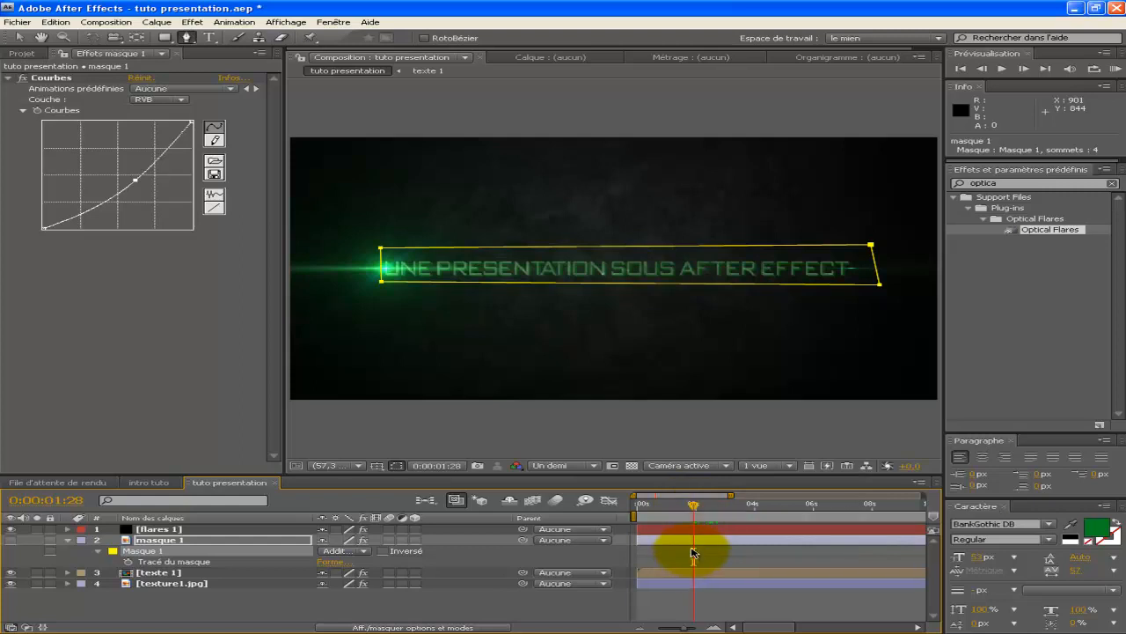
click(126, 566)
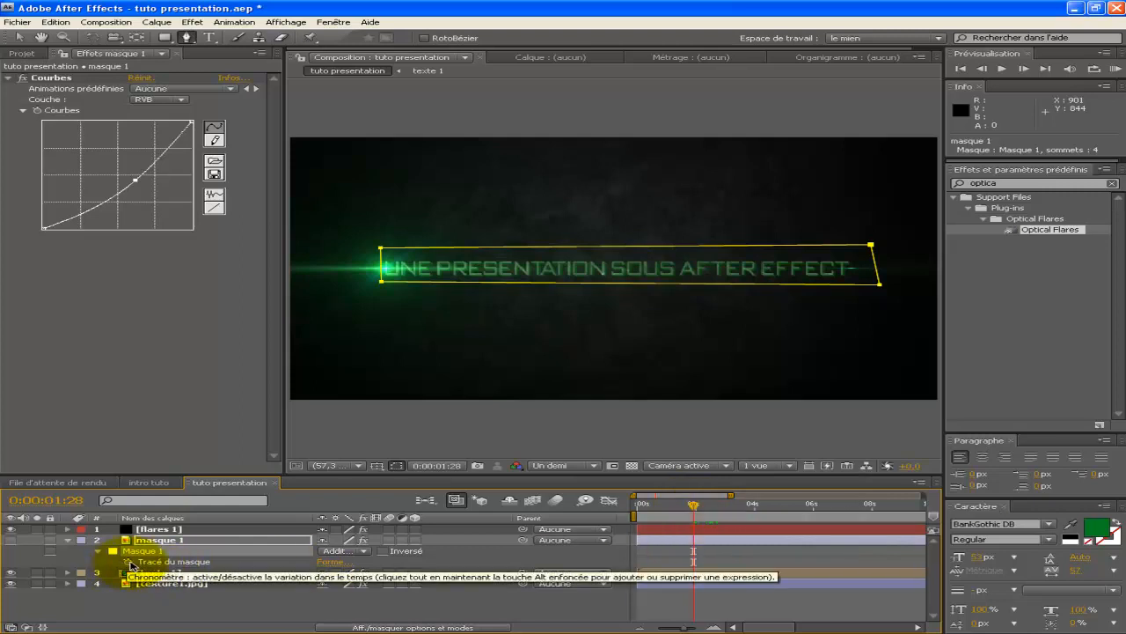
click(127, 562)
- At 0:00:05:29, move the mask right past the title's end, make masque 1 visible again and preview back to 0:00:00:00
drag(733, 509, 814, 508)
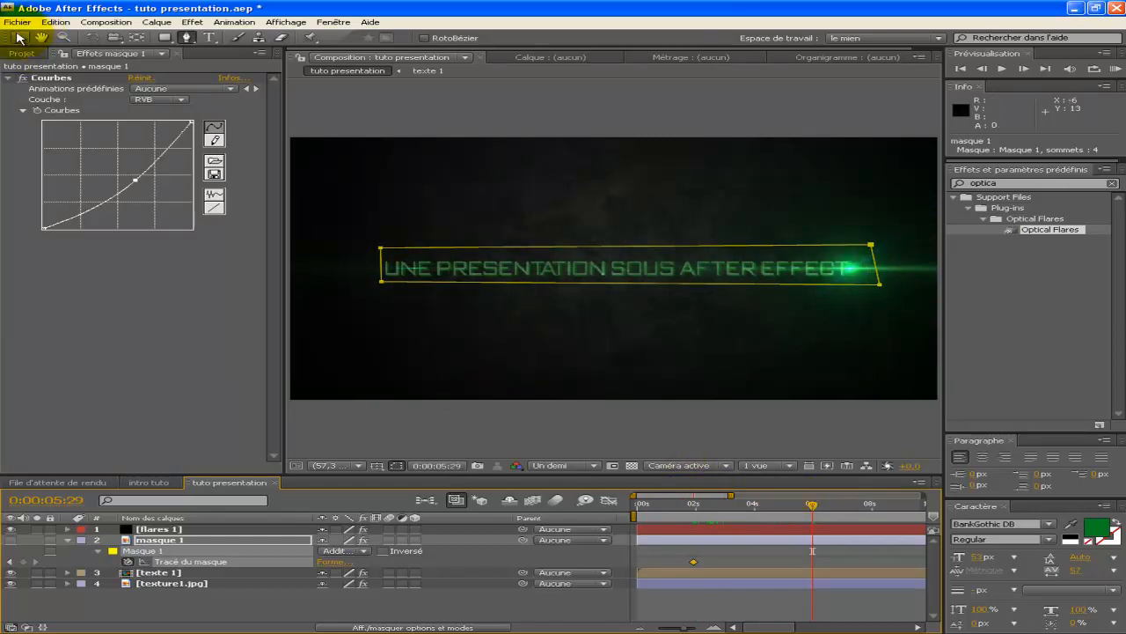
click(18, 37)
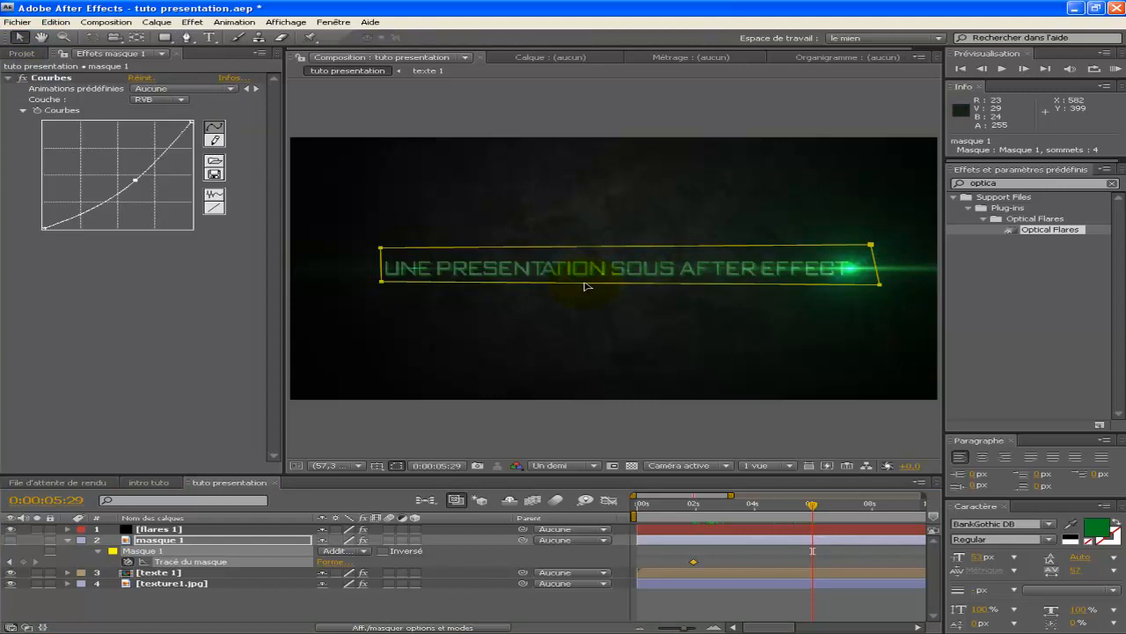
drag(587, 284, 1054, 288)
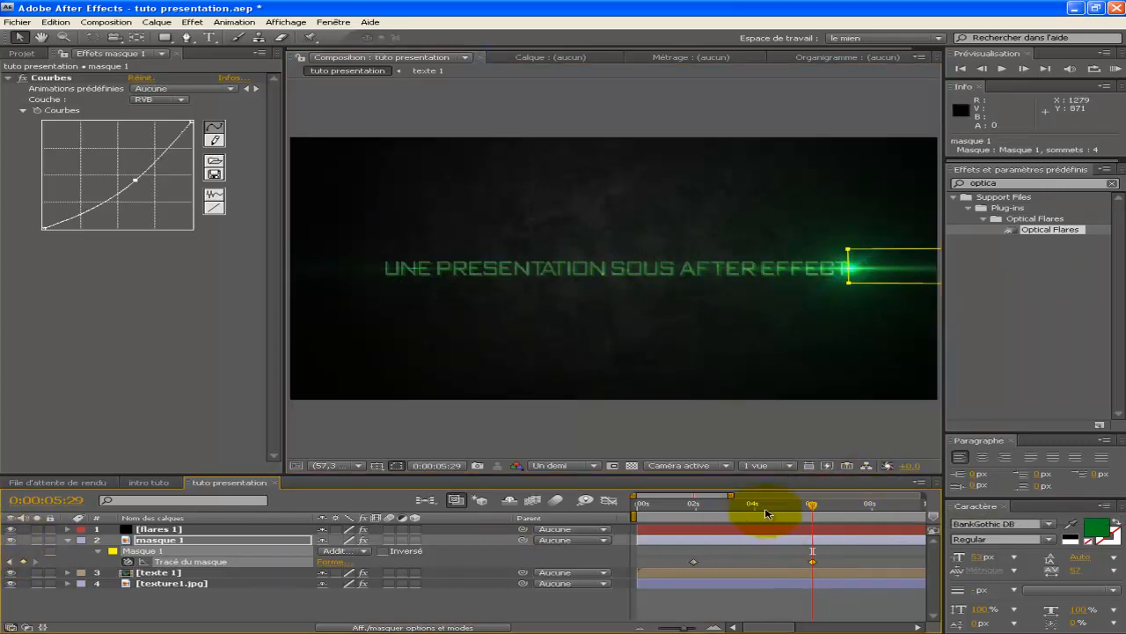
drag(815, 504, 591, 471)
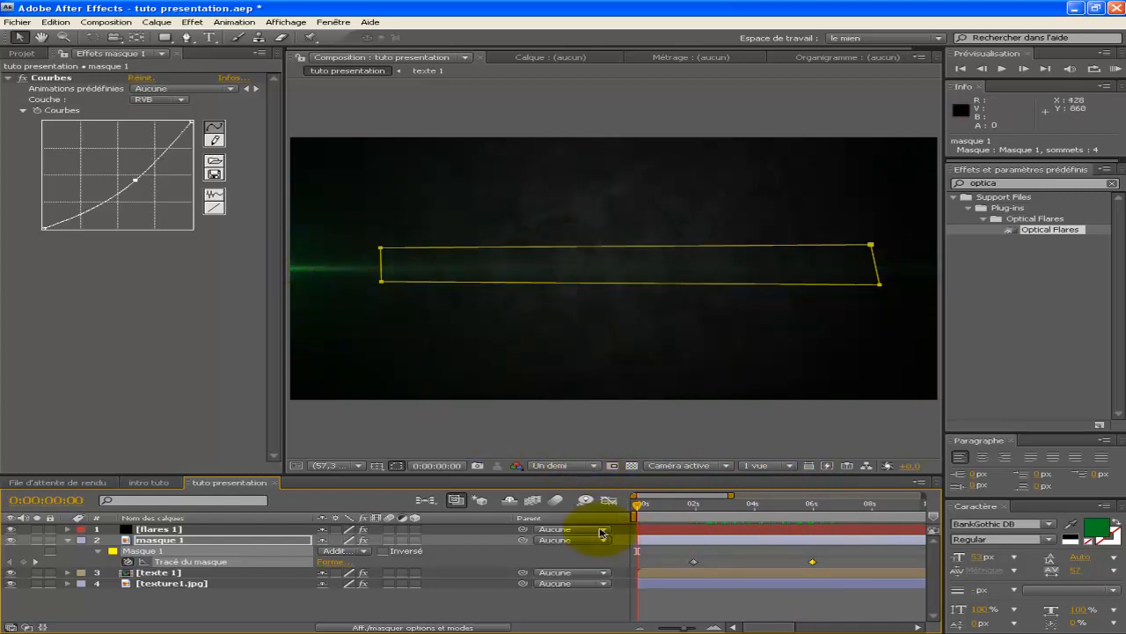
- Set an opacity keyframe of 0% on the flares 1 layer at 0:00:00:00
shift+click(172, 530)
click(173, 531)
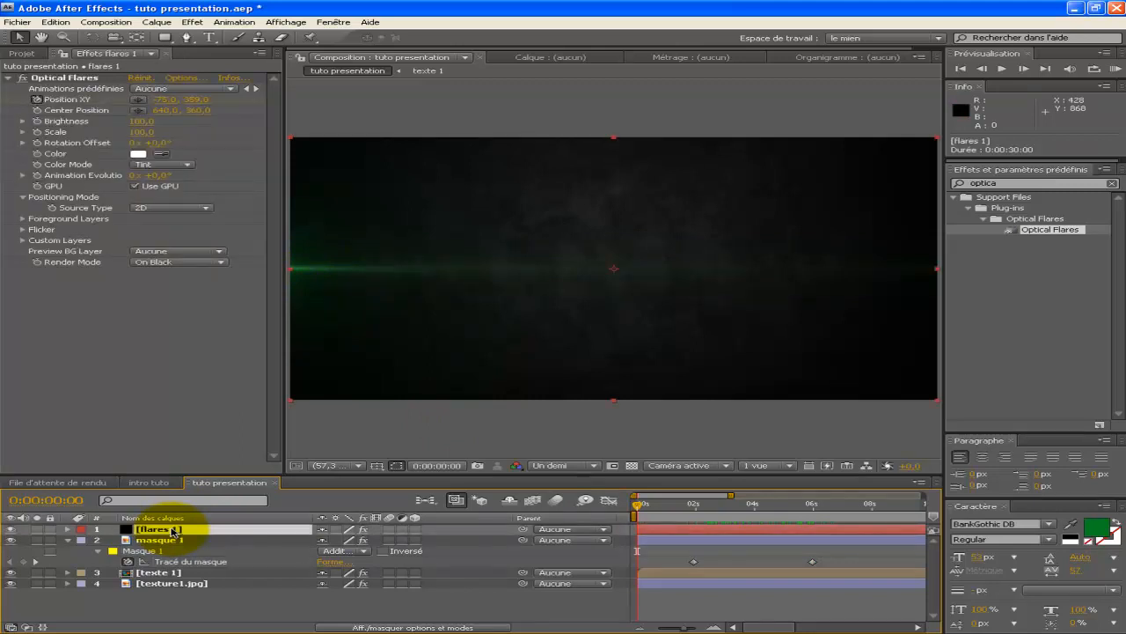
key(t)
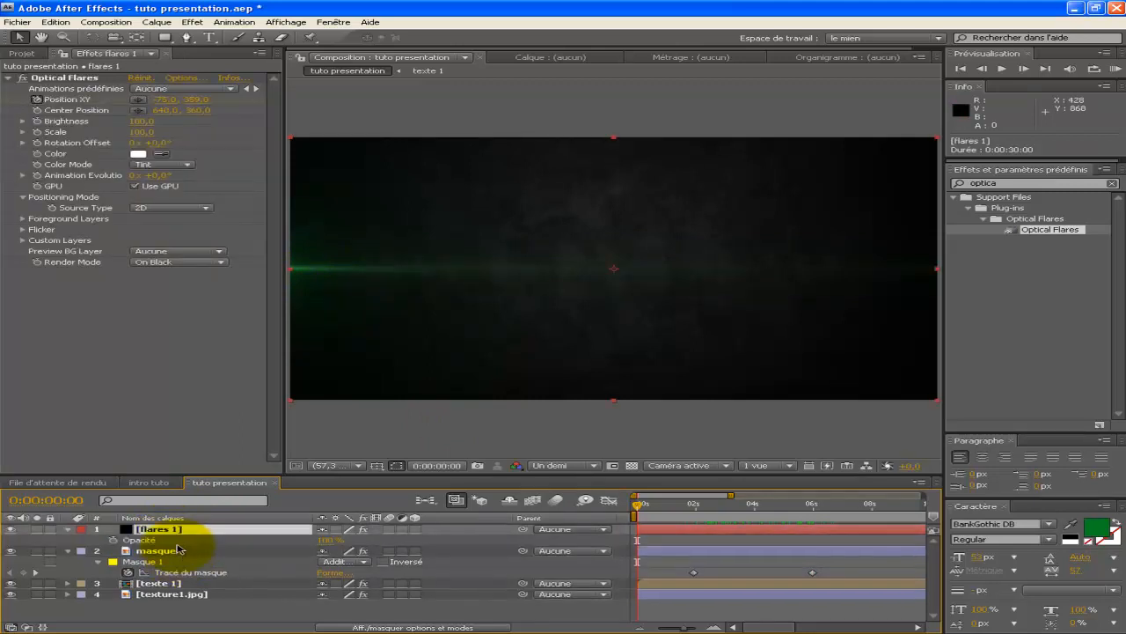
click(113, 539)
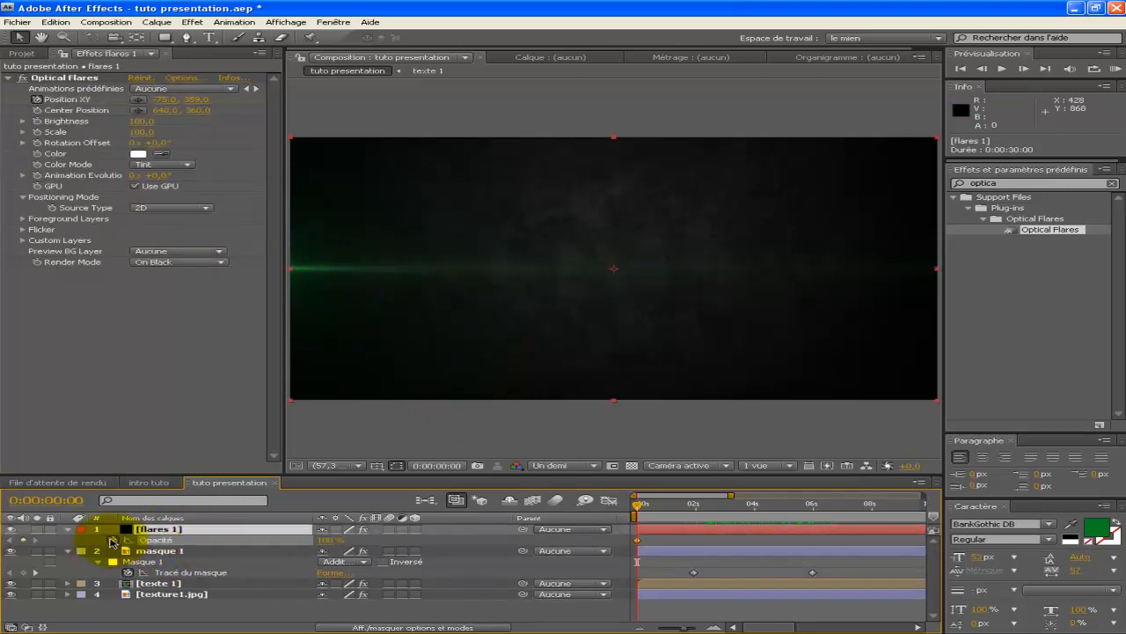
click(331, 539)
text(0)
key(Return)
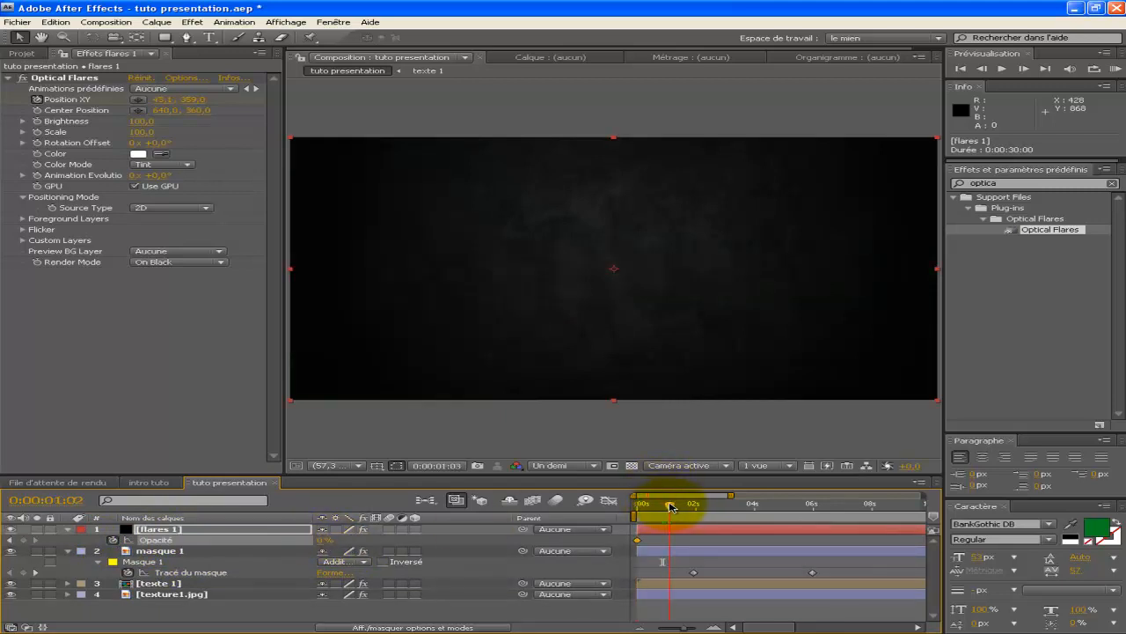
- Raise the flares 1 layer's opacity to 100% at 0:00:01:02
click(668, 506)
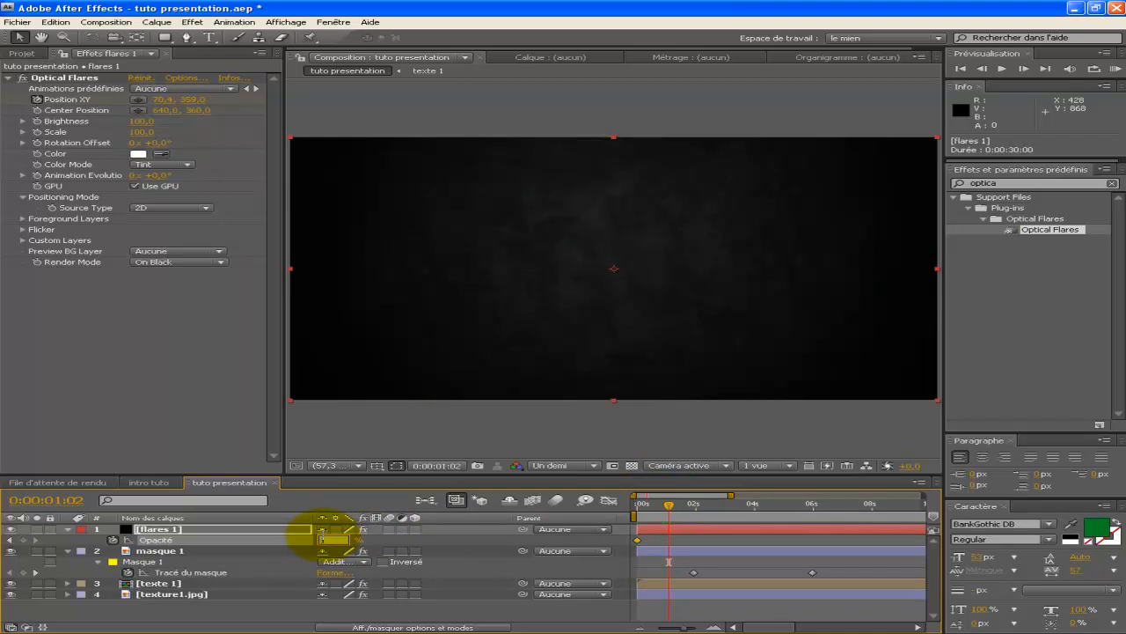
text(100)
key(Return)
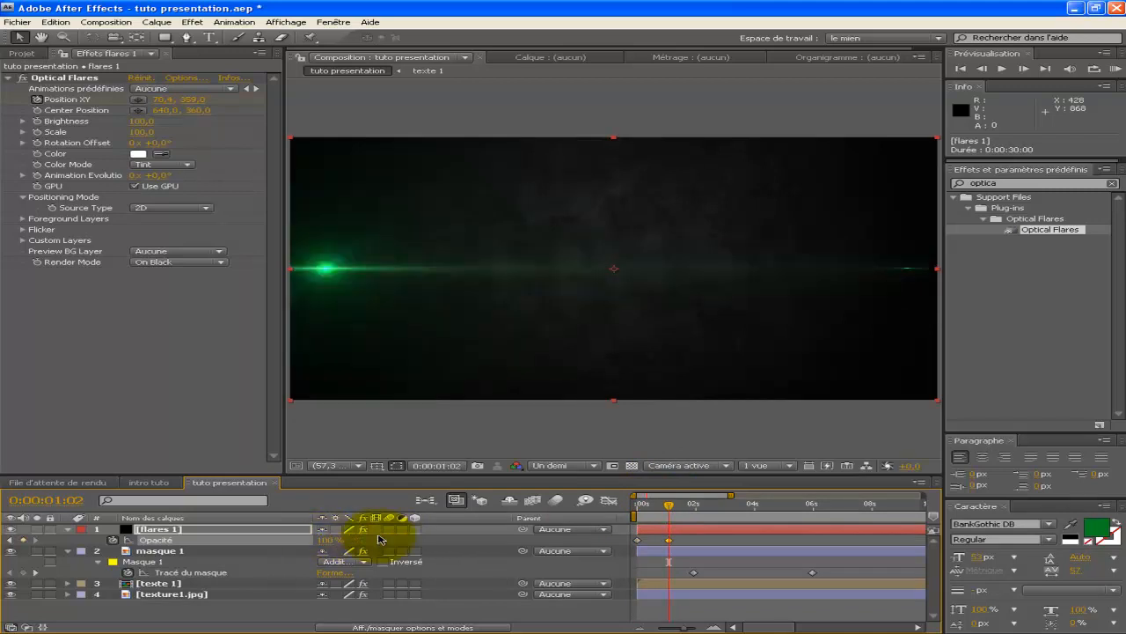
- Keyframe the flares 1 opacity at 100% at 0:00:07:01 and 0% at 0:00:07:29, and play a RAM preview
click(842, 506)
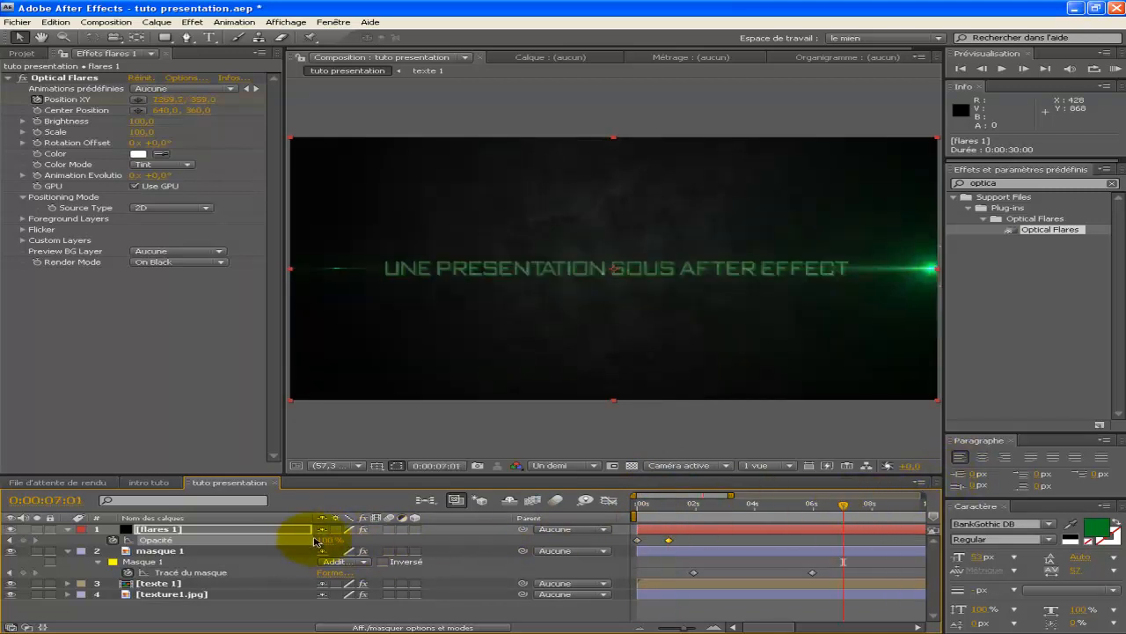
click(21, 539)
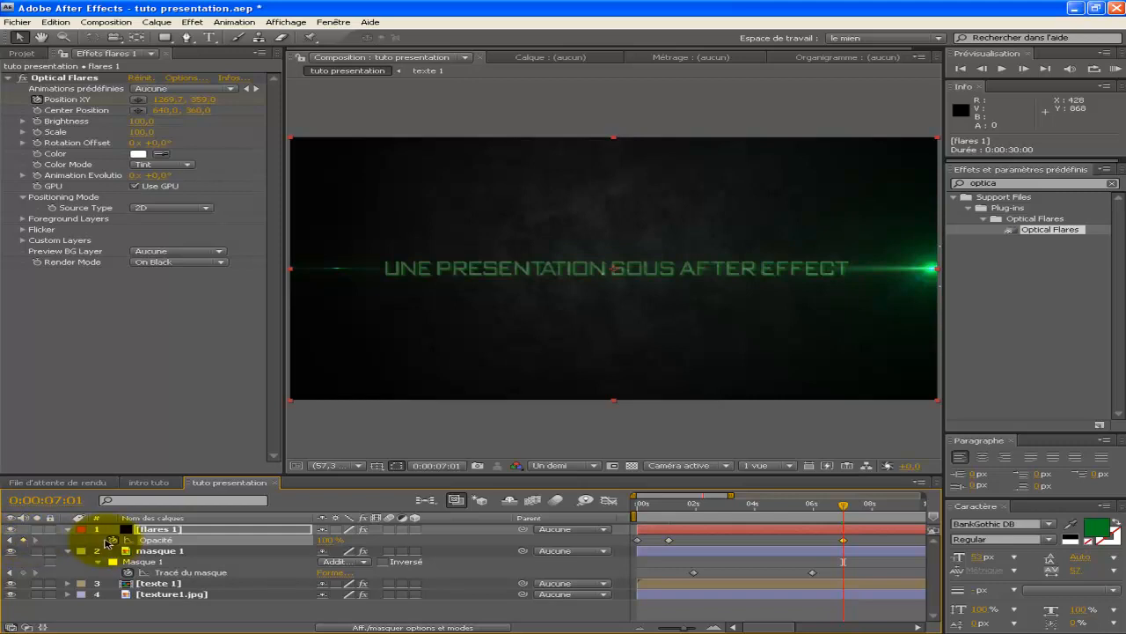
click(871, 505)
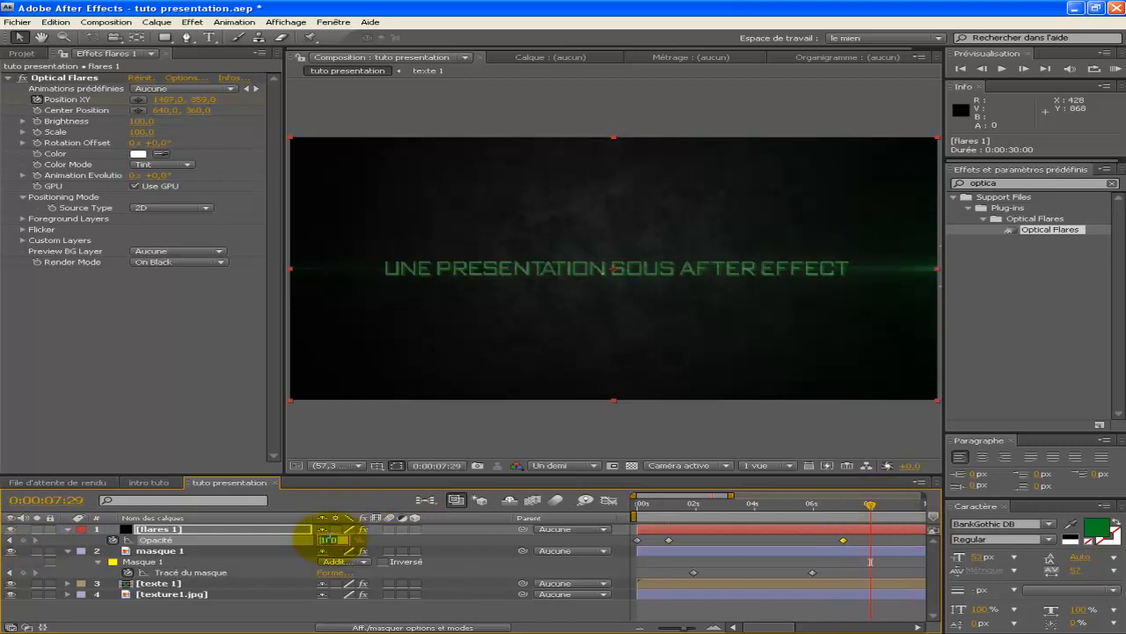
key(Return)
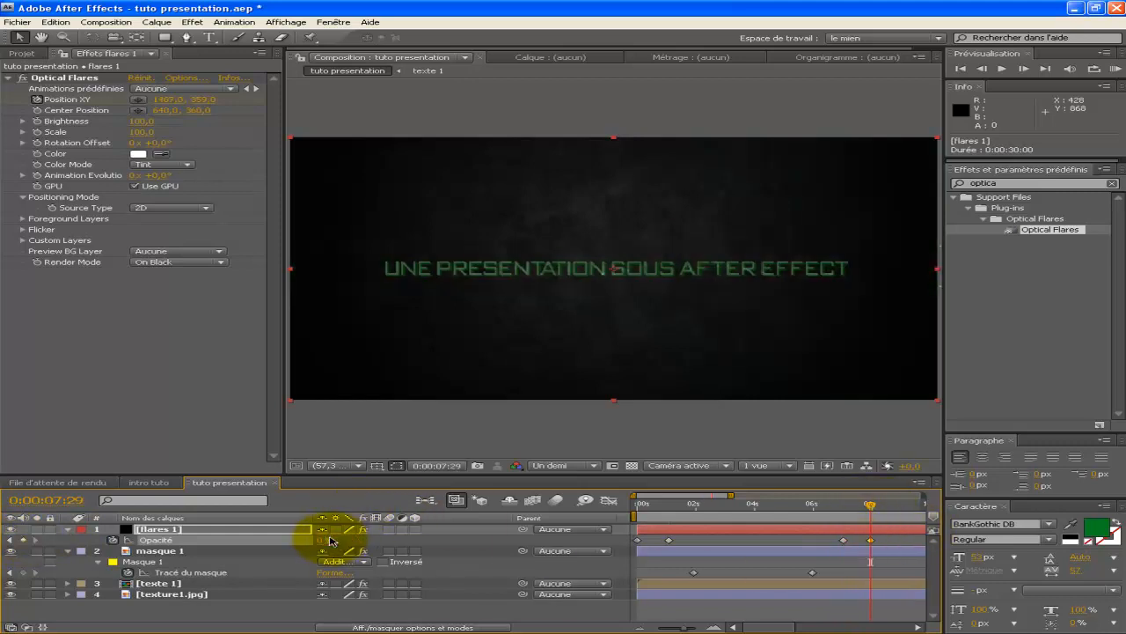
click(1118, 69)
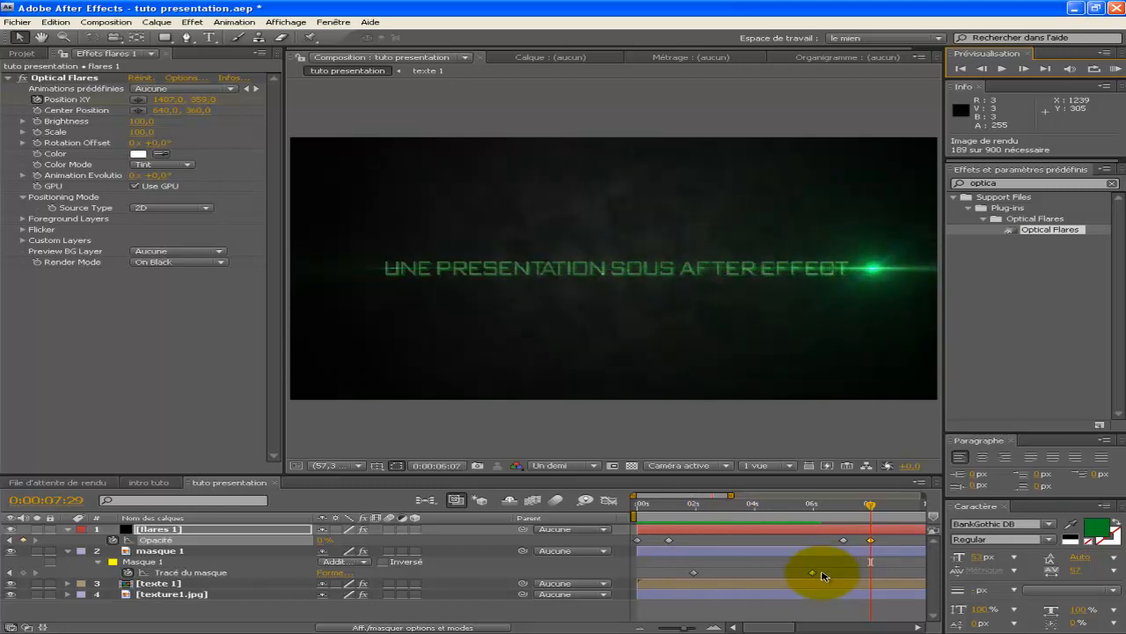
click(1118, 70)
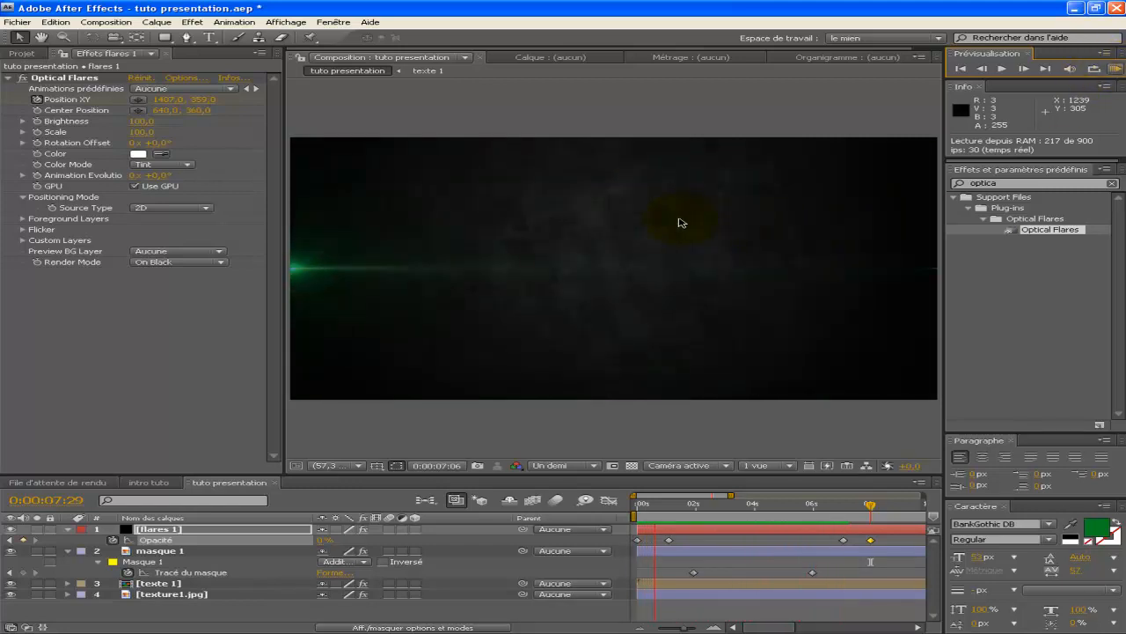
key(space)
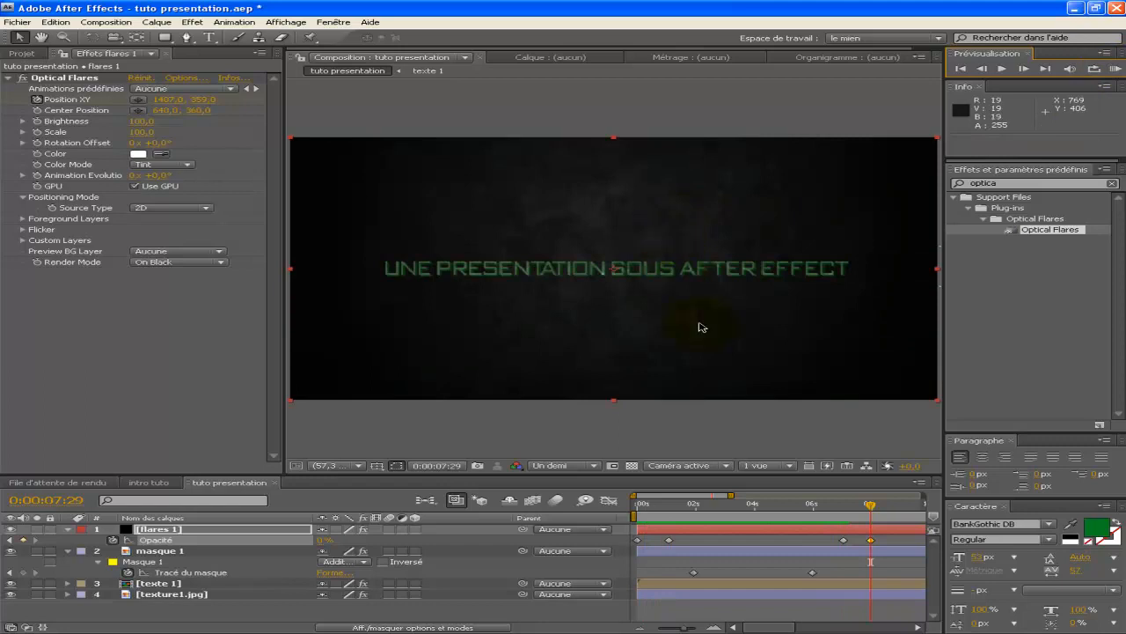
- Collapse the flares 1 and masque 1 layer properties and go to 0:00:08:11
click(70, 530)
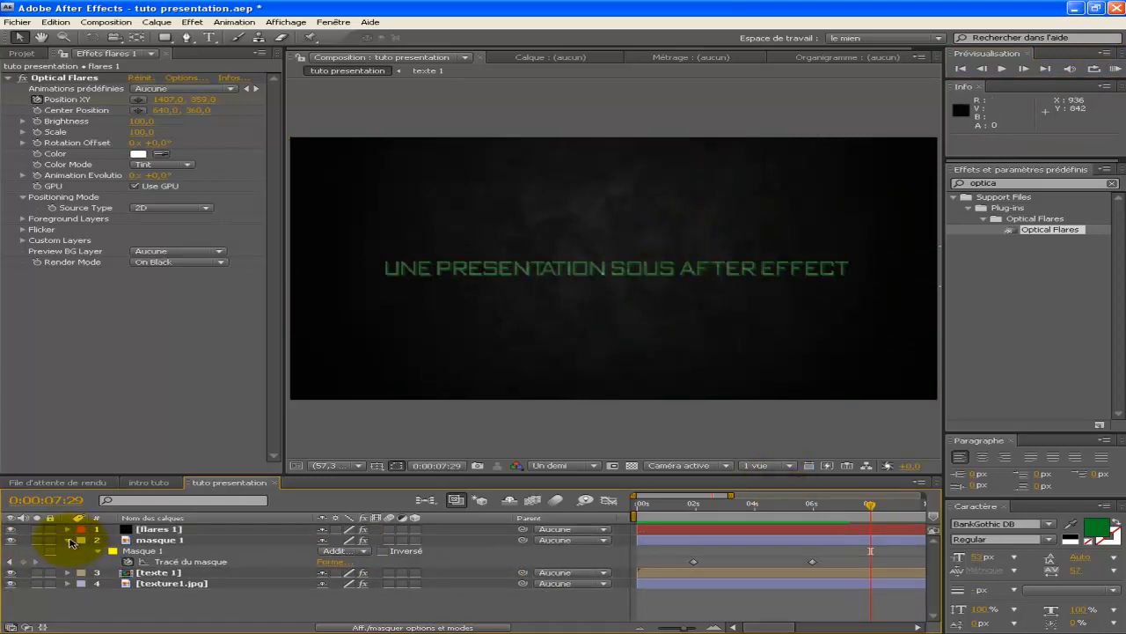
click(70, 540)
drag(883, 505, 886, 505)
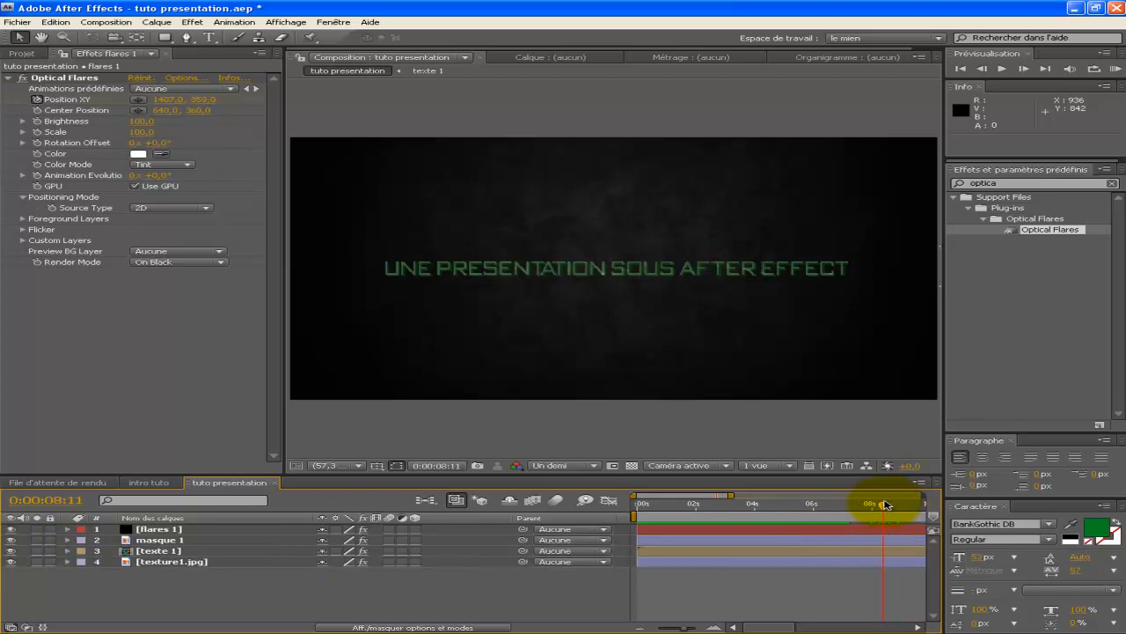
- Copy the title text and metal2.jpg layers from the texte 1 composition and paste them into tuto presentation
double_click(164, 551)
key(ctrl+a)
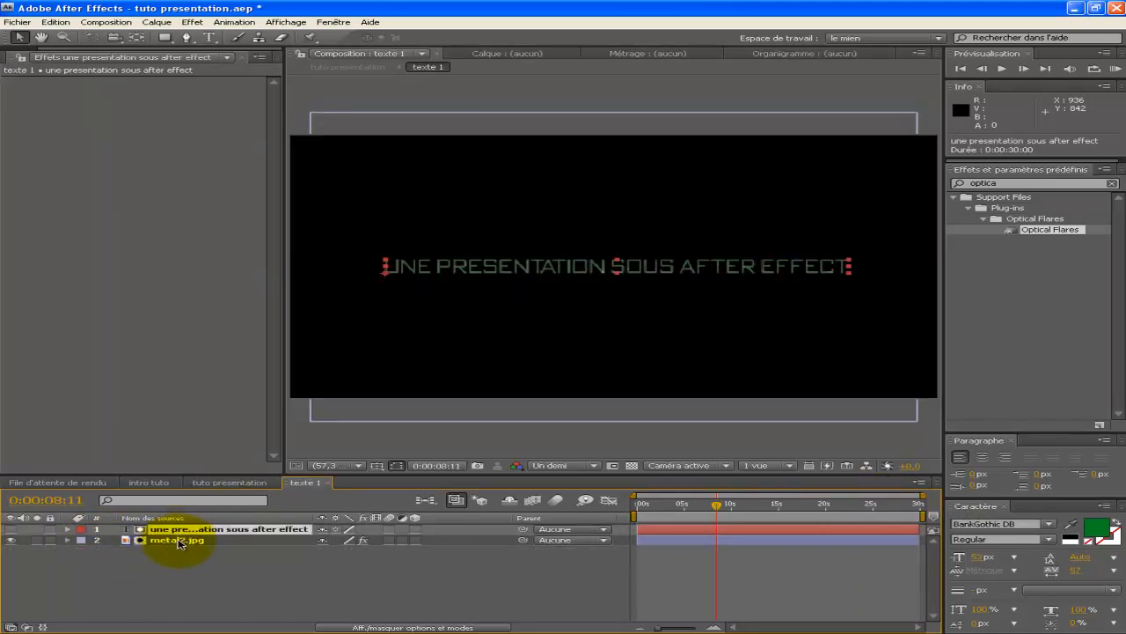
key(ctrl+c)
click(224, 483)
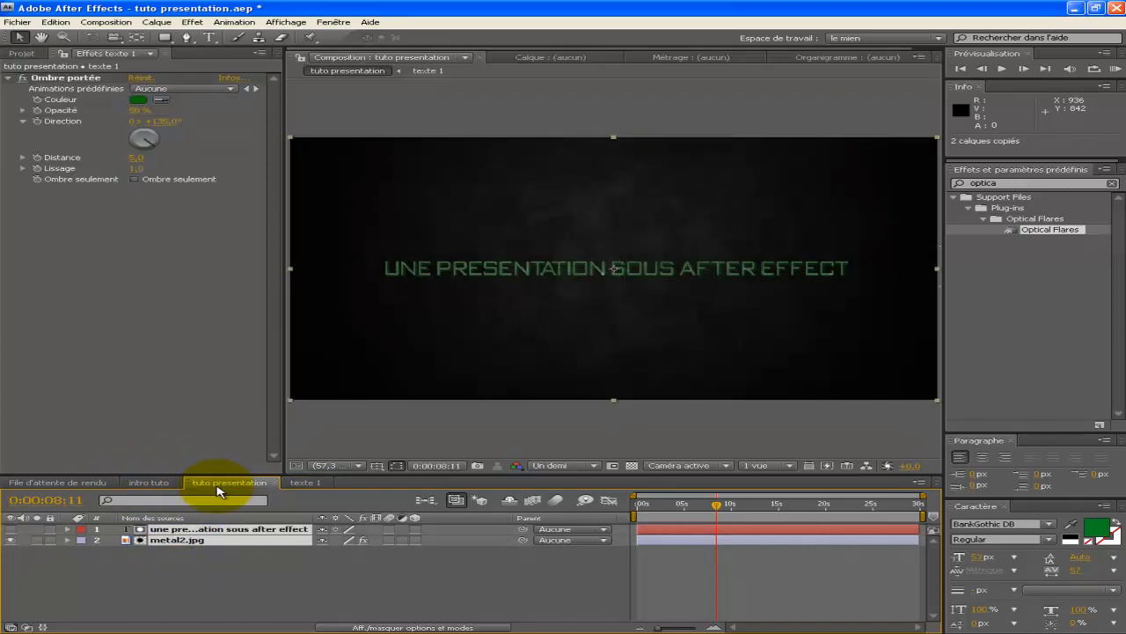
click(187, 581)
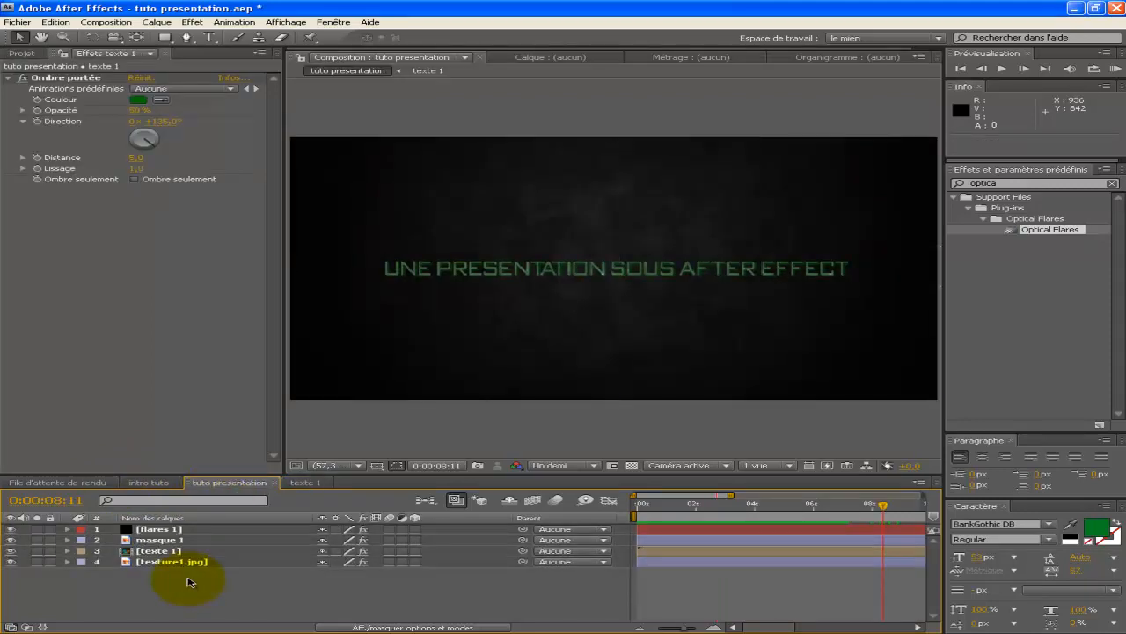
key(ctrl+v)
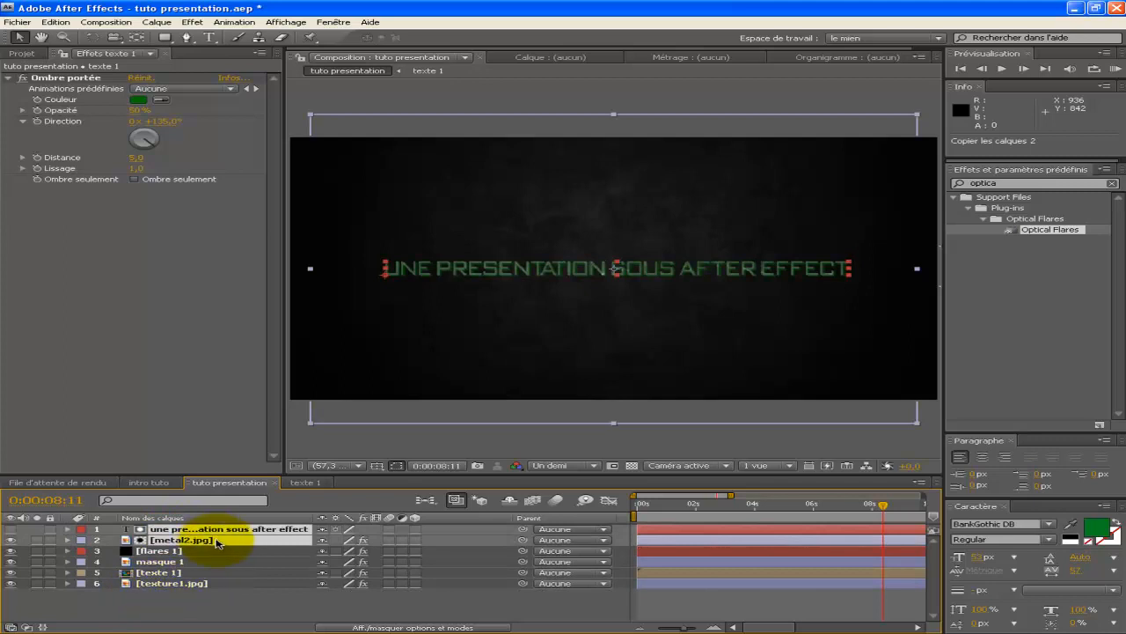
- Place the pasted text and metal2.jpg layers directly above texture1.jpg, and hide the texte 1 layer
drag(216, 543, 200, 582)
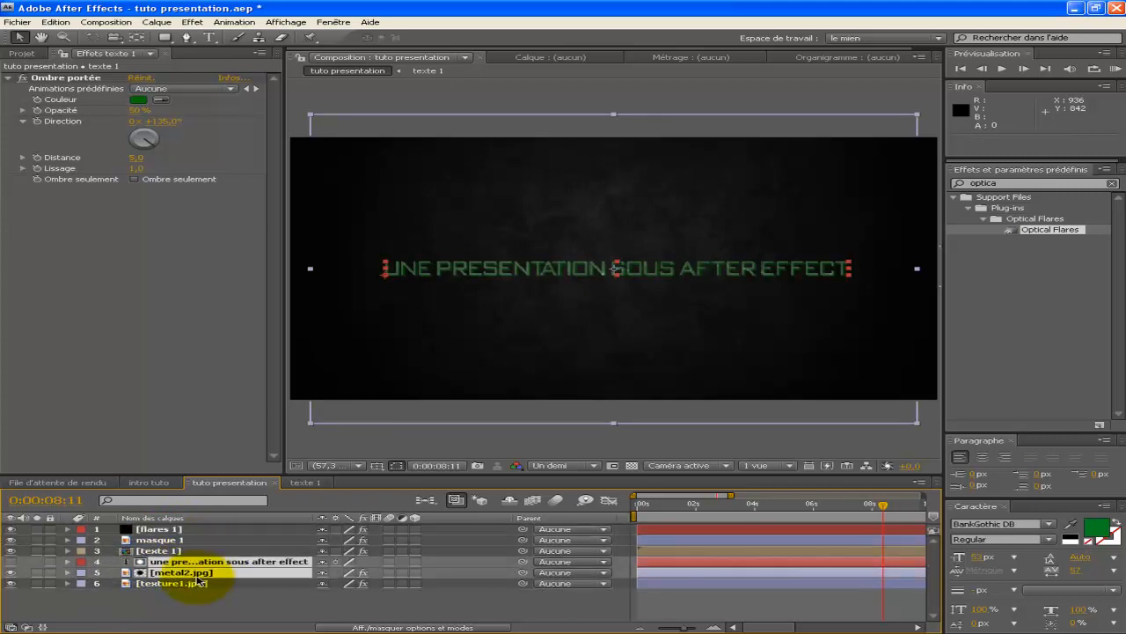
click(206, 606)
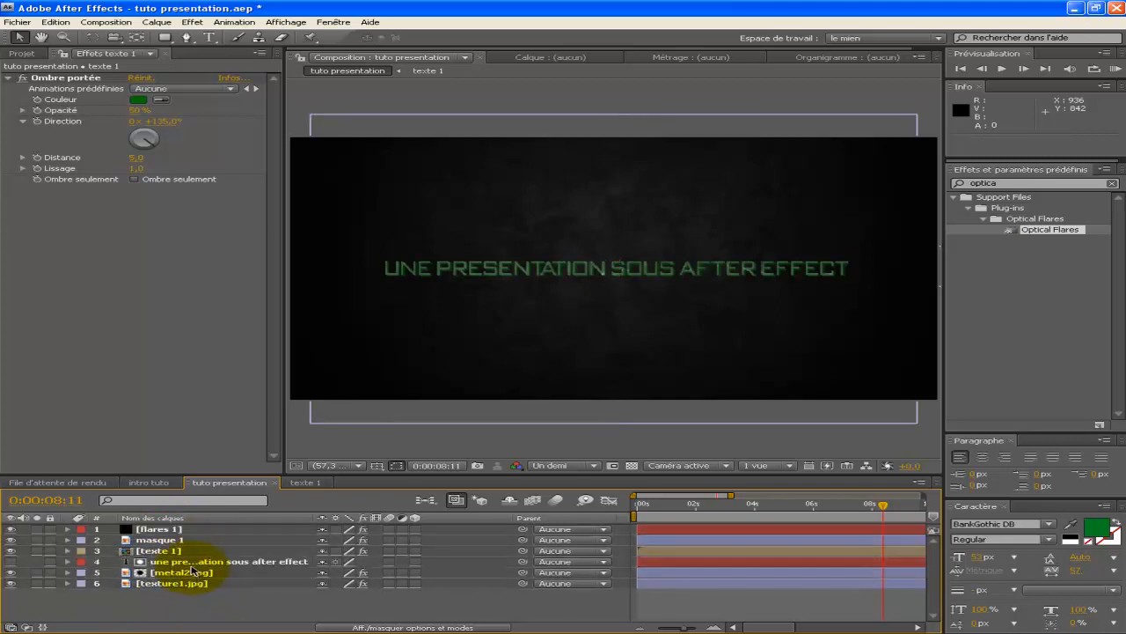
click(11, 552)
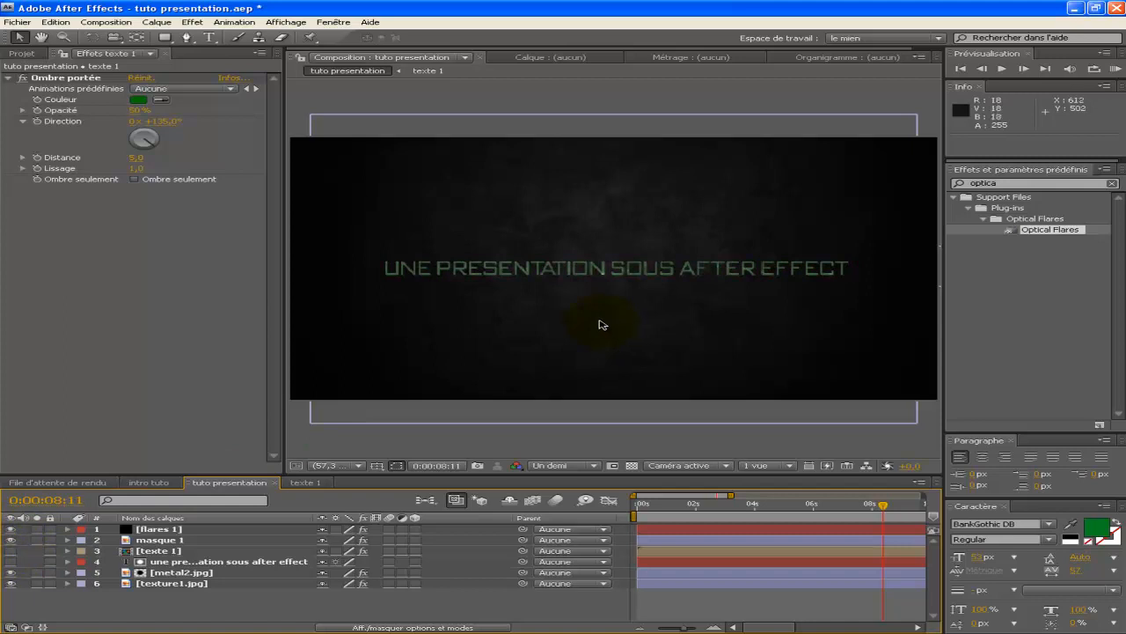
- Replace the wording of the pasted text layer with AVEC OPTICAL FLARES
click(187, 561)
click(215, 38)
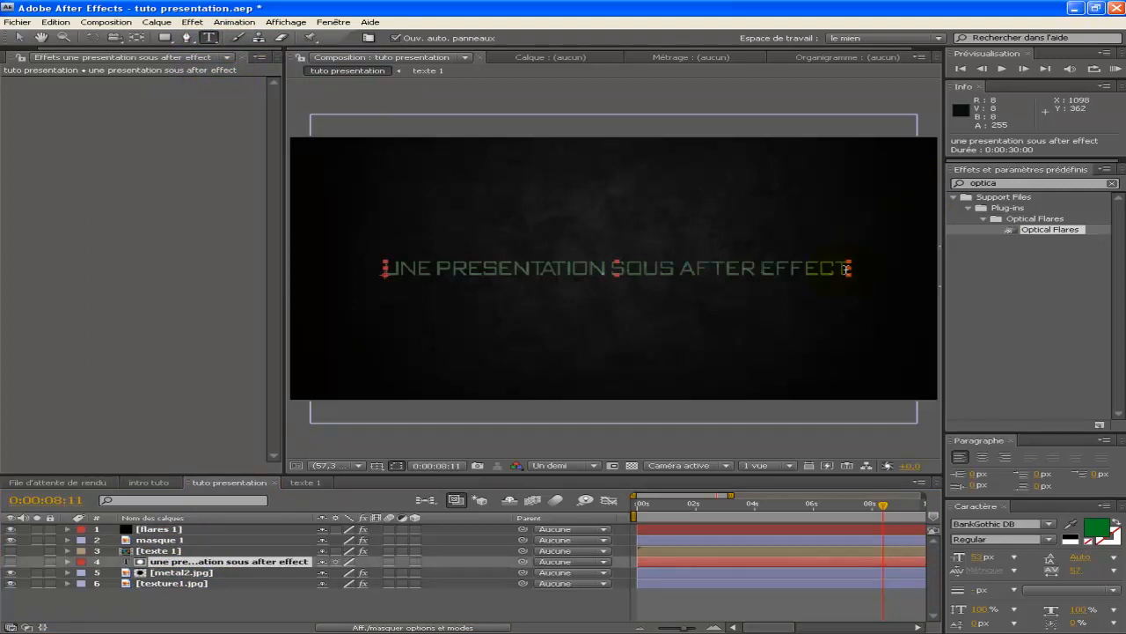
drag(844, 269, 328, 242)
text(AVEC OPTICAL FLARES)
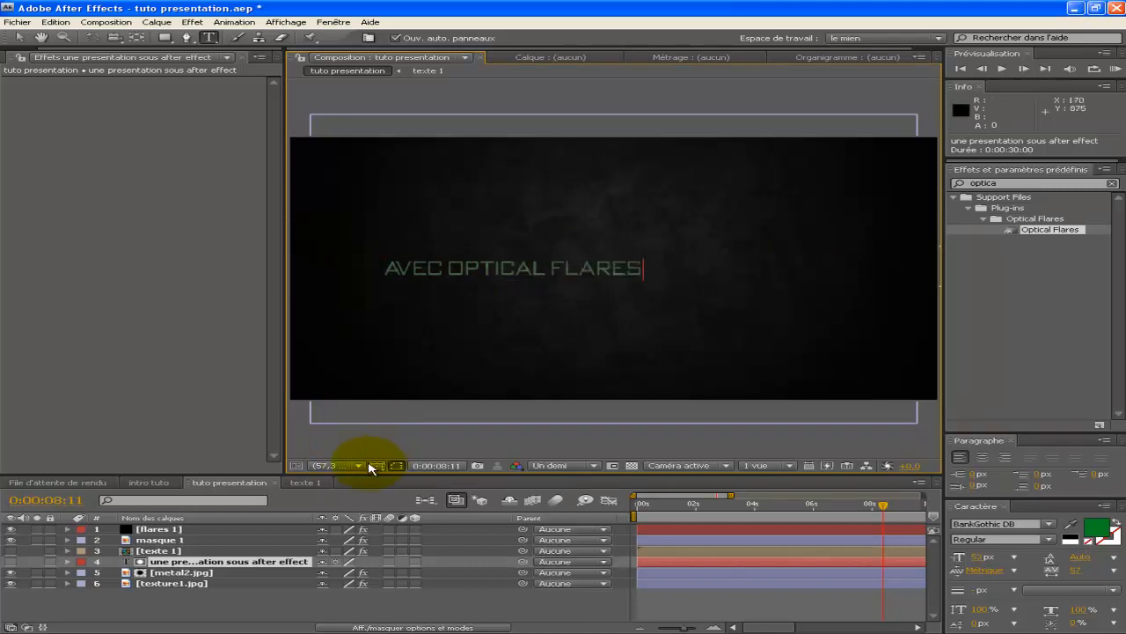
- Center the AVEC OPTICAL FLARES text in the frame using the title/action safe guides, and hide the guides again
click(374, 466)
click(408, 478)
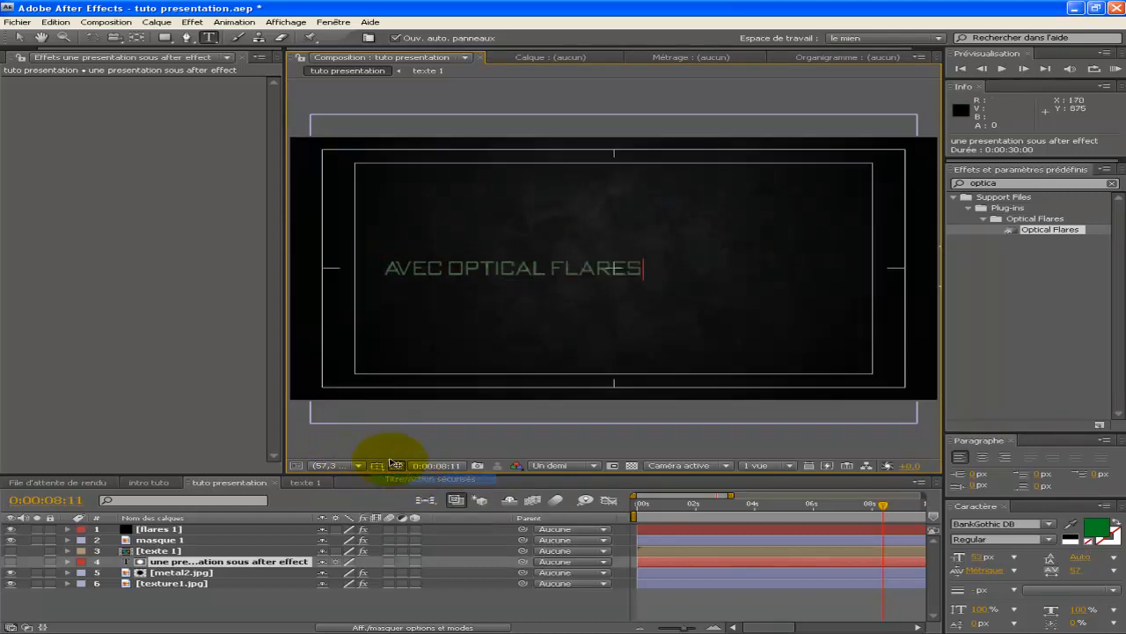
click(18, 37)
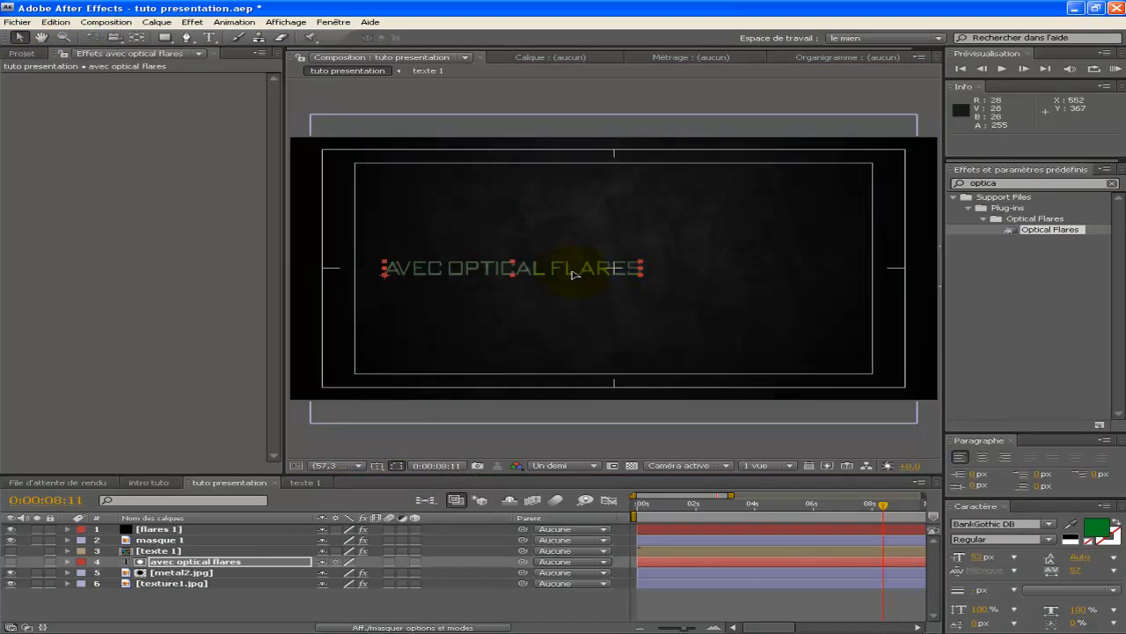
drag(573, 275, 666, 278)
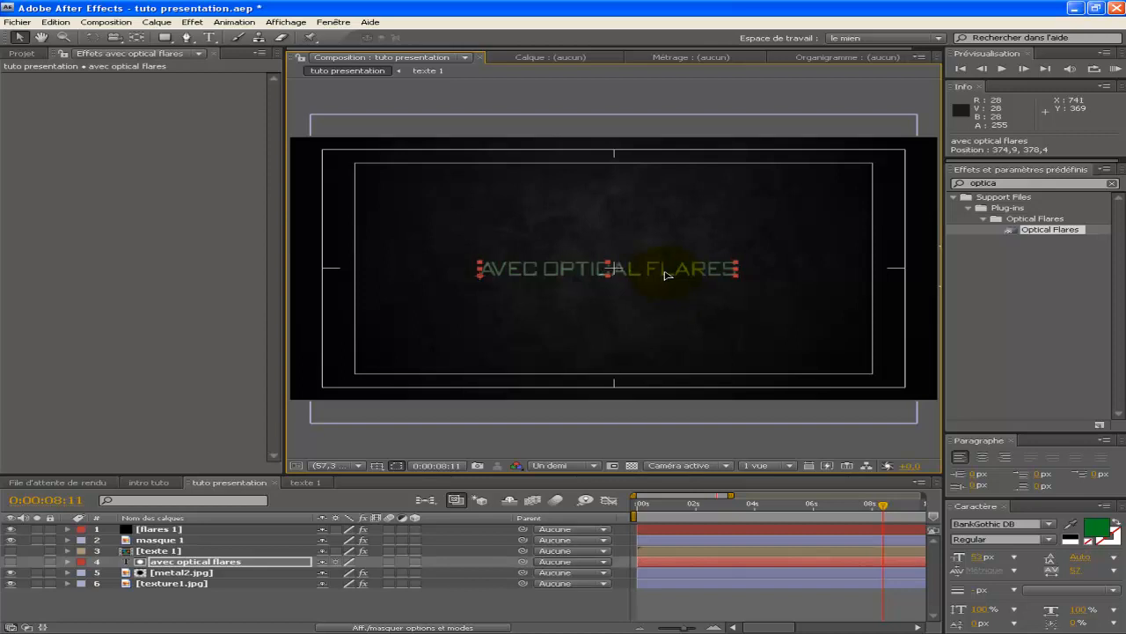
click(377, 466)
click(406, 480)
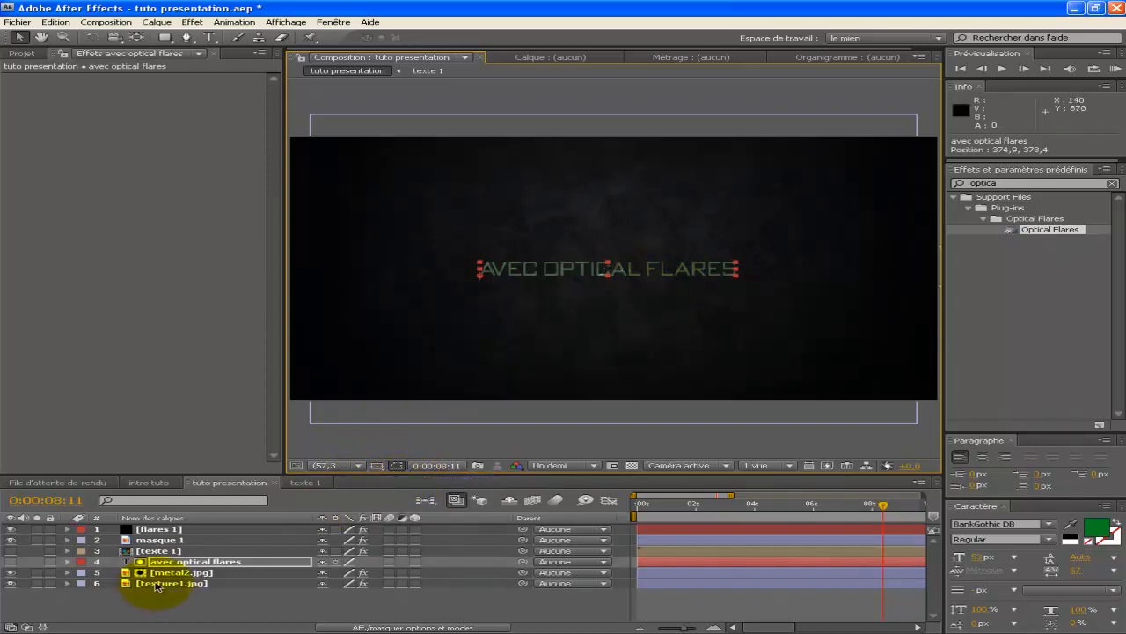
- Precompose the avec optical flares and metal2.jpg layers into a new composition named texte 2
click(180, 572)
ctrl+click(188, 563)
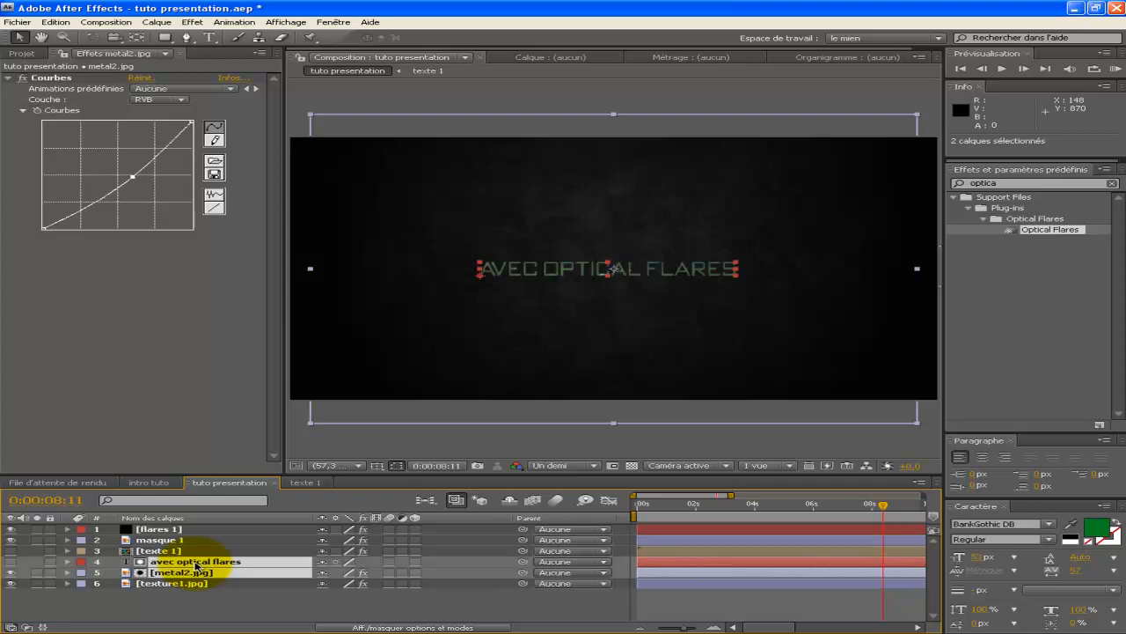
click(155, 22)
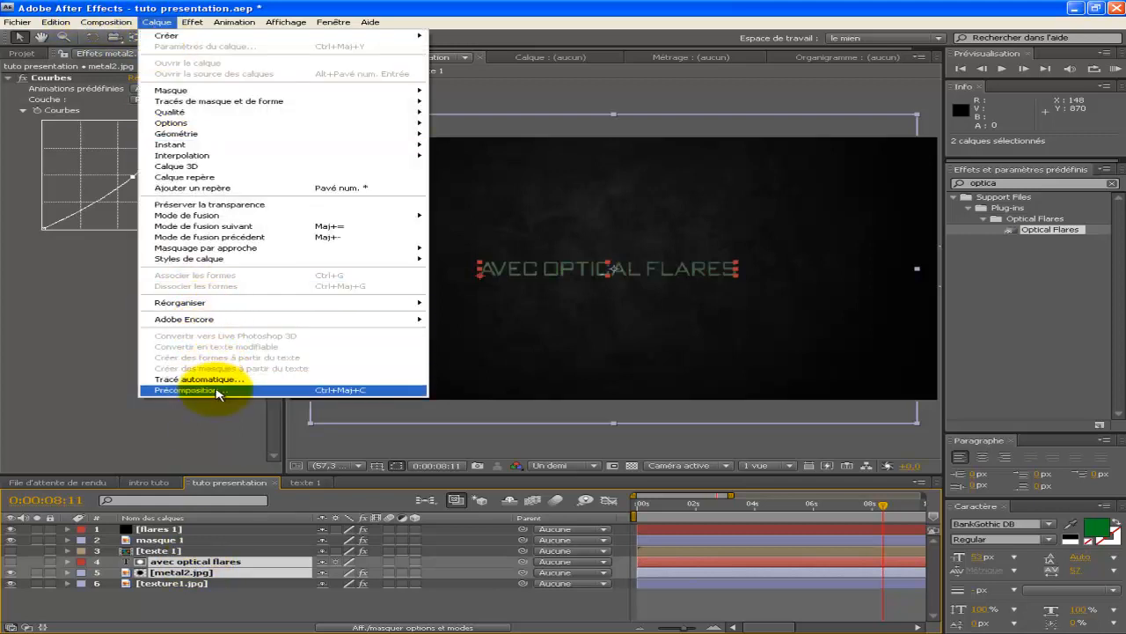
click(217, 393)
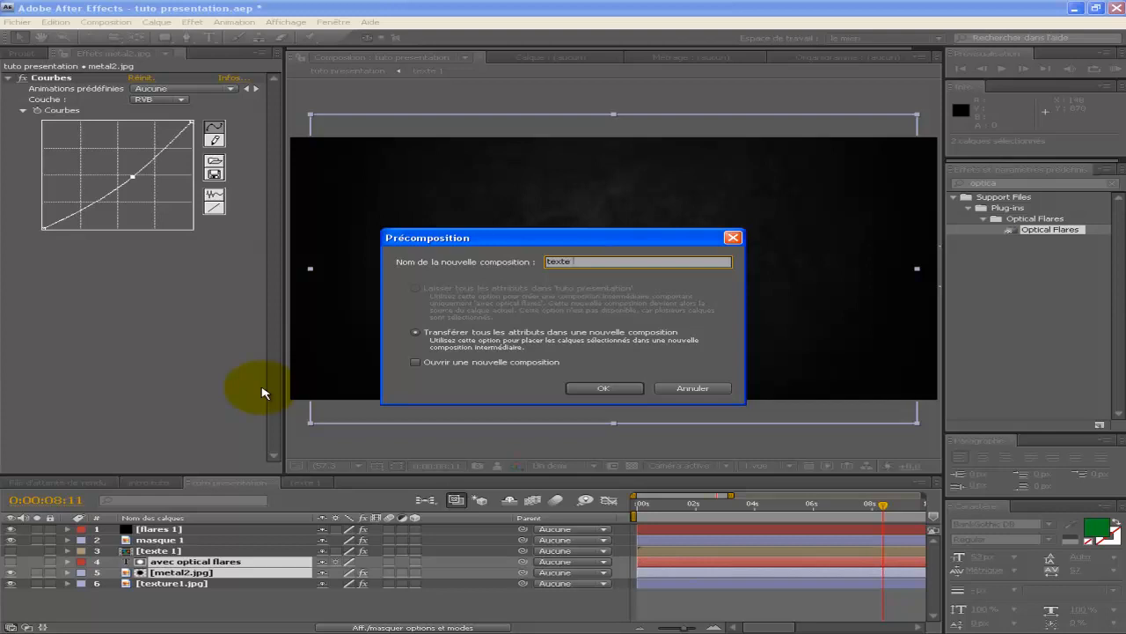
text(texte 2)
click(597, 389)
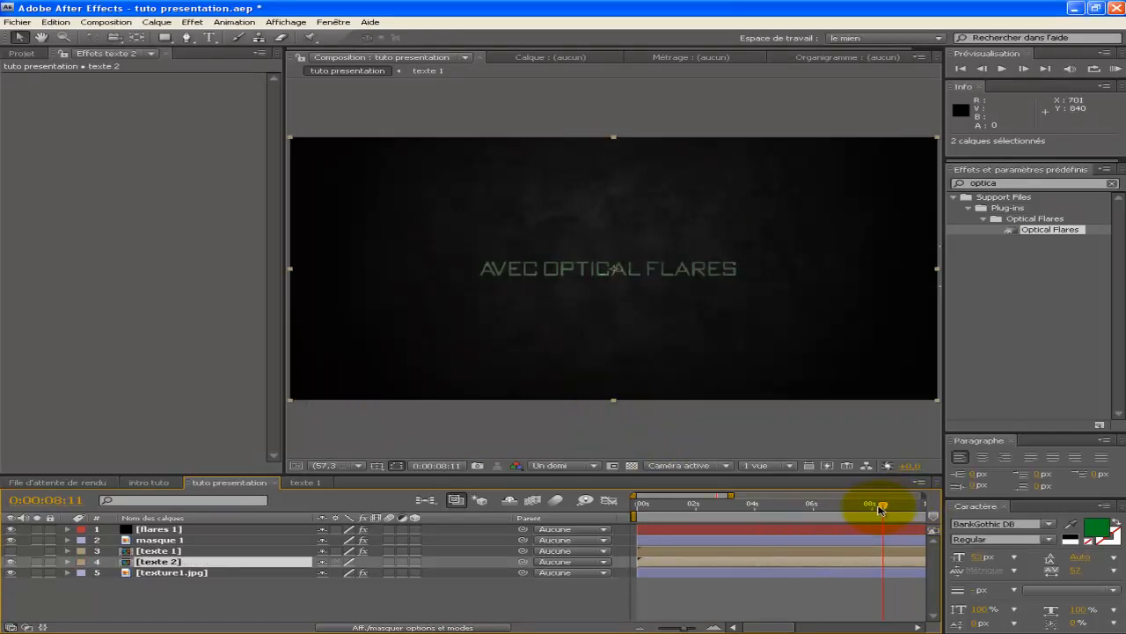
- Split the texte 2 layer at 0:00:08:00
mouse_move(882, 505)
mouse_down()
mouse_move(854, 504)
mouse_move(864, 503)
mouse_up()
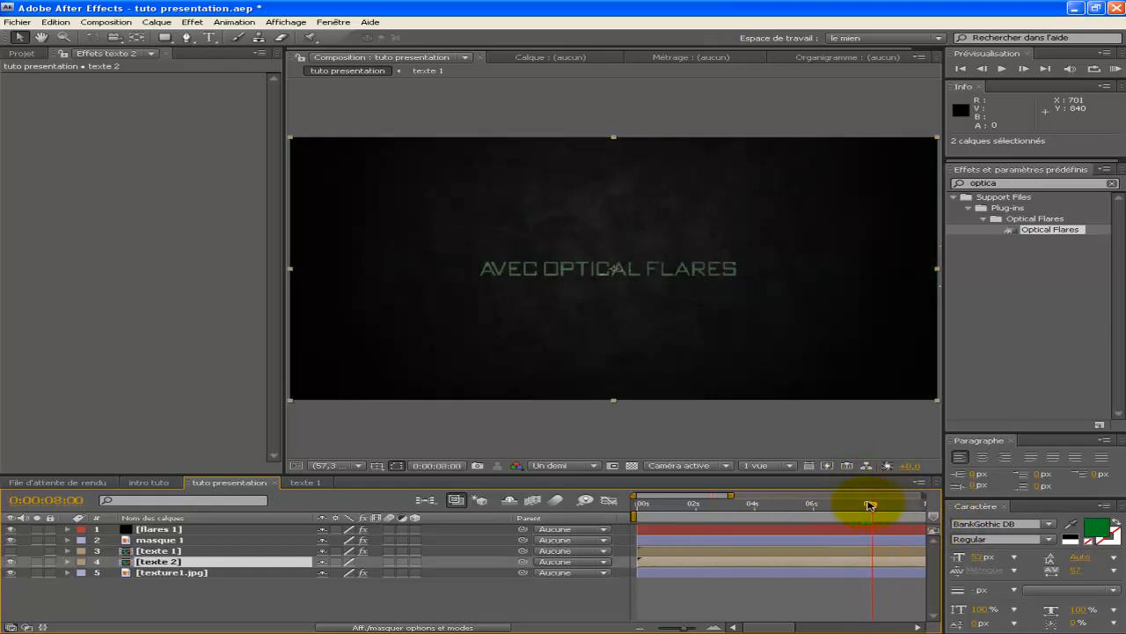
drag(868, 505, 874, 506)
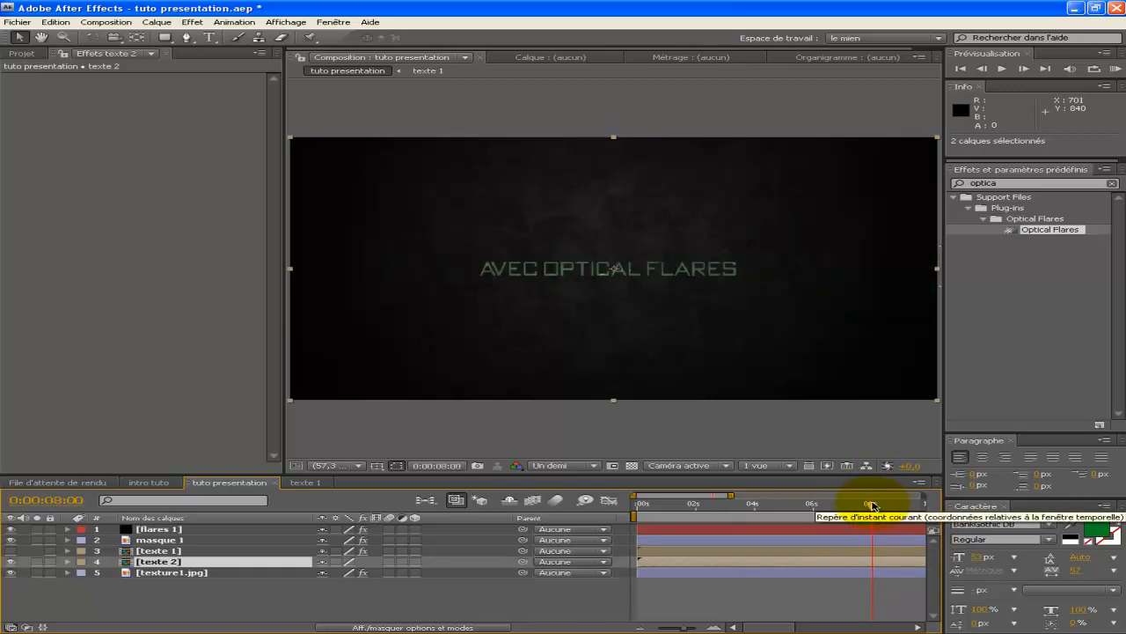
key(ctrl+shift+d)
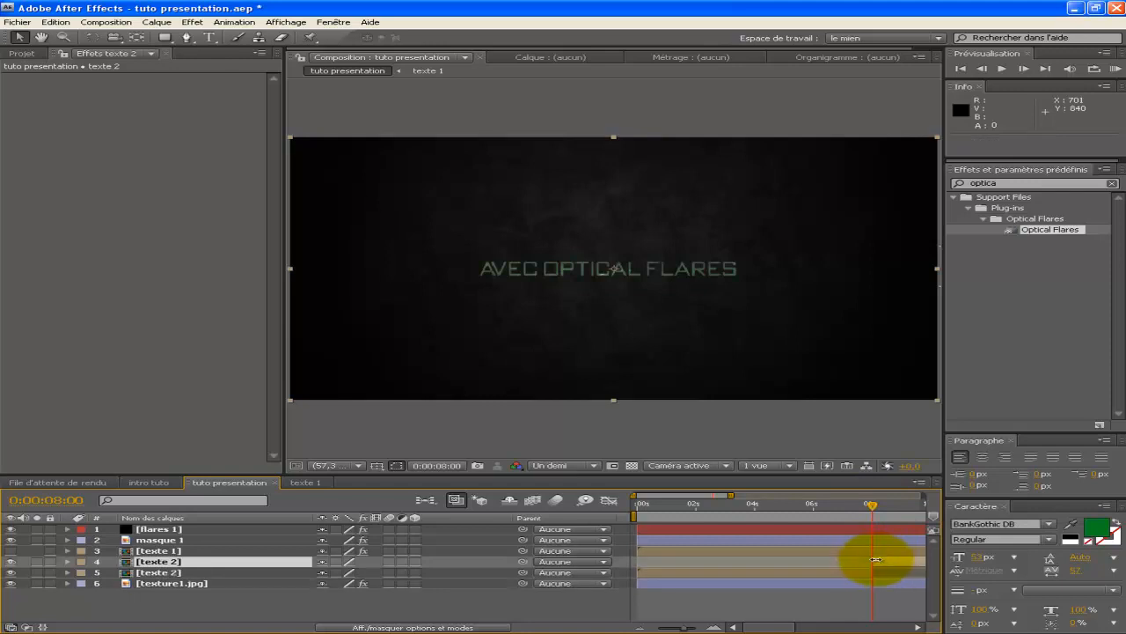
- Delete the portion of the split texte 2 layer that precedes 0:00:08:00
click(811, 573)
key(Delete)
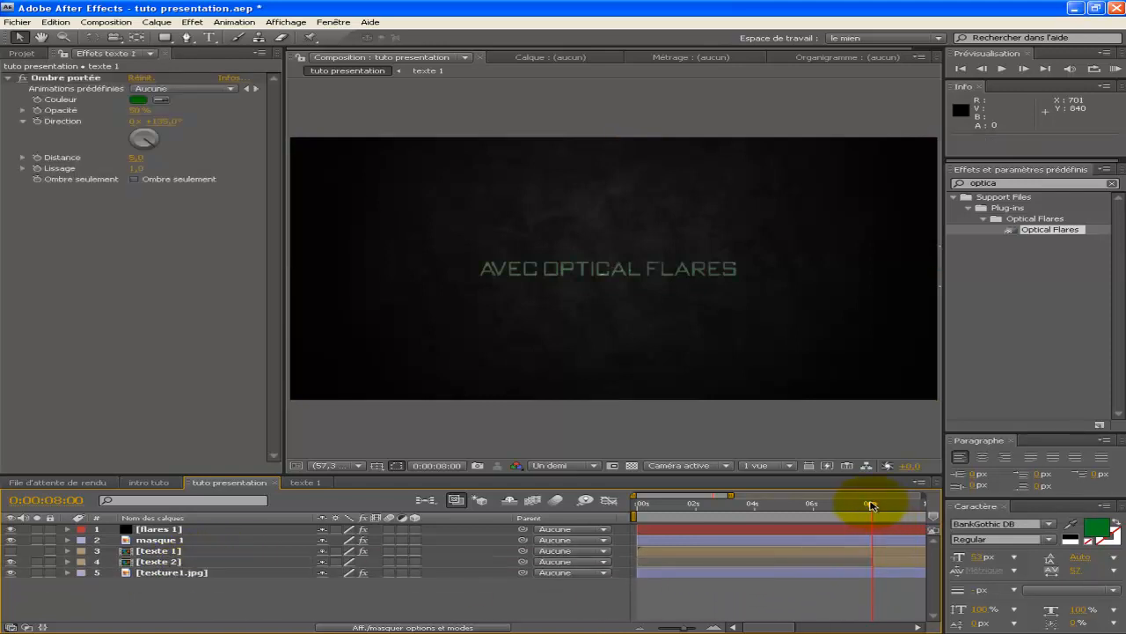
mouse_move(872, 504)
mouse_down()
mouse_move(830, 503)
mouse_move(869, 504)
mouse_up()
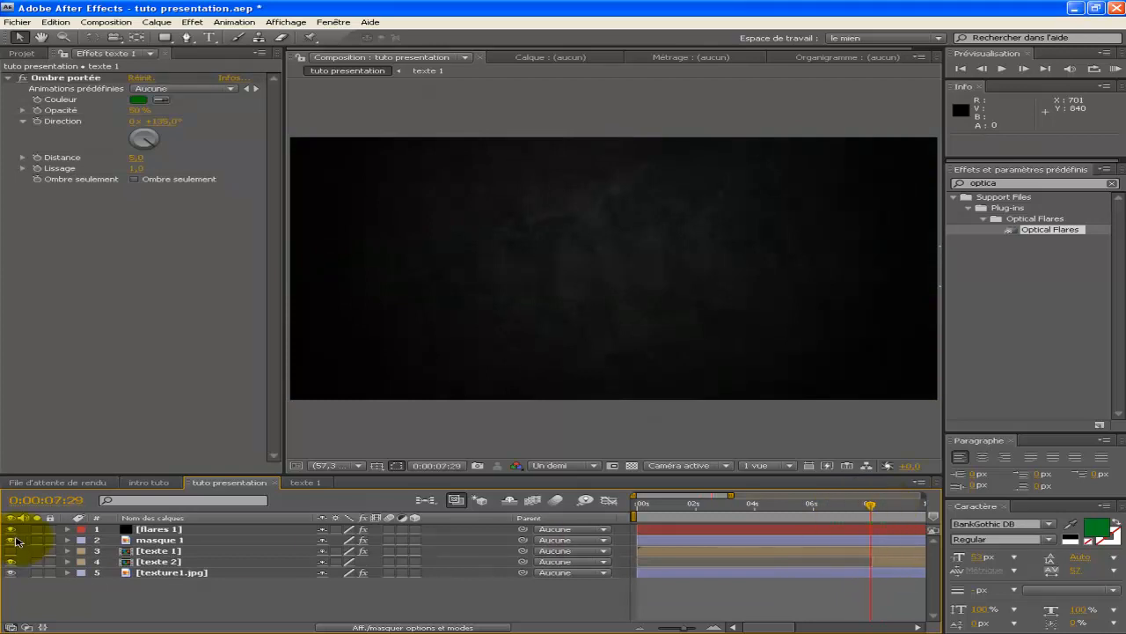
click(12, 553)
click(12, 553)
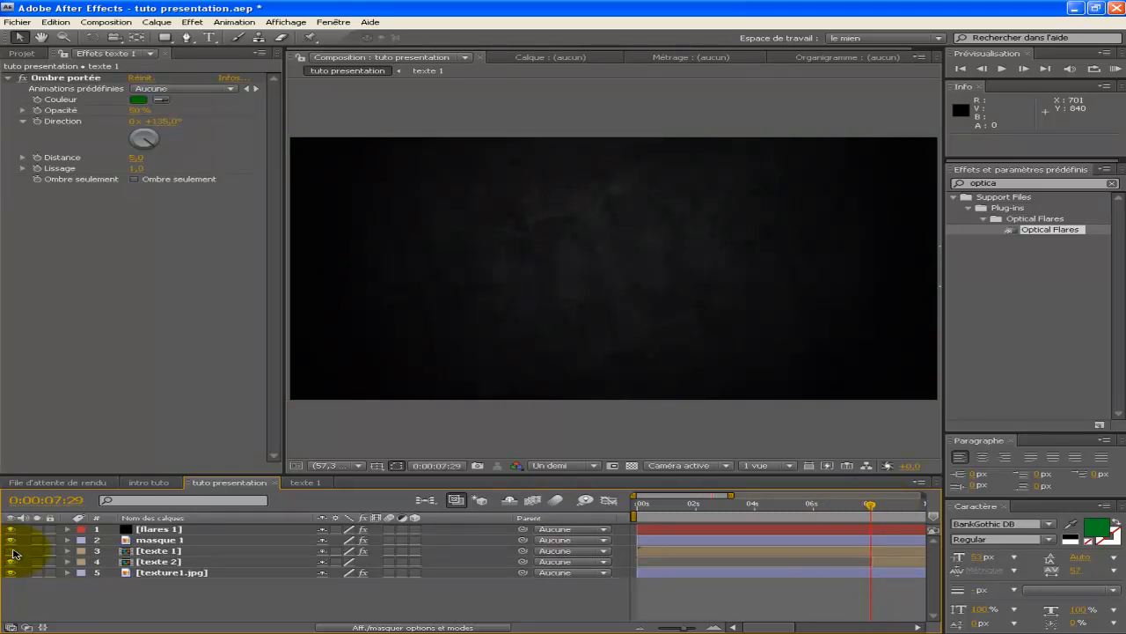
- Duplicate the texture1.jpg layer, place the copy directly above texte 2 and rename it masque 2
drag(759, 628, 784, 628)
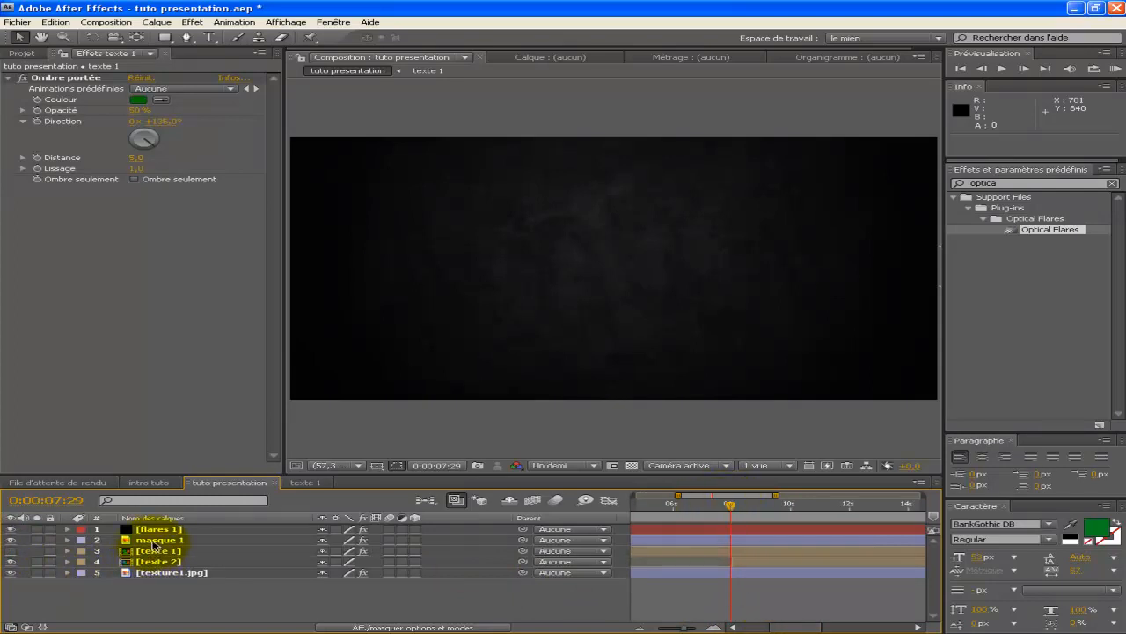
click(163, 573)
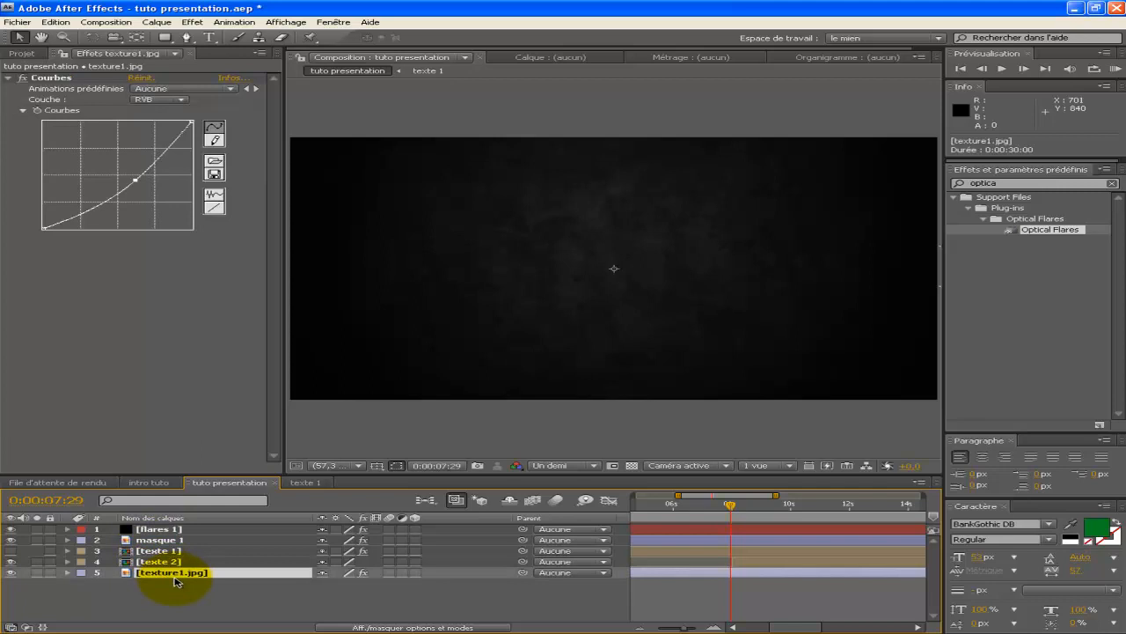
key(ctrl+d)
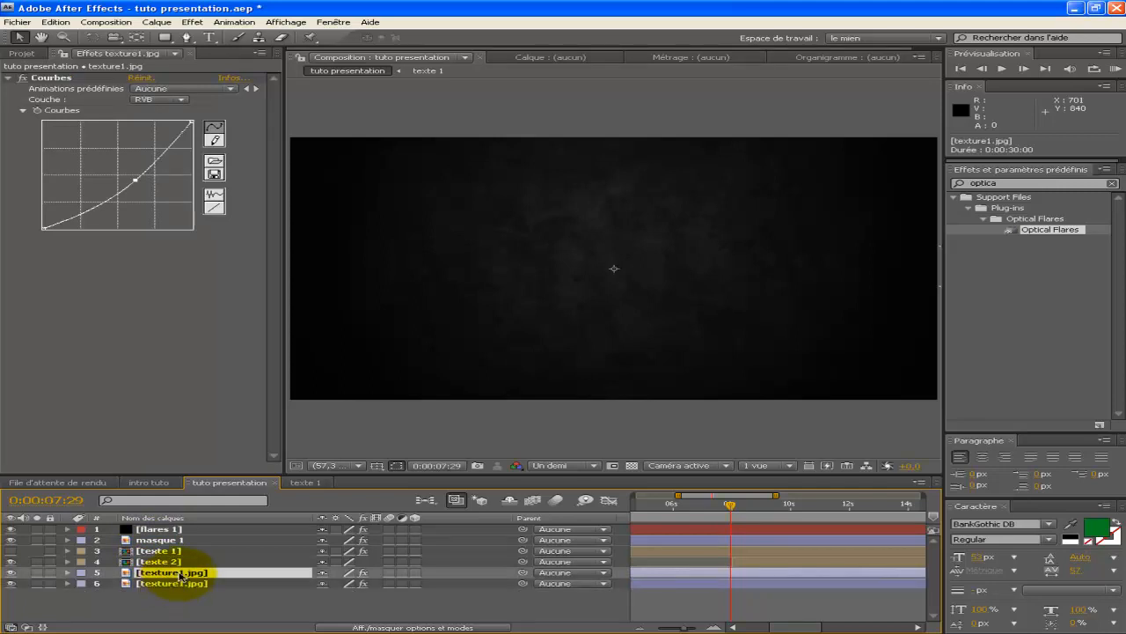
drag(179, 576, 184, 564)
key(Return)
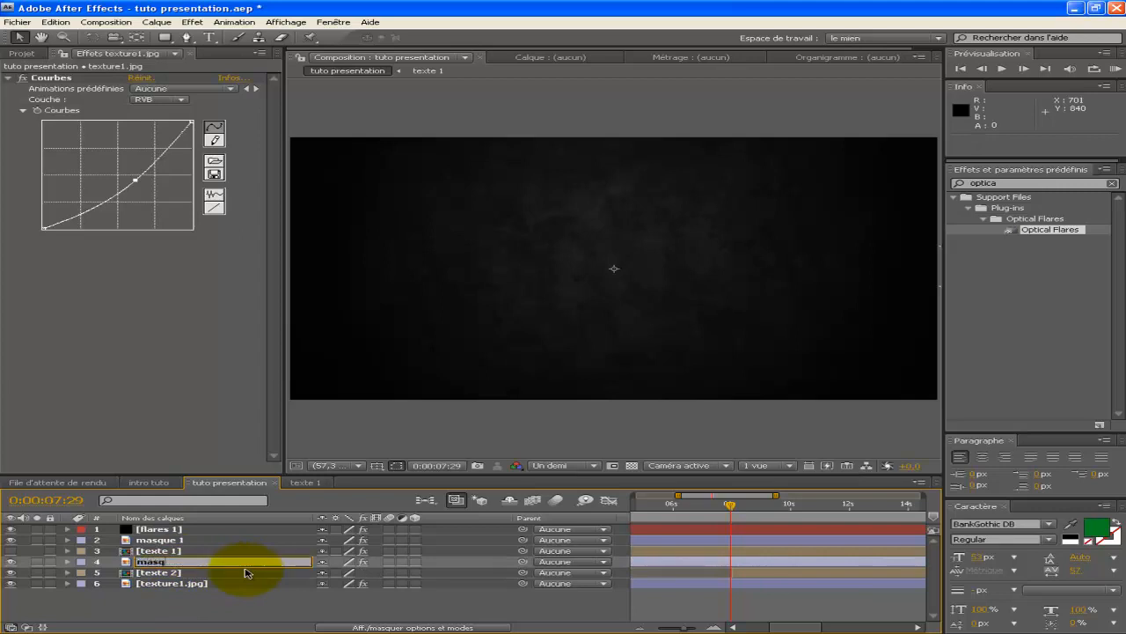
key(Return)
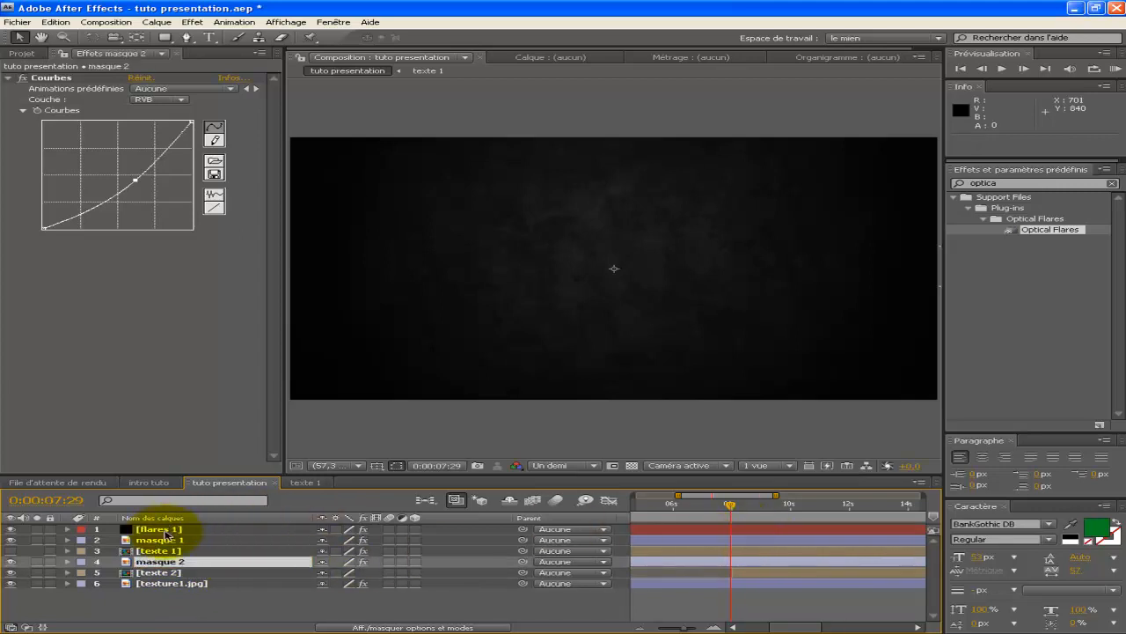
- Duplicate the flares 1 layer and rename the copy flares 2
click(242, 529)
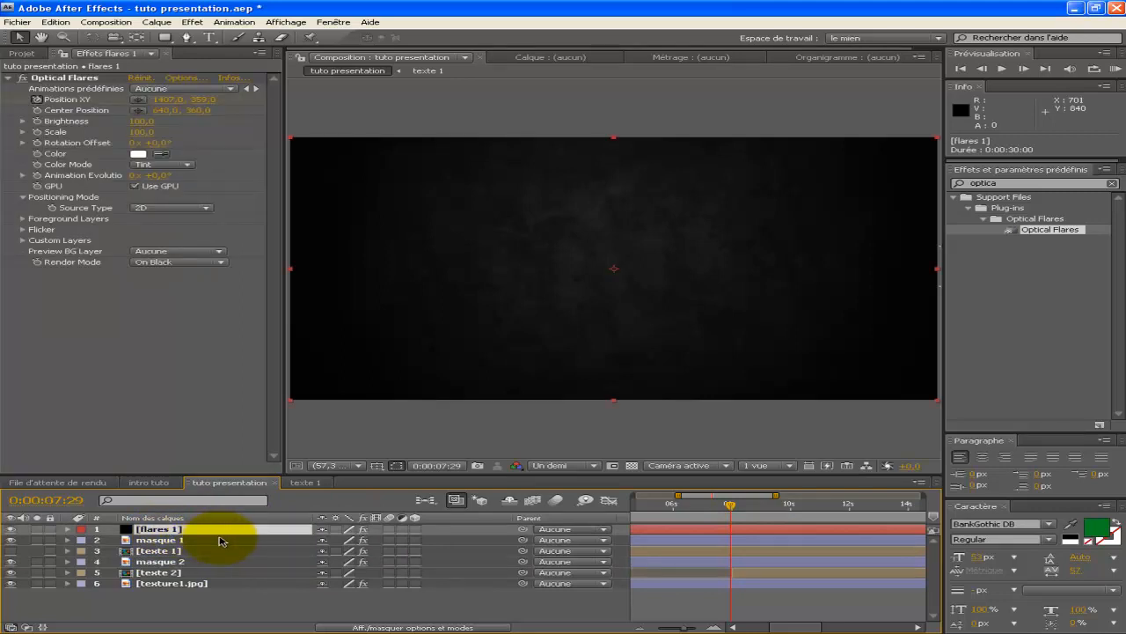
key(ctrl+d)
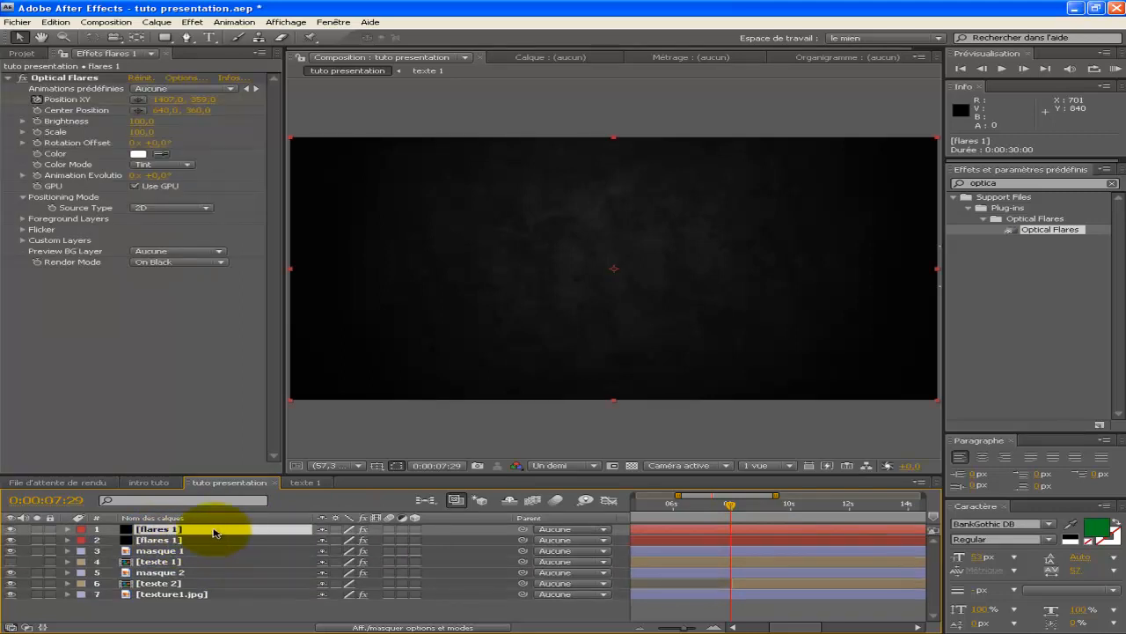
key(Return)
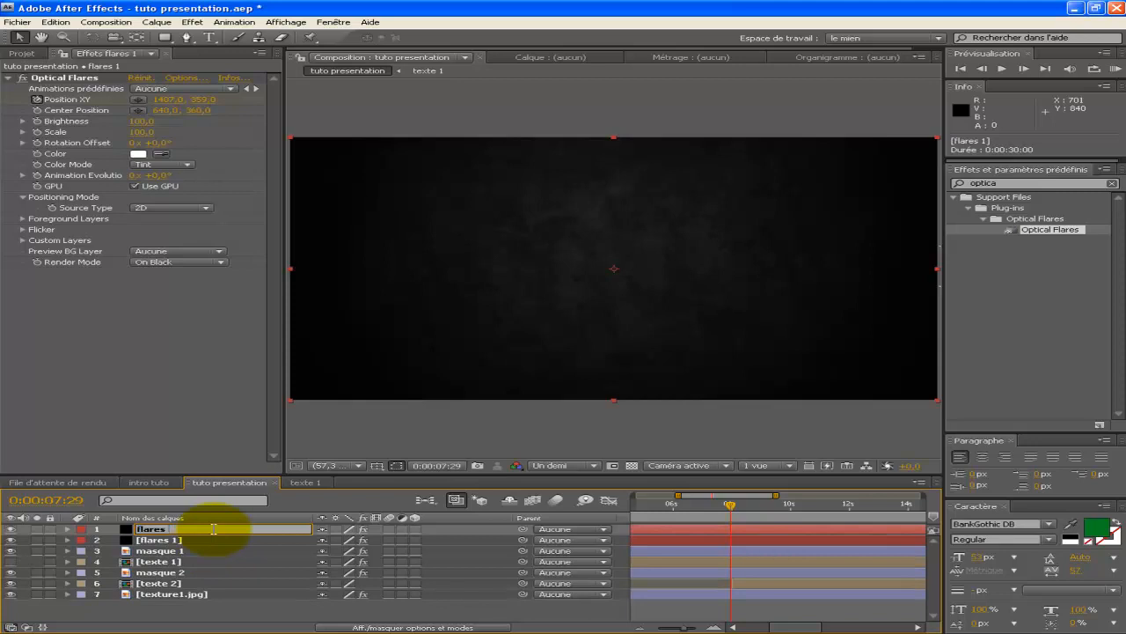
key(Return)
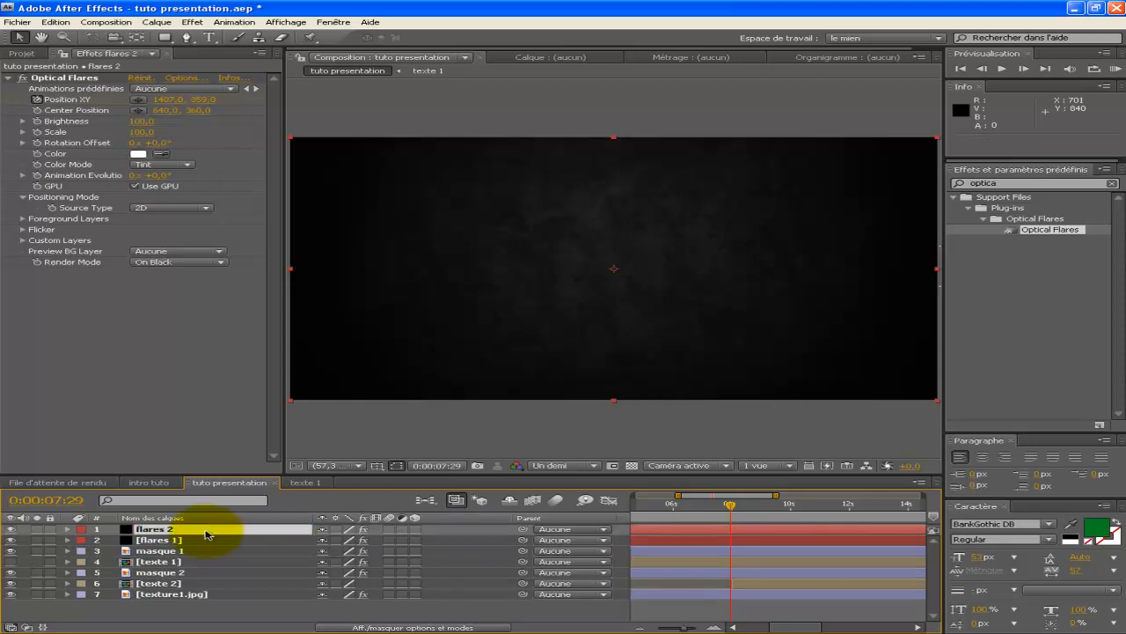
- Shift the masque 2 and flares 2 layers in time so both start at about 0:00:08:00, alongside texte 2
click(185, 574)
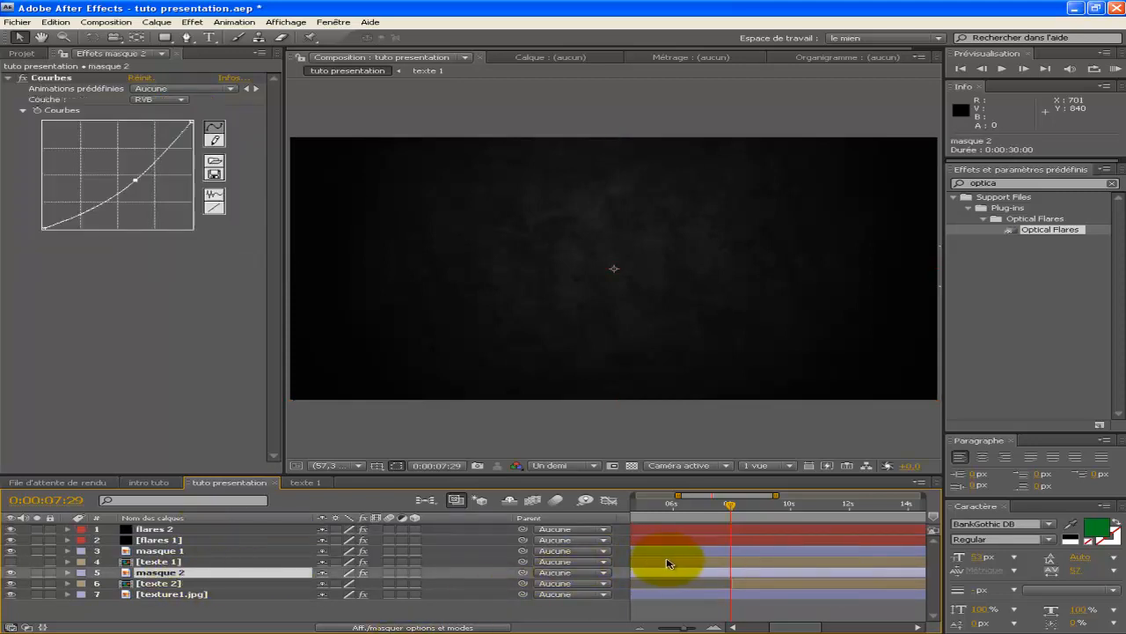
click(711, 561)
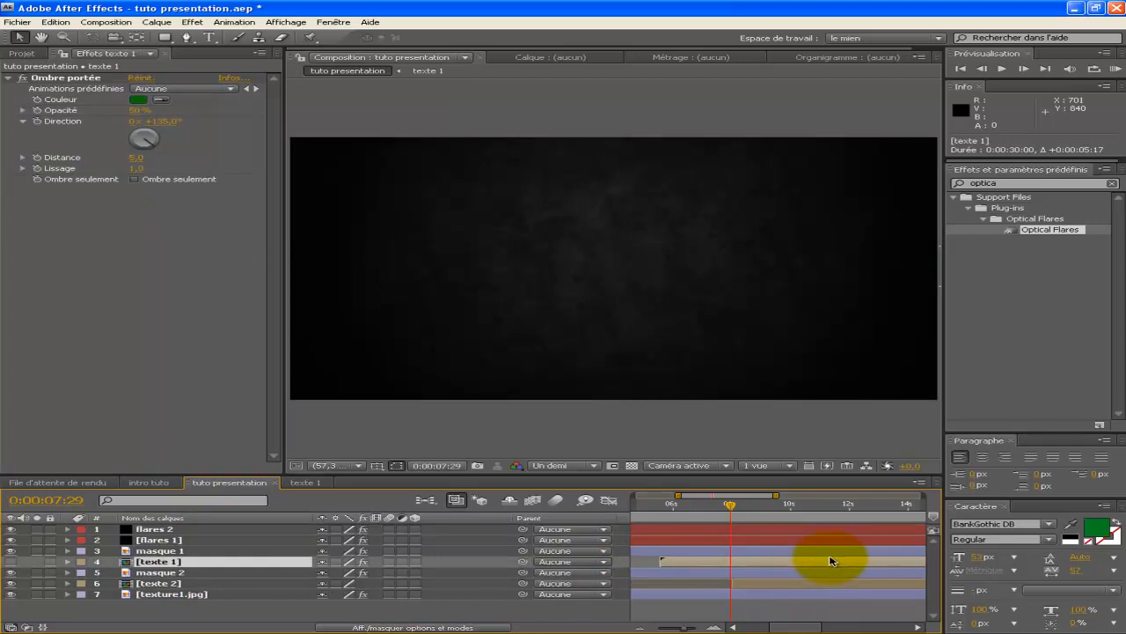
key(ctrl+z)
drag(666, 574, 791, 574)
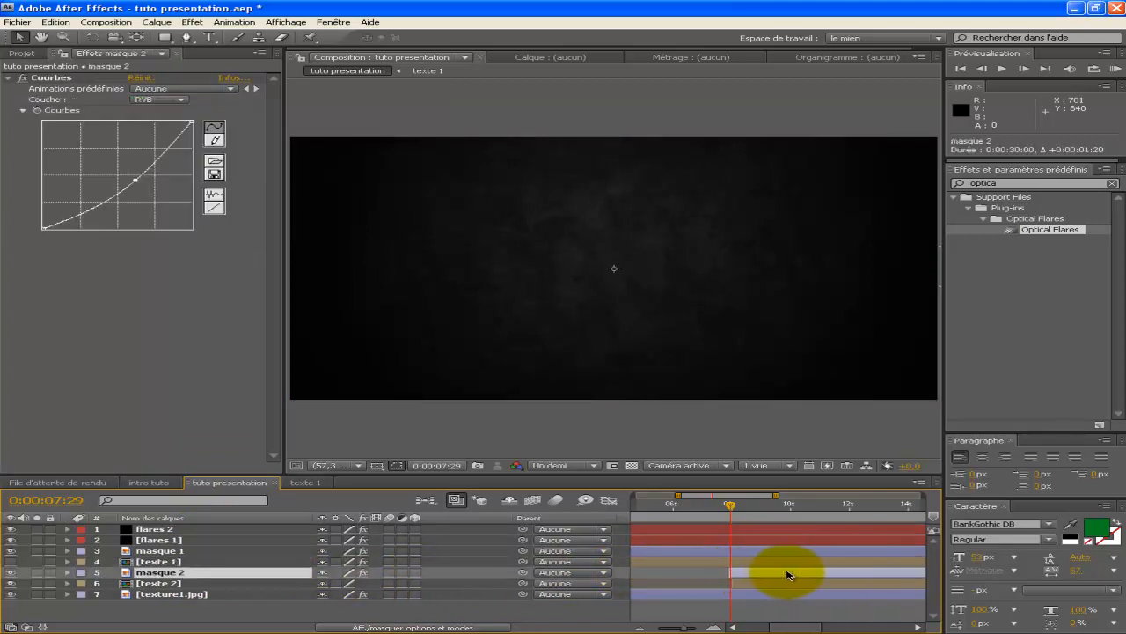
drag(667, 528, 754, 533)
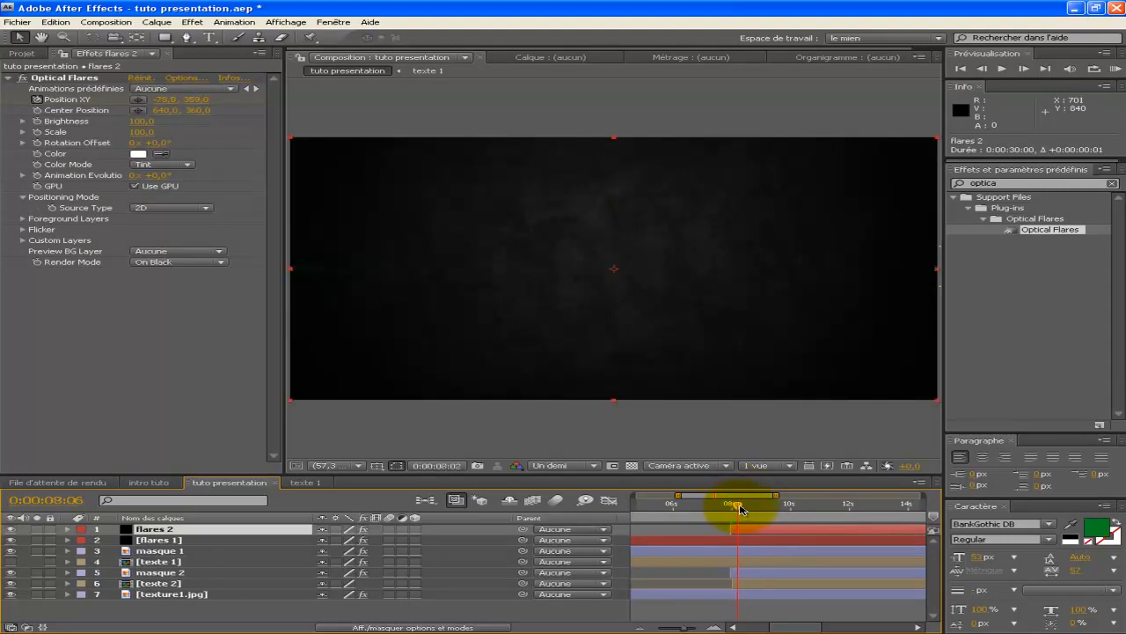
- Hide the masque 2 layer and draw a four-point Pen mask on it tightly around the AVEC OPTICAL FLARES text
drag(740, 507, 789, 506)
click(176, 573)
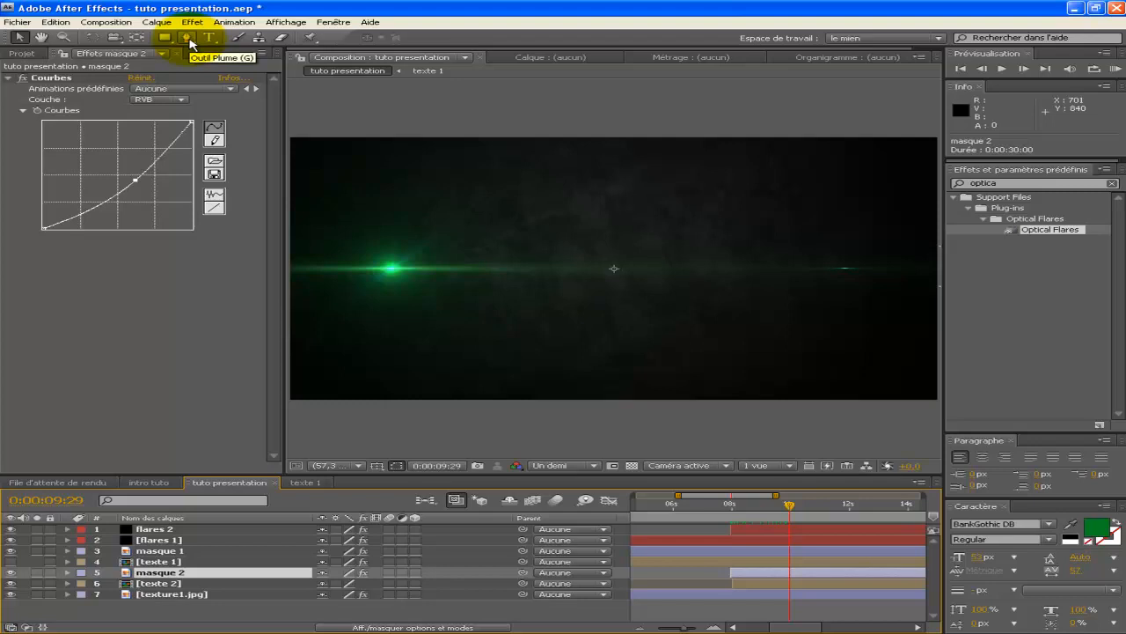
click(11, 573)
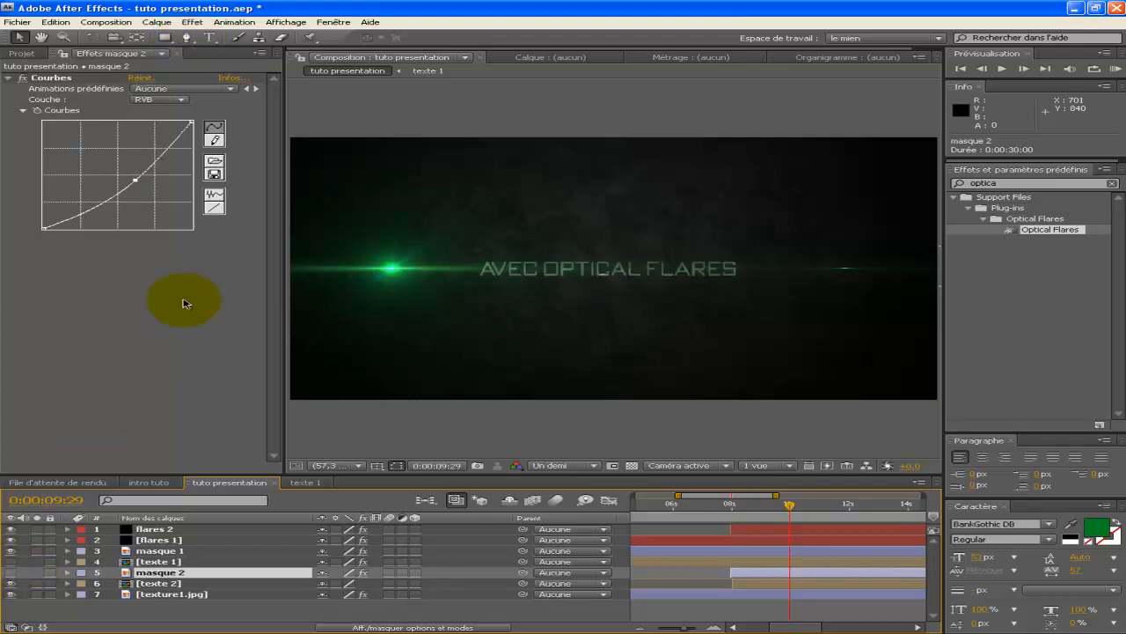
click(188, 37)
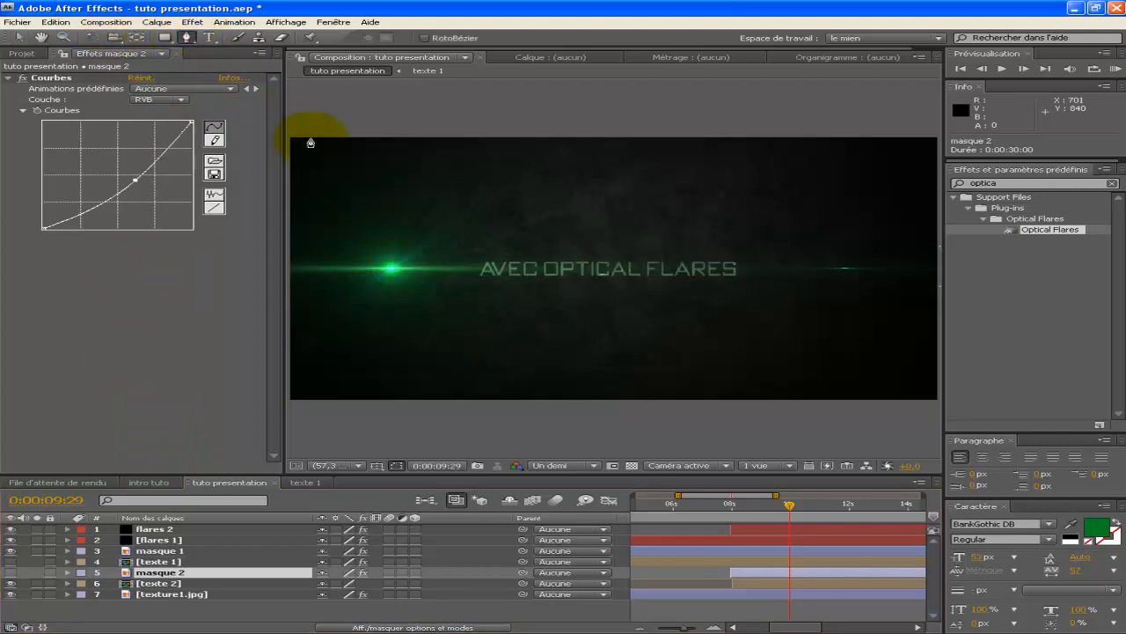
click(479, 252)
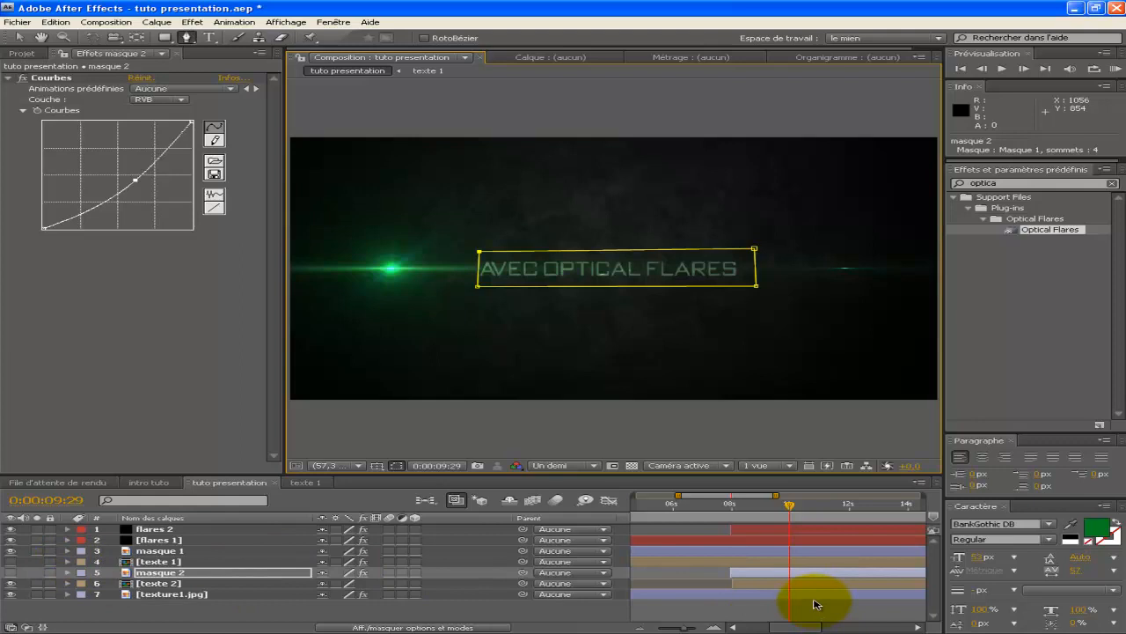
click(13, 579)
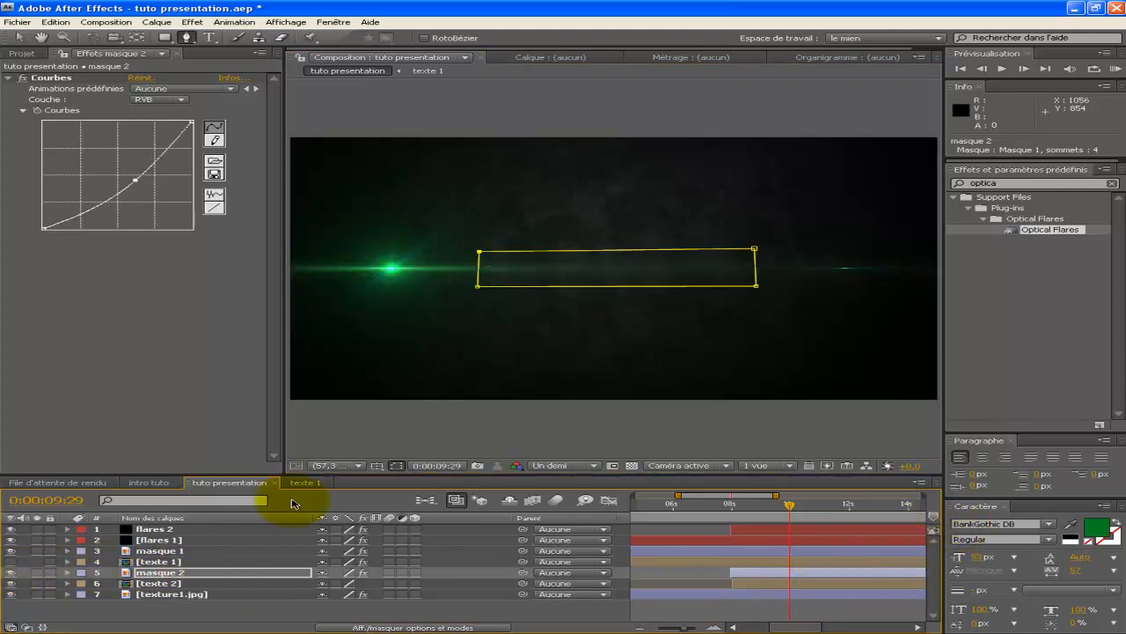
click(13, 580)
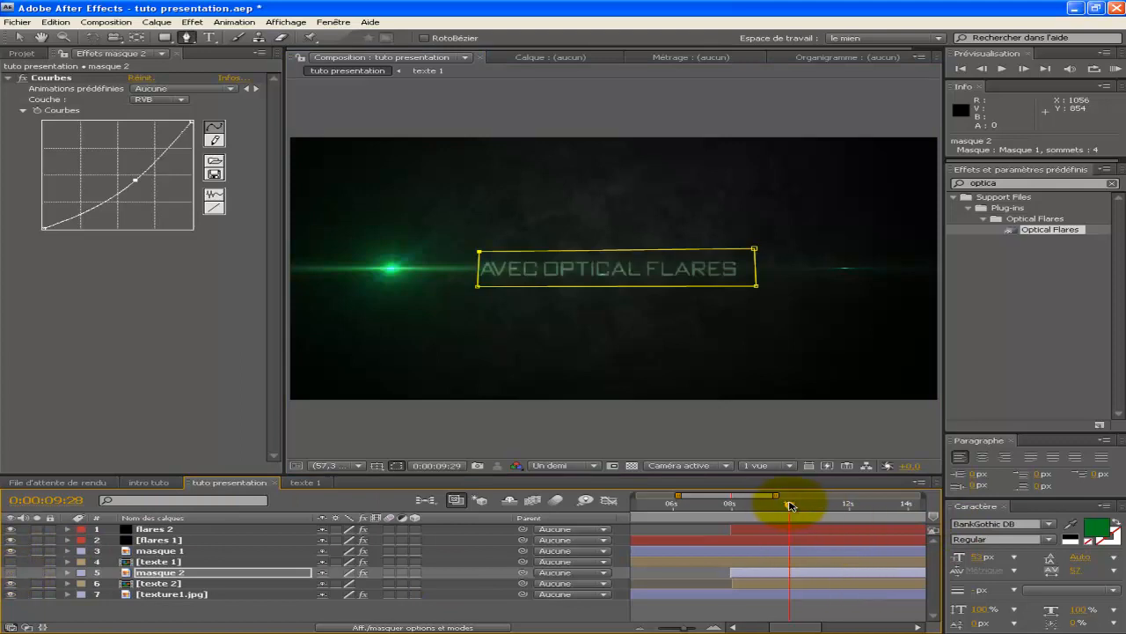
- Add a mask path keyframe to masque 2 at 0:00:10:21, where the flare reaches the start of the text
drag(789, 504, 814, 502)
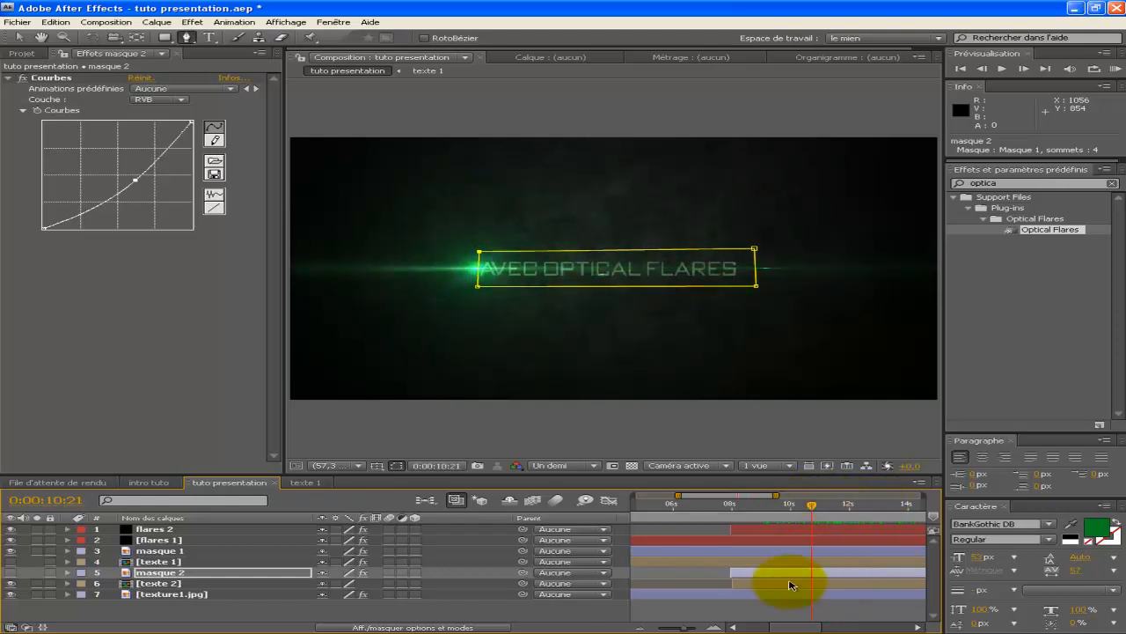
click(215, 577)
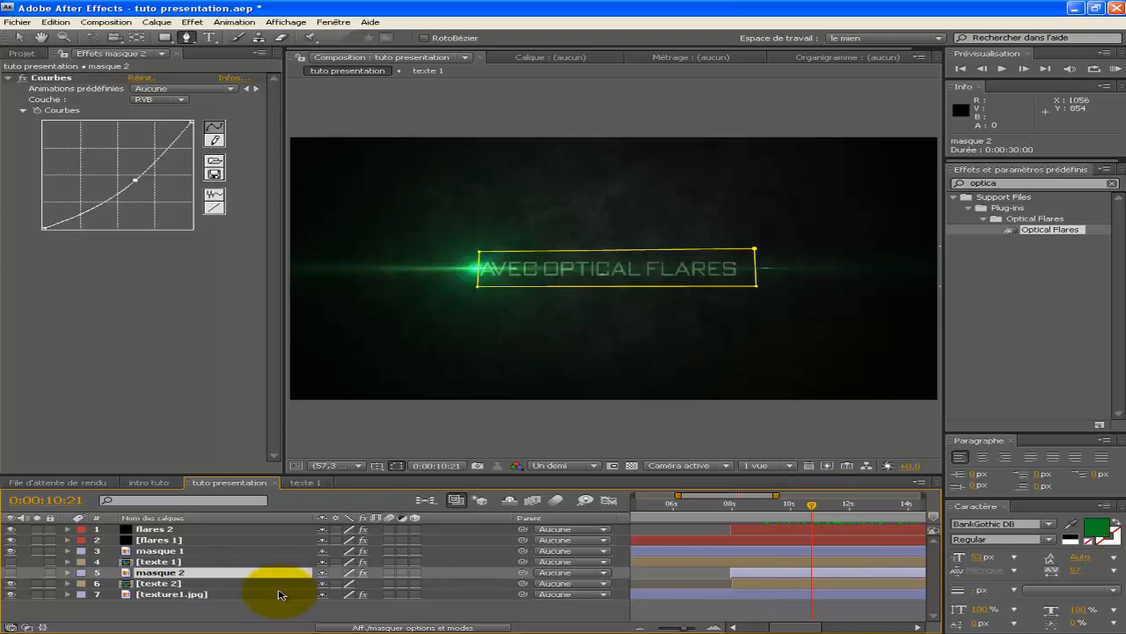
key(m)
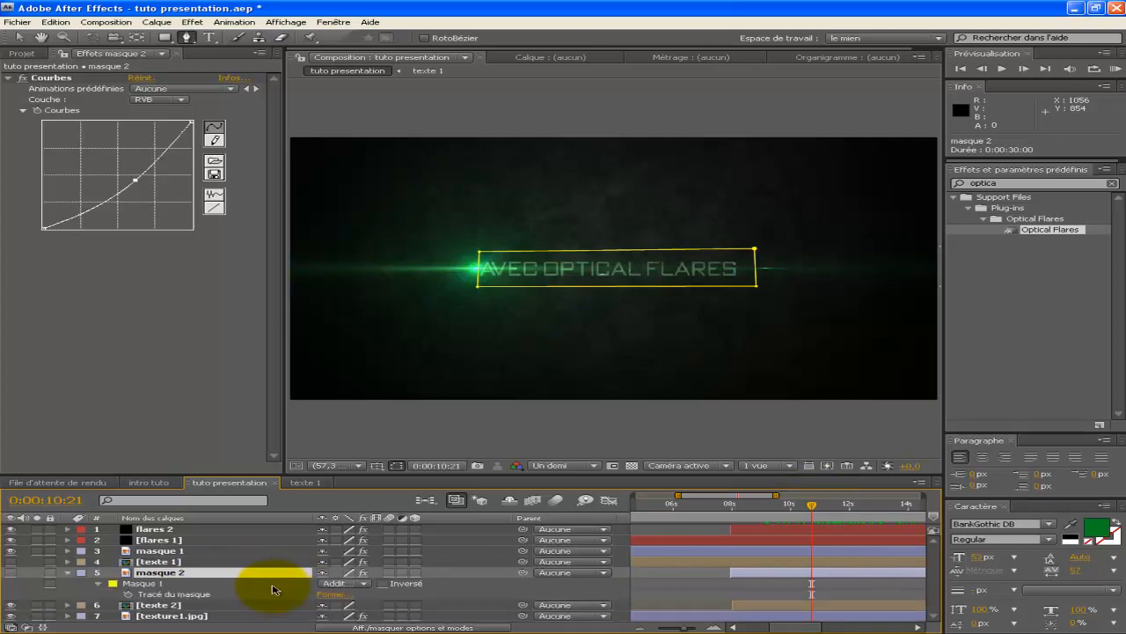
click(178, 595)
click(128, 594)
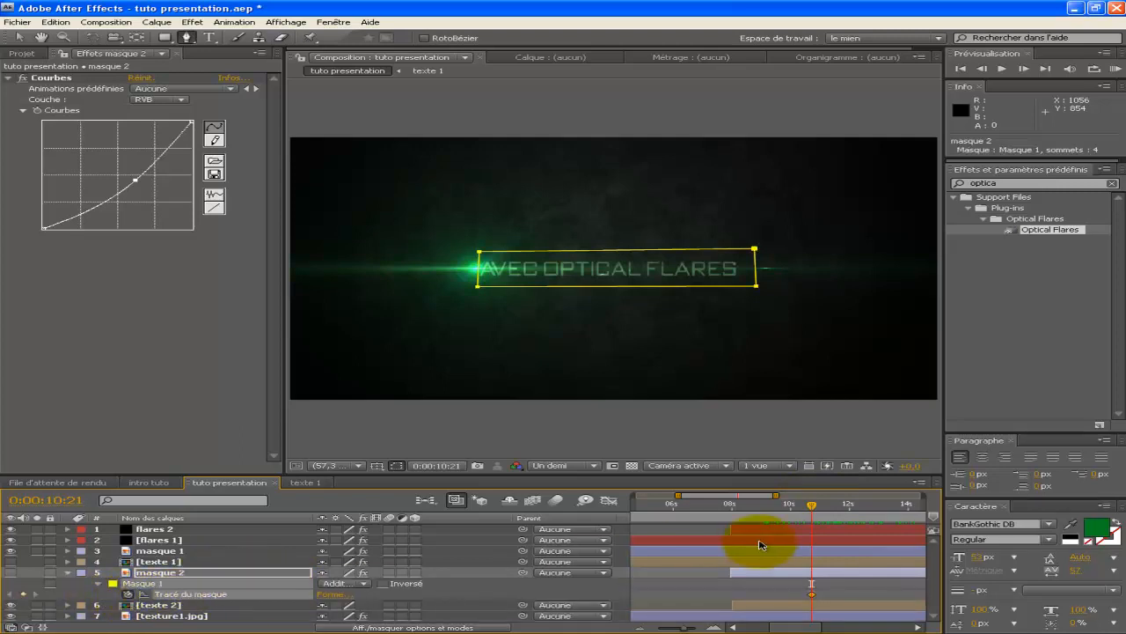
- At 0:00:13:00, shift the masque 2 mask horizontally past the end of the text to keyframe it, and show the layer again
drag(815, 507, 881, 508)
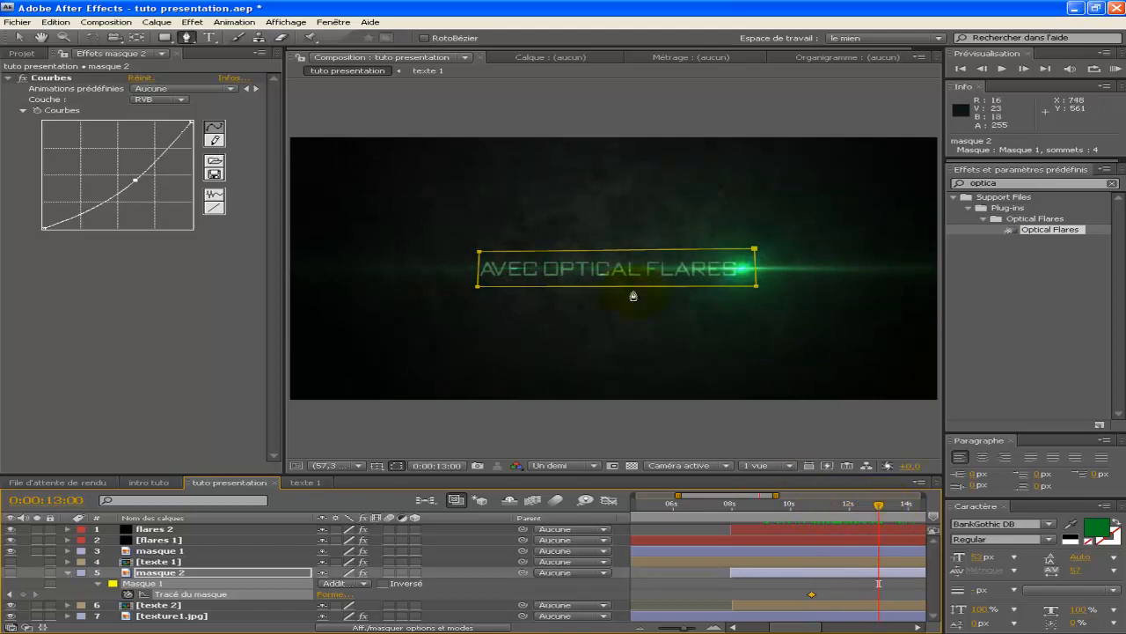
click(19, 38)
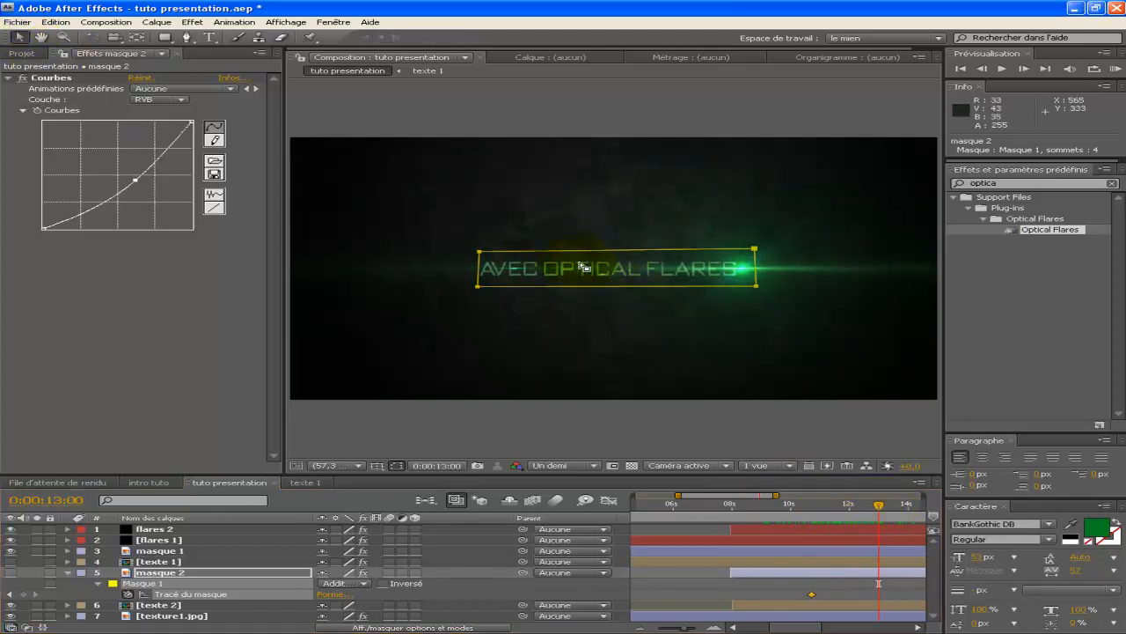
drag(610, 291, 866, 291)
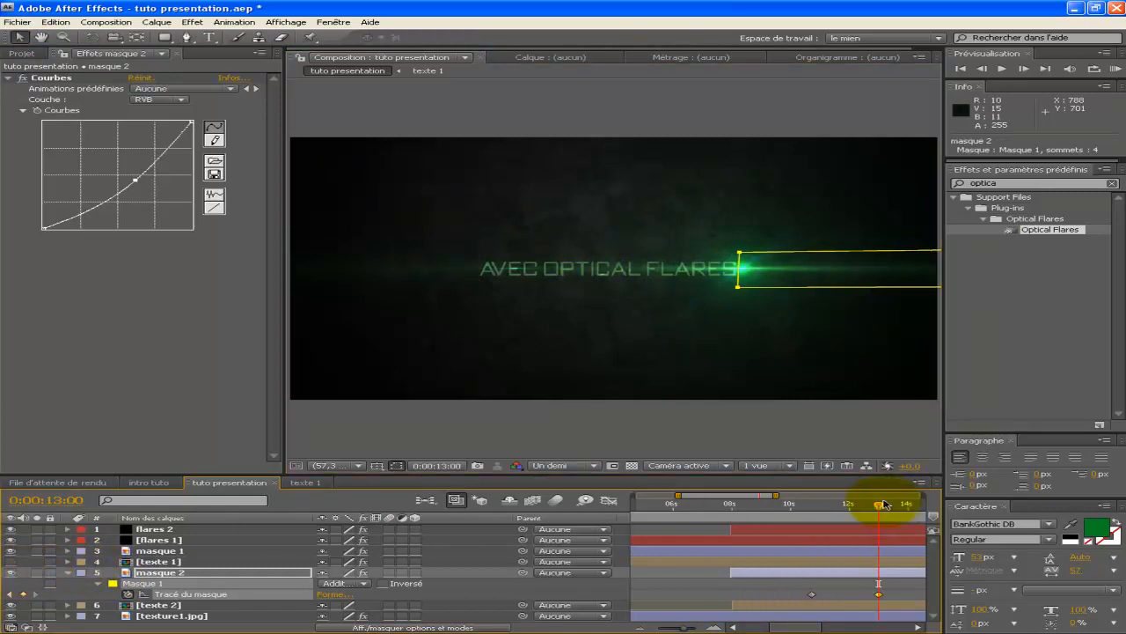
drag(885, 504, 794, 506)
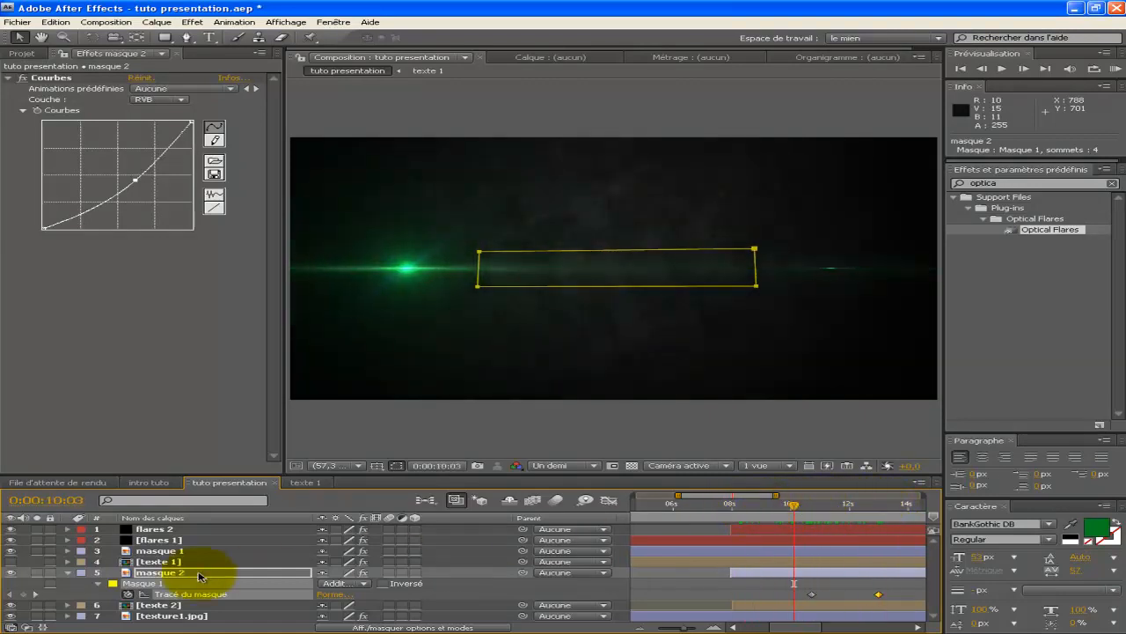
- Show the texte 1 layer again and add an opacity keyframe of 100% to it at 0:00:08:28
click(11, 560)
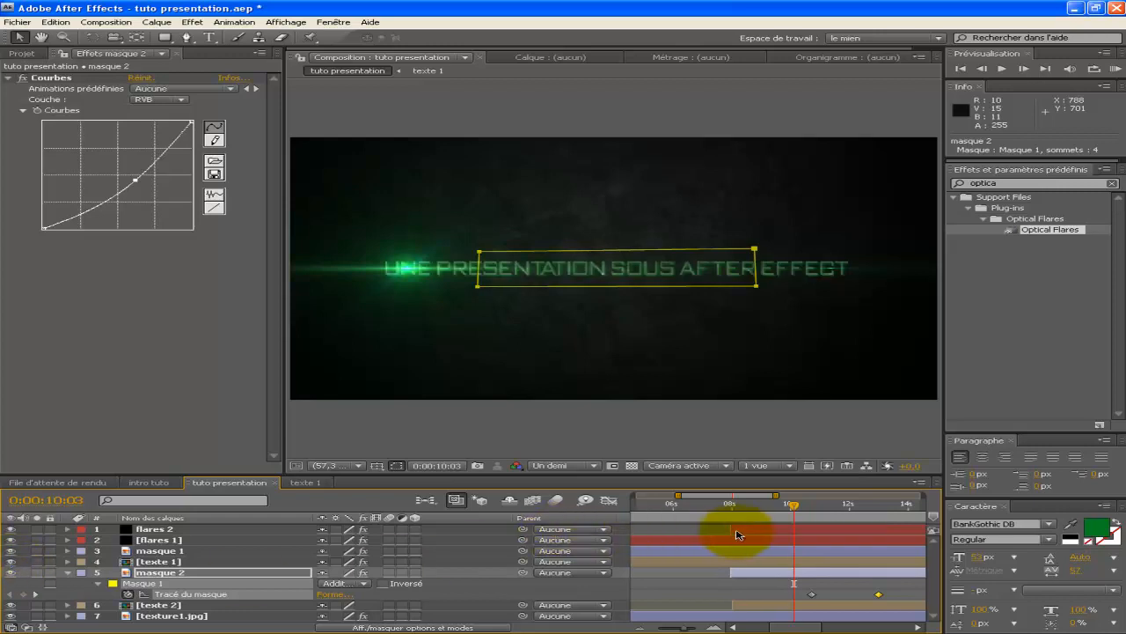
drag(778, 506, 758, 504)
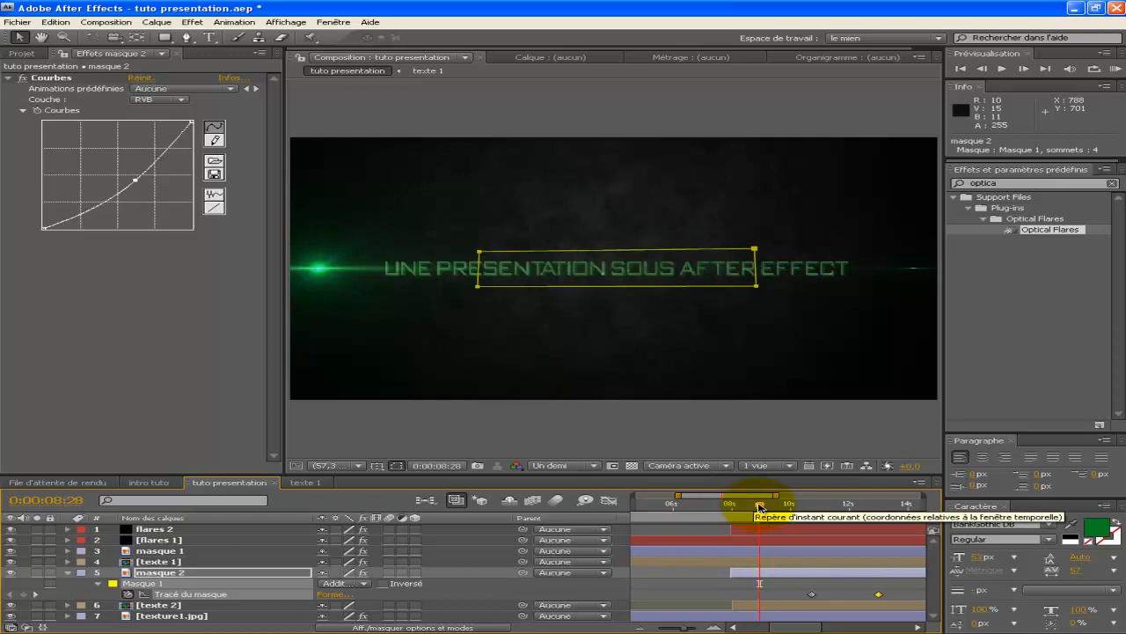
click(174, 563)
key(t)
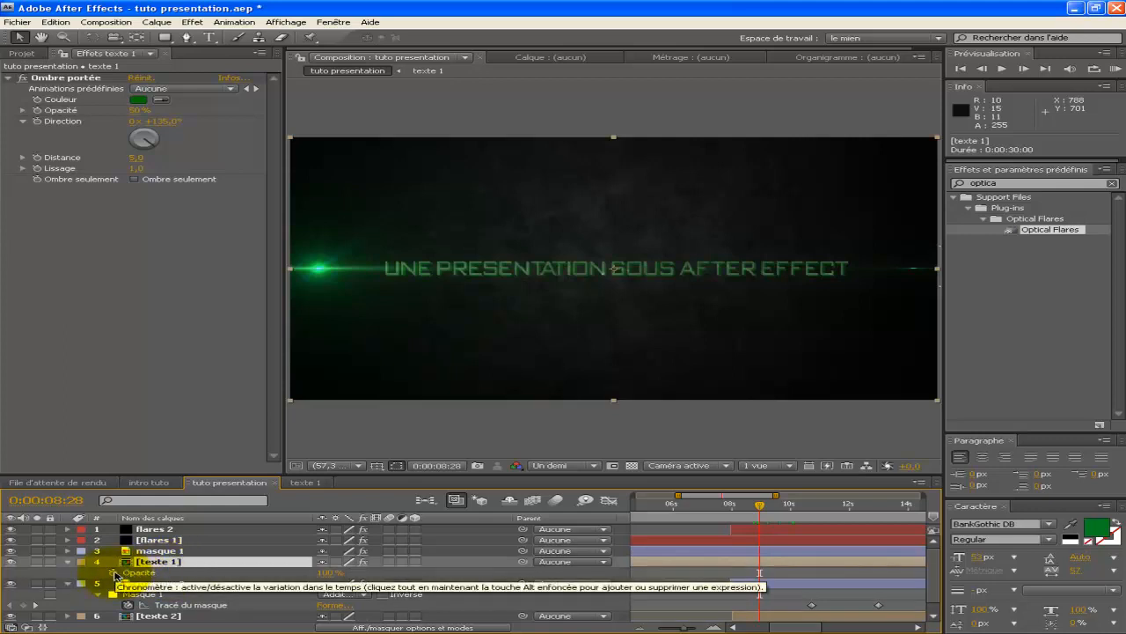
click(114, 576)
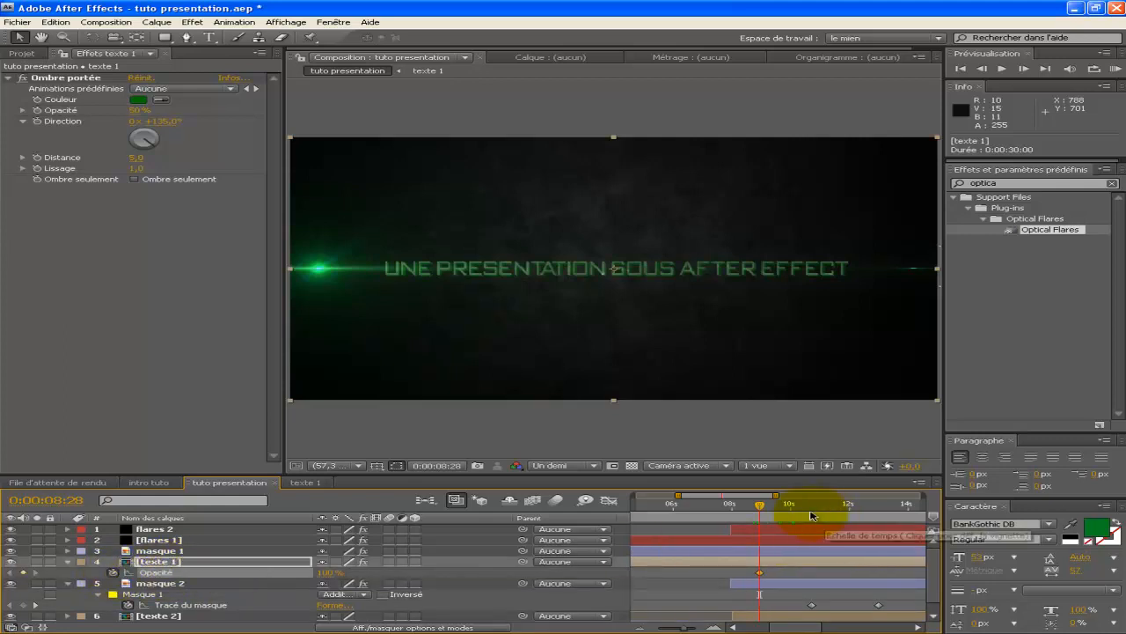
- At 0:00:10:05, set the texte 1 layer's opacity to 0% to keyframe its fade-out
click(762, 506)
drag(762, 506, 794, 507)
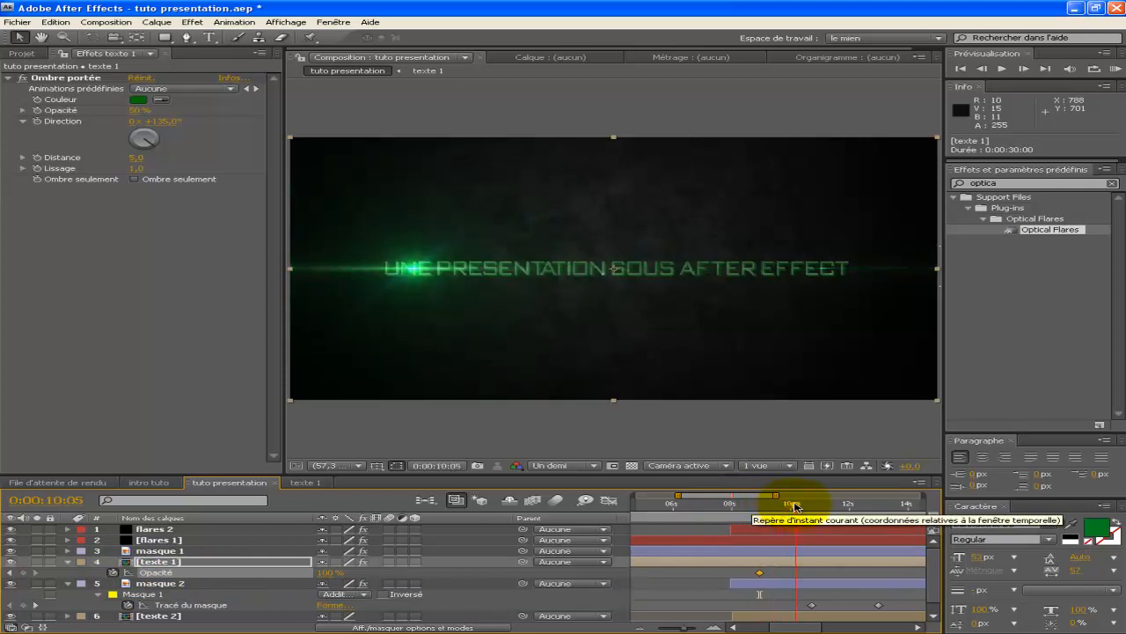
click(330, 572)
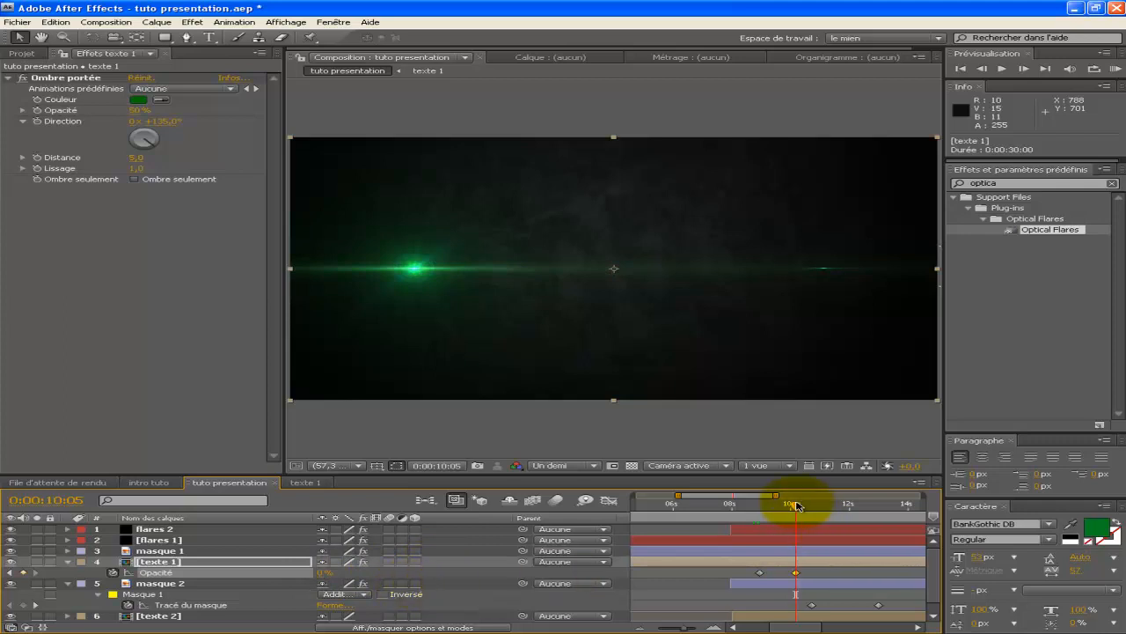
- Retime the texte 1 opacity keyframes so the fade starts at 0:00:09:23 and ends at 0:00:11:01
mouse_move(797, 509)
mouse_down()
mouse_move(788, 505)
mouse_move(845, 505)
mouse_move(785, 506)
mouse_move(843, 505)
mouse_move(798, 505)
mouse_up()
drag(760, 573, 827, 575)
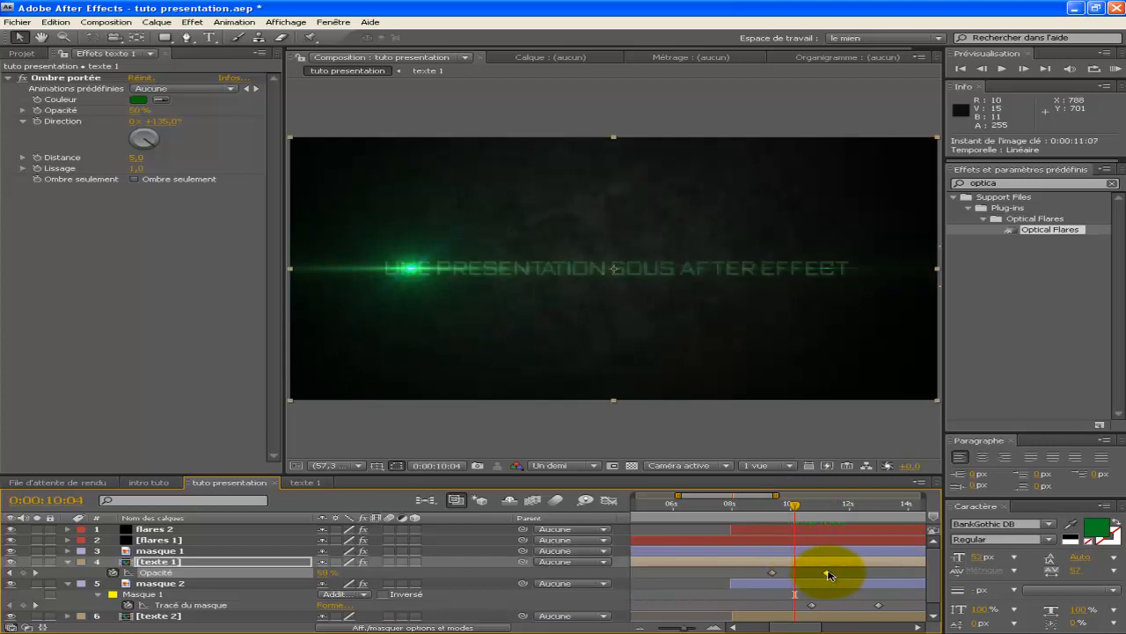
drag(796, 504, 869, 504)
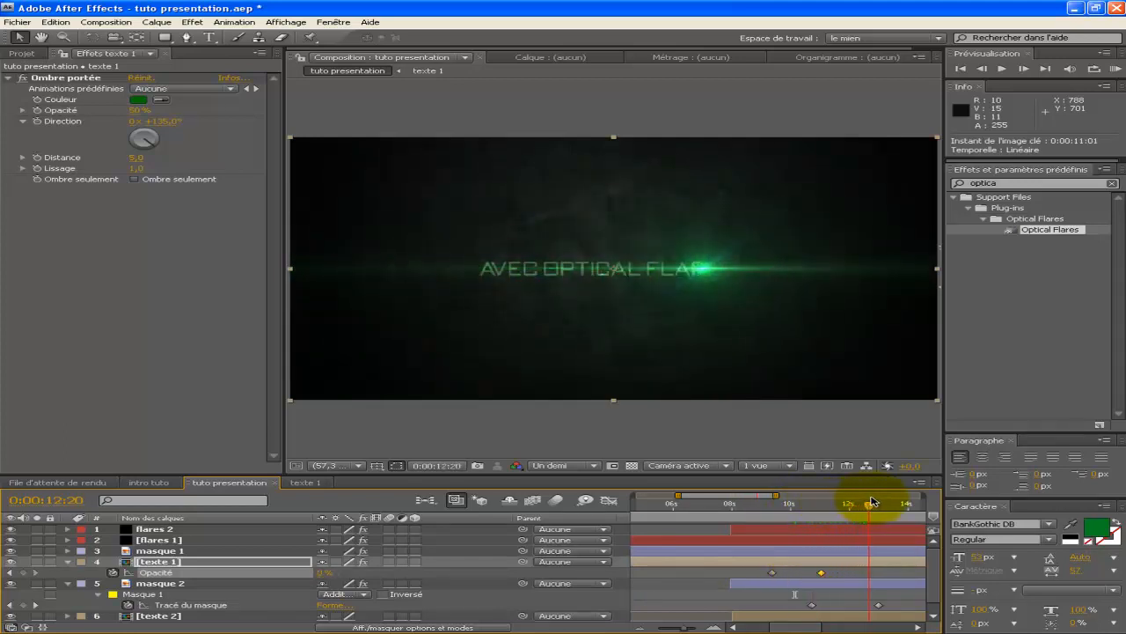
click(776, 573)
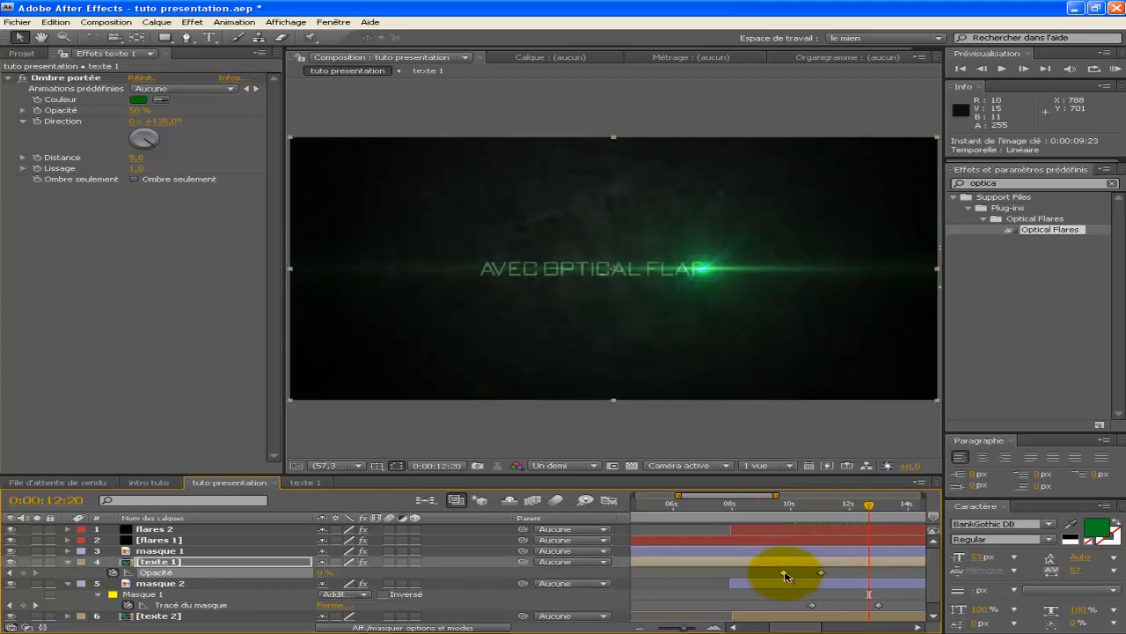
- Run a RAM preview of the composition to check the texte 1 fade-out and the AVEC OPTICAL FLARES reveal
click(1116, 69)
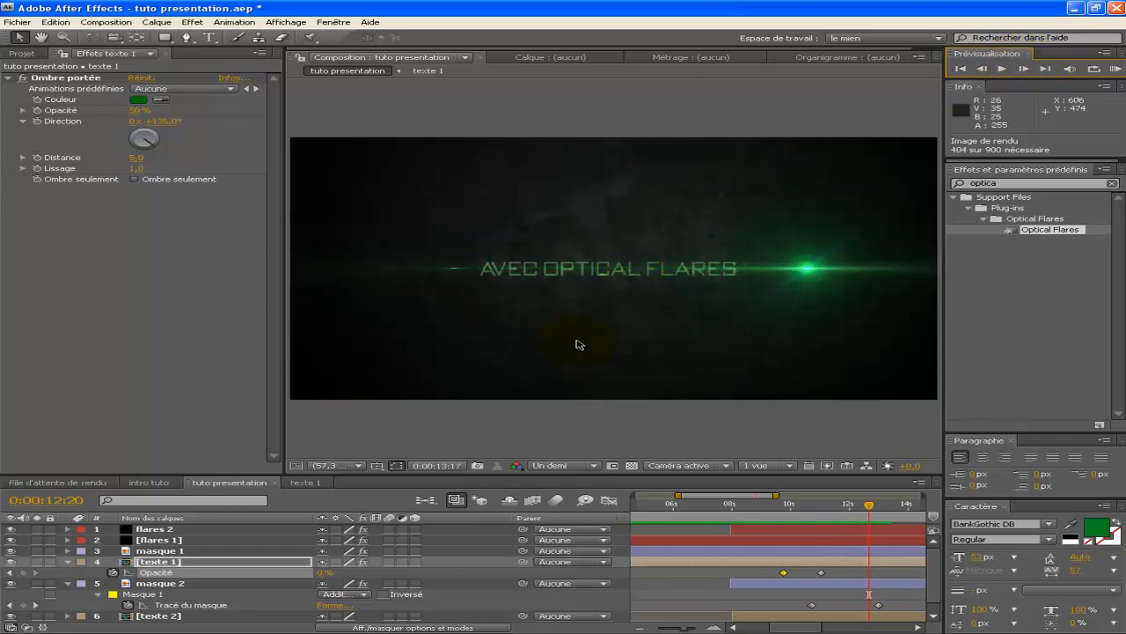
key(space)
key(space)
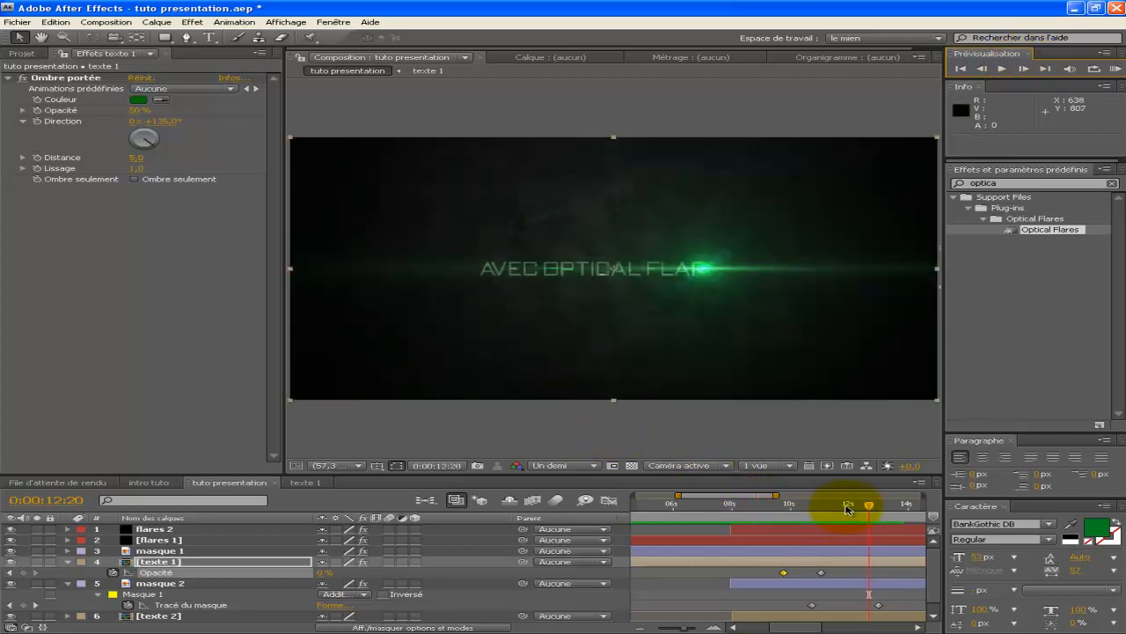
- Copy the Ombre portée effect from the texte 1 layer onto the texte 2 layer
click(163, 561)
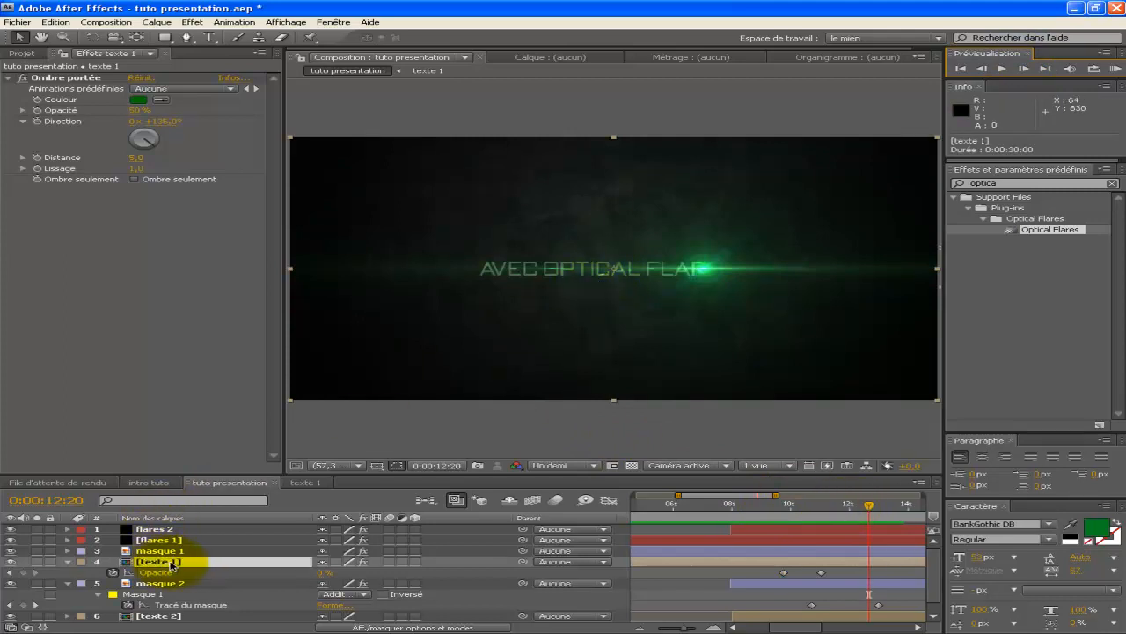
click(67, 80)
click(187, 577)
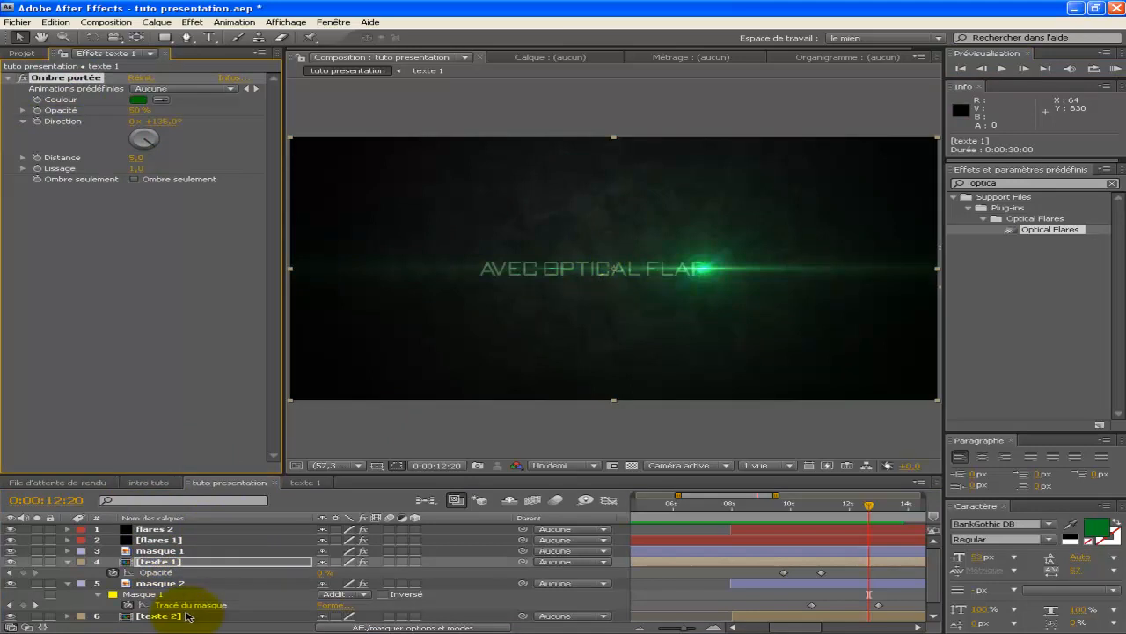
click(189, 616)
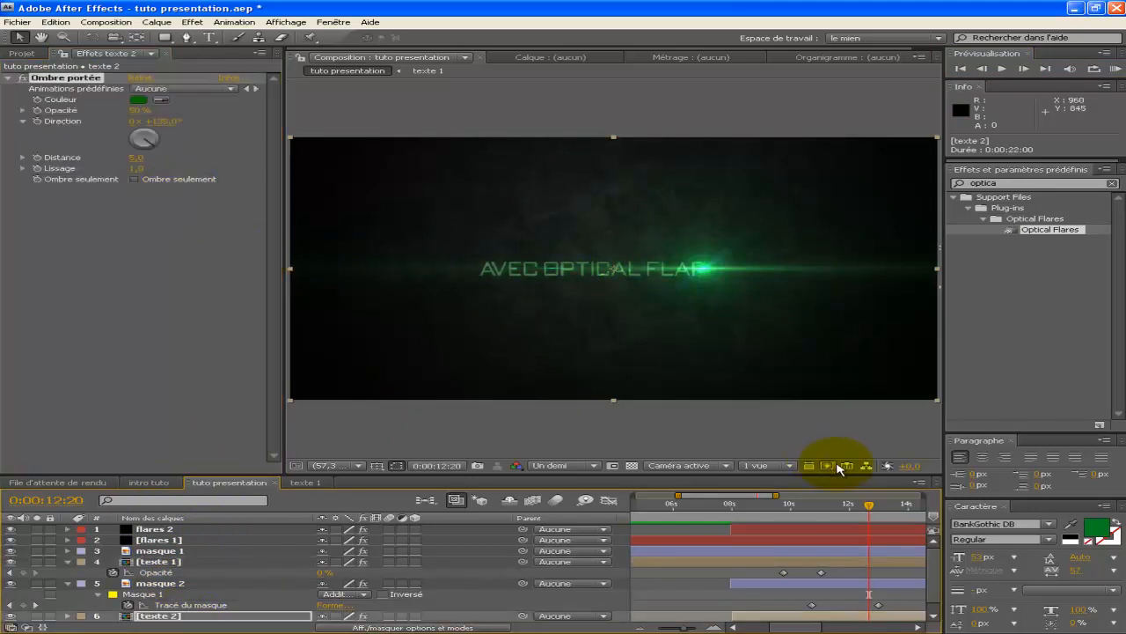
- Duplicate the flares 2 layer and shift the copy in time so it starts at 0:00:15:29
drag(799, 627, 828, 630)
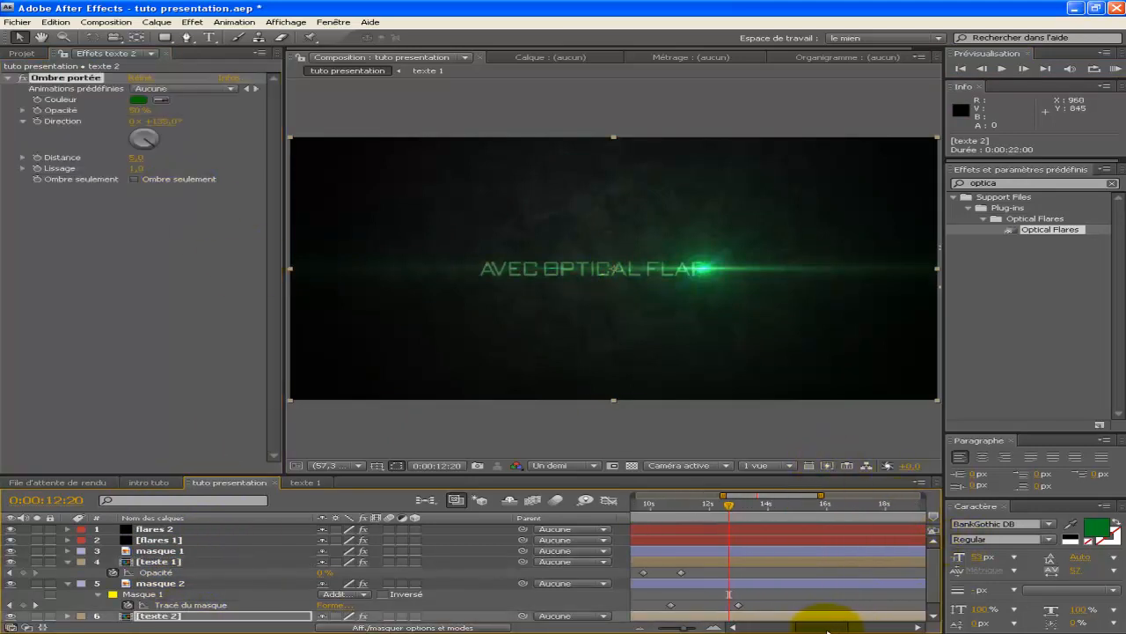
drag(735, 507, 808, 507)
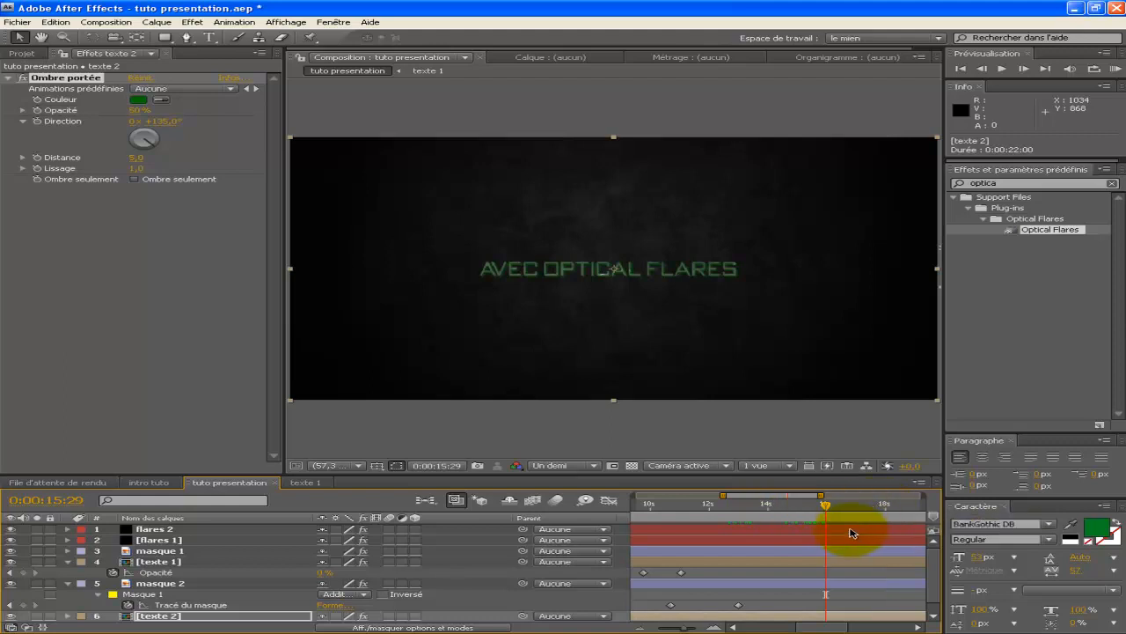
click(214, 528)
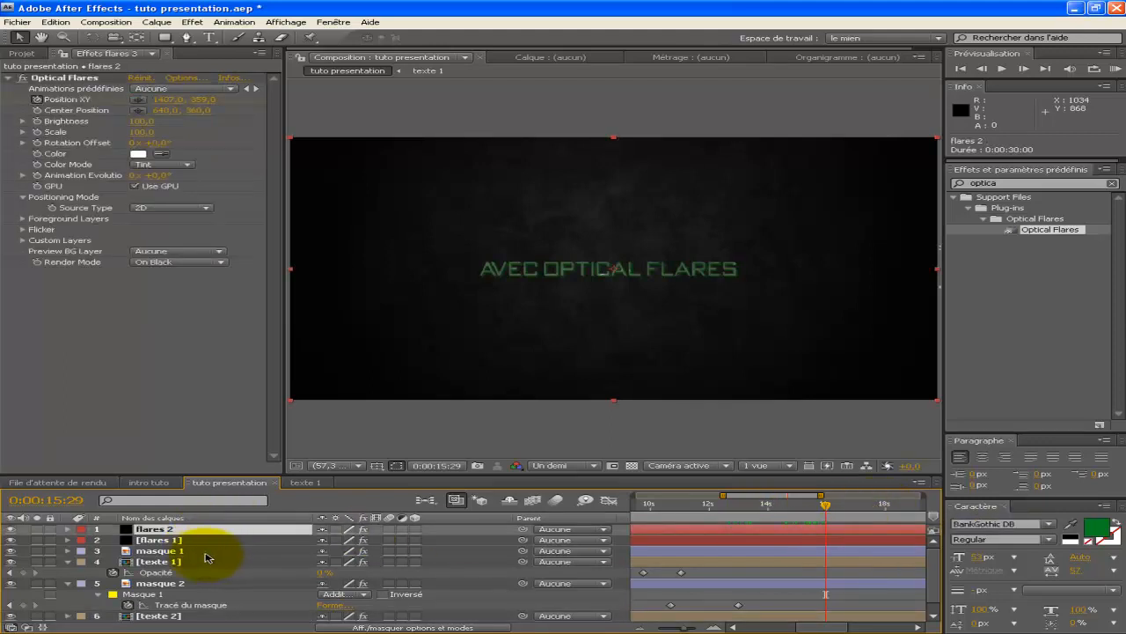
key(ctrl+d)
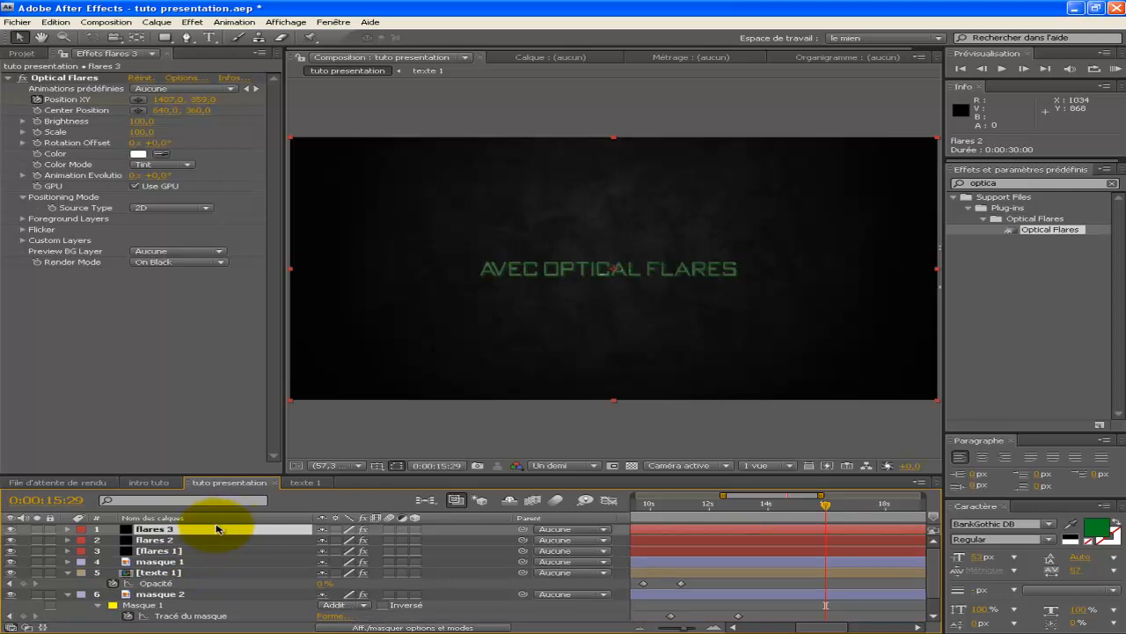
drag(691, 528, 917, 525)
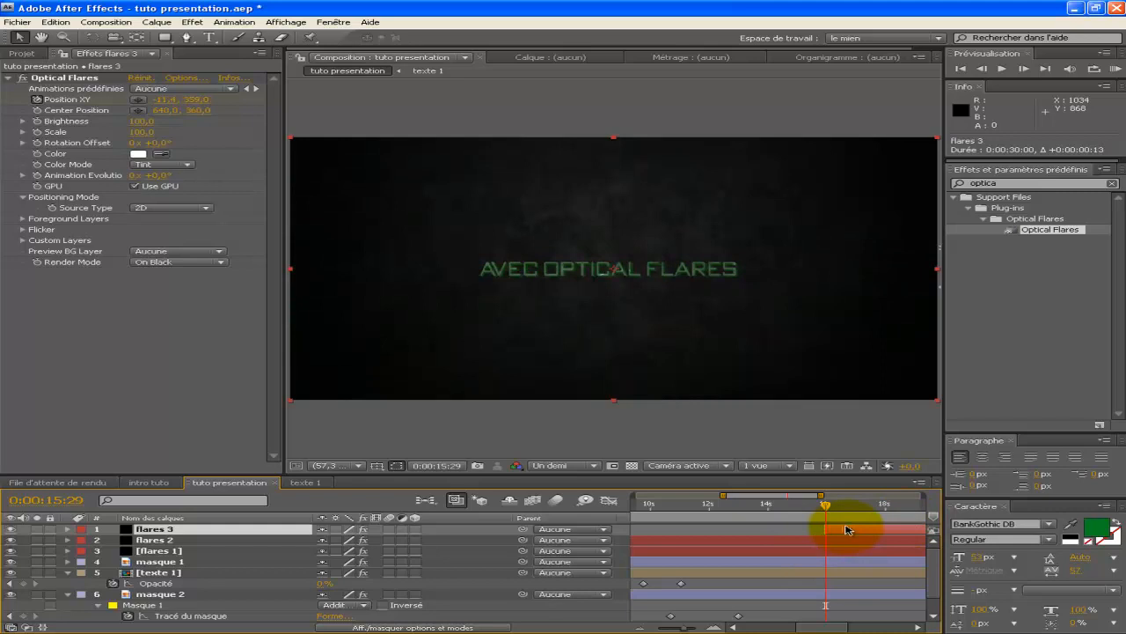
- Duplicate the masque 2 layer and shift the copy in time so it starts at 0:00:15:29
scroll(185, 580, down, 2)
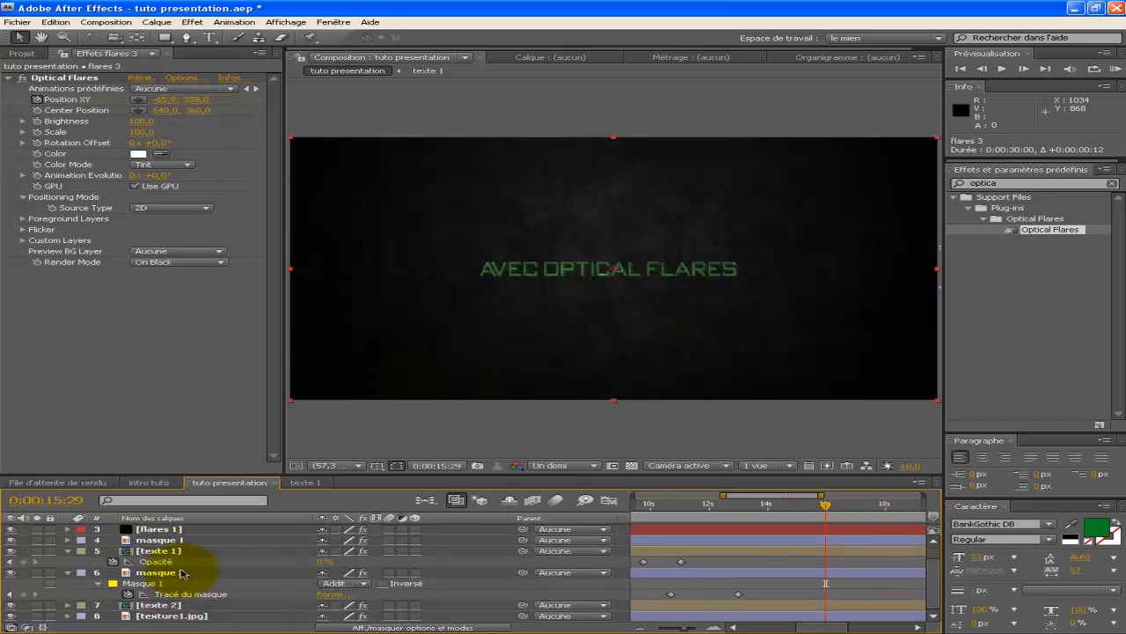
click(183, 577)
key(ctrl+d)
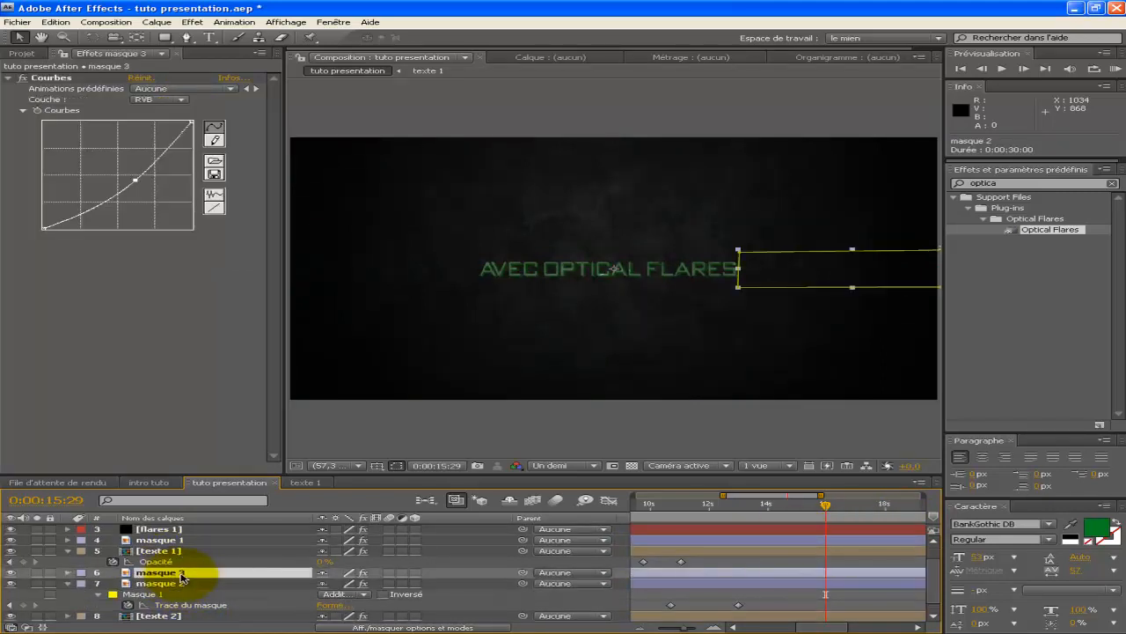
drag(730, 576, 808, 574)
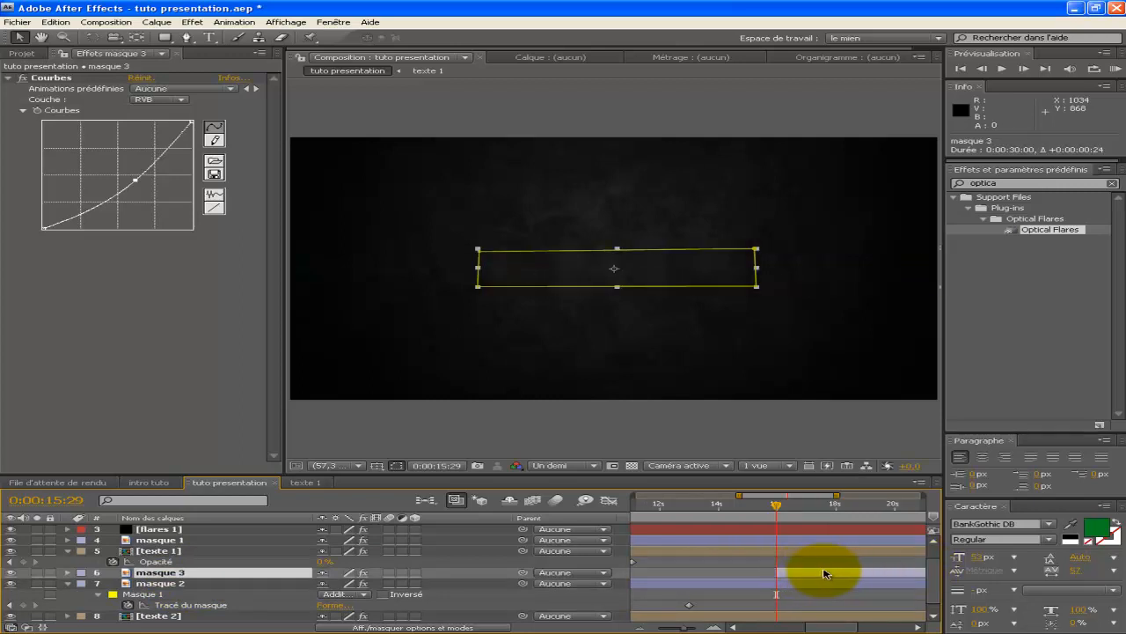
- Invert the mask on the masque 3 layer and preview the light wiping the AVEC OPTICAL FLARES text away
scroll(818, 574, up, 1)
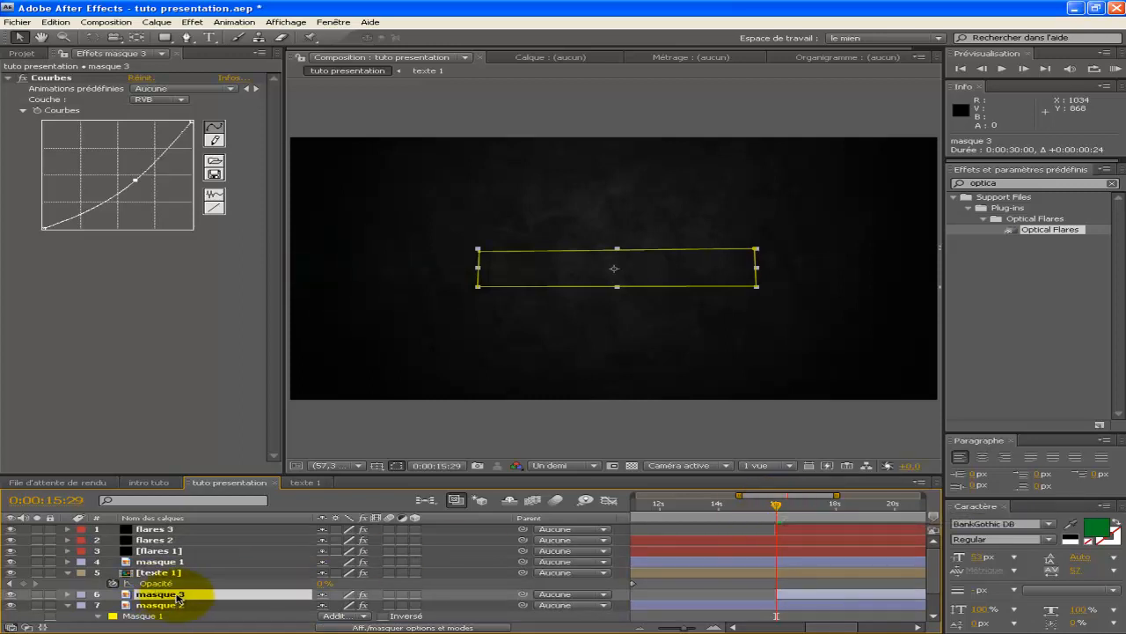
key(m)
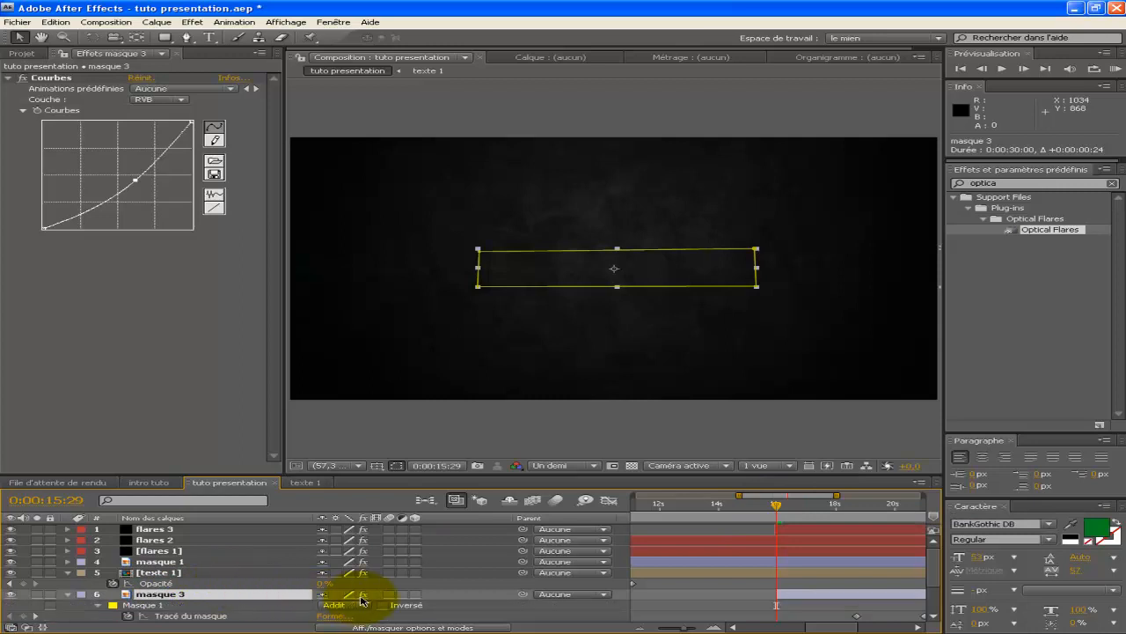
click(382, 607)
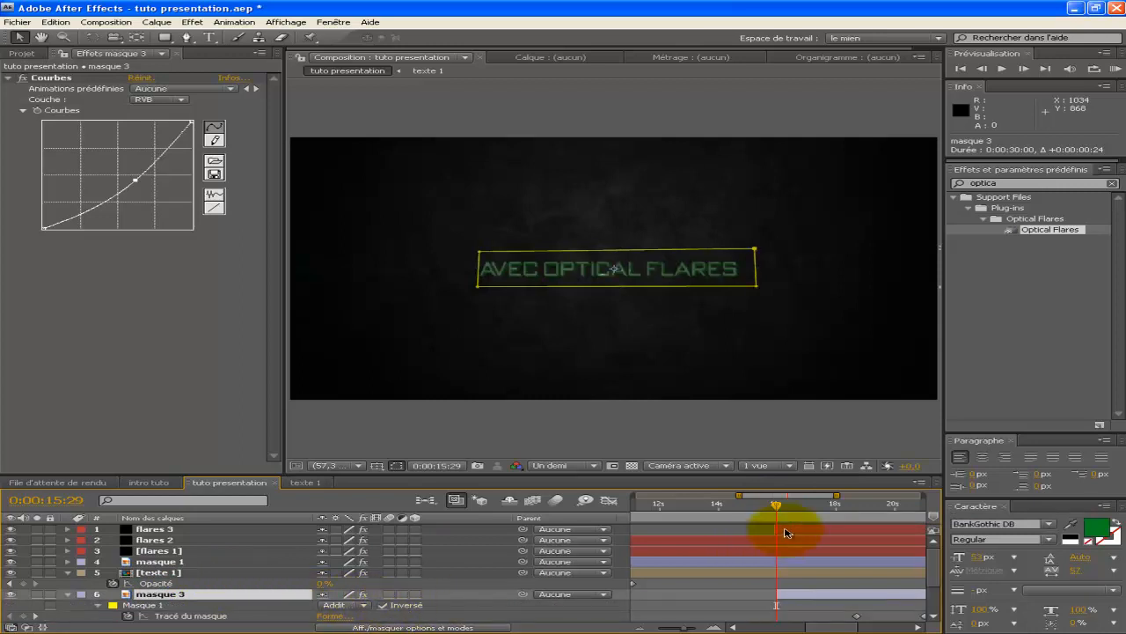
drag(789, 506, 904, 491)
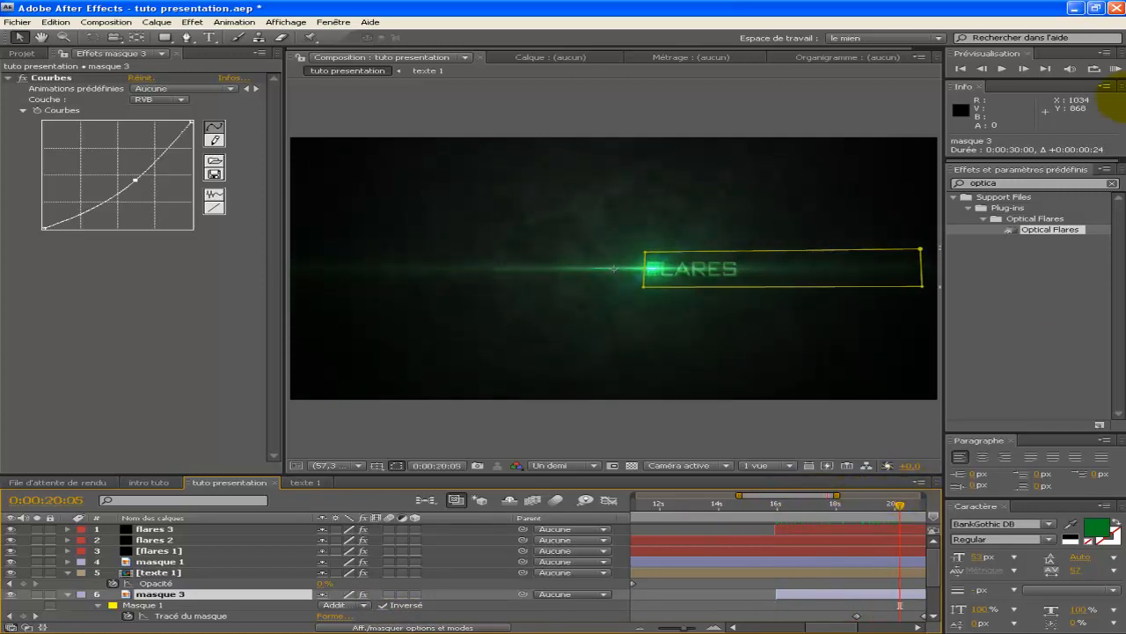
click(1116, 69)
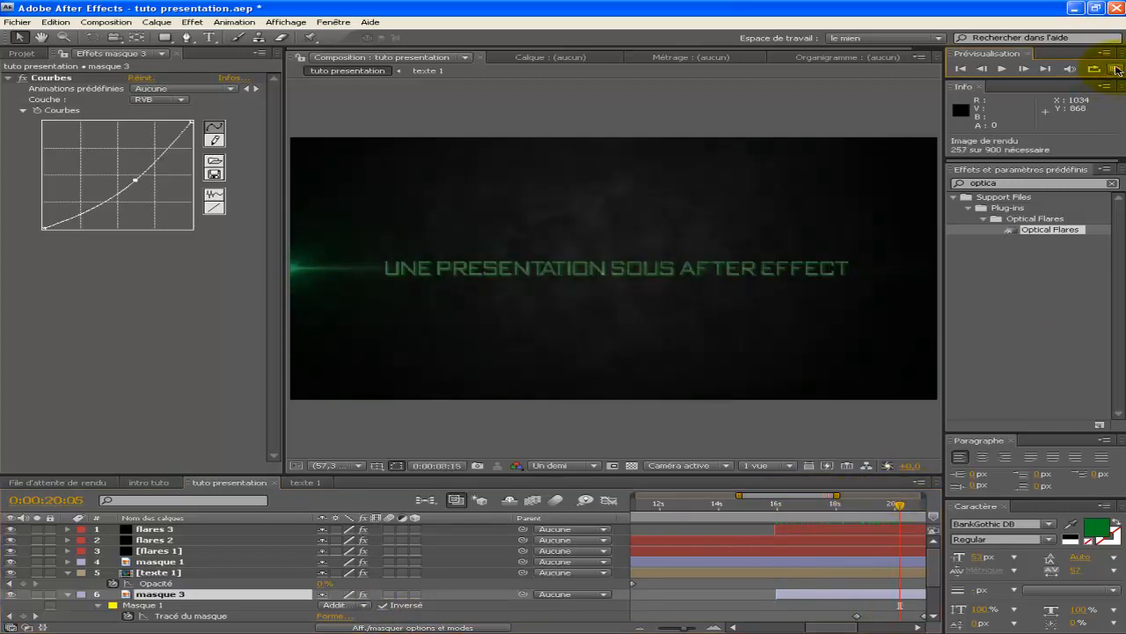